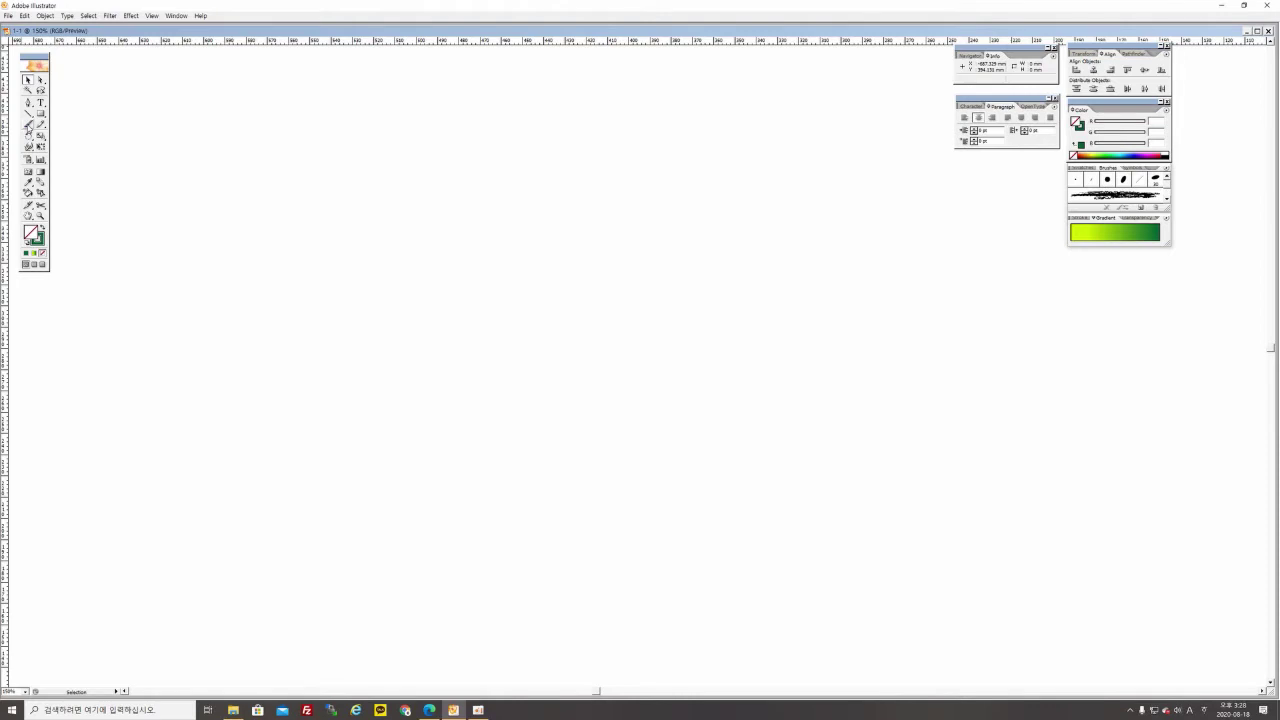
Paint a wavy horizontal stroke about 155 mm long with the Paintbrush and the Chalk Scribble brush, leaving it deselected
{"action": "left_click", "coordinate": [28, 124]}
{"action": "mouse_move", "coordinate": [255, 162]}
{"action": "left_mouse_down"}
{"action": "mouse_move", "coordinate": [414, 173]}
{"action": "mouse_move", "coordinate": [492, 153]}
{"action": "left_mouse_up"}
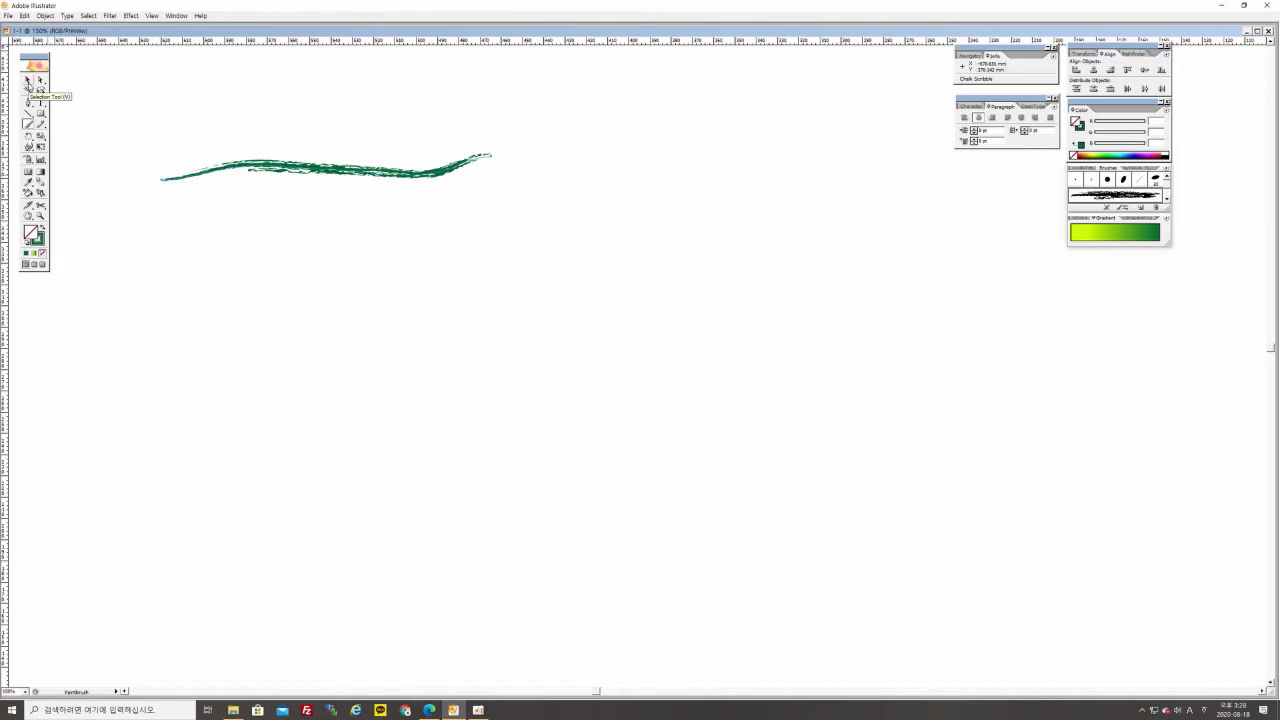
{"action": "left_click", "coordinate": [28, 81]}
{"action": "left_click", "coordinate": [383, 234]}
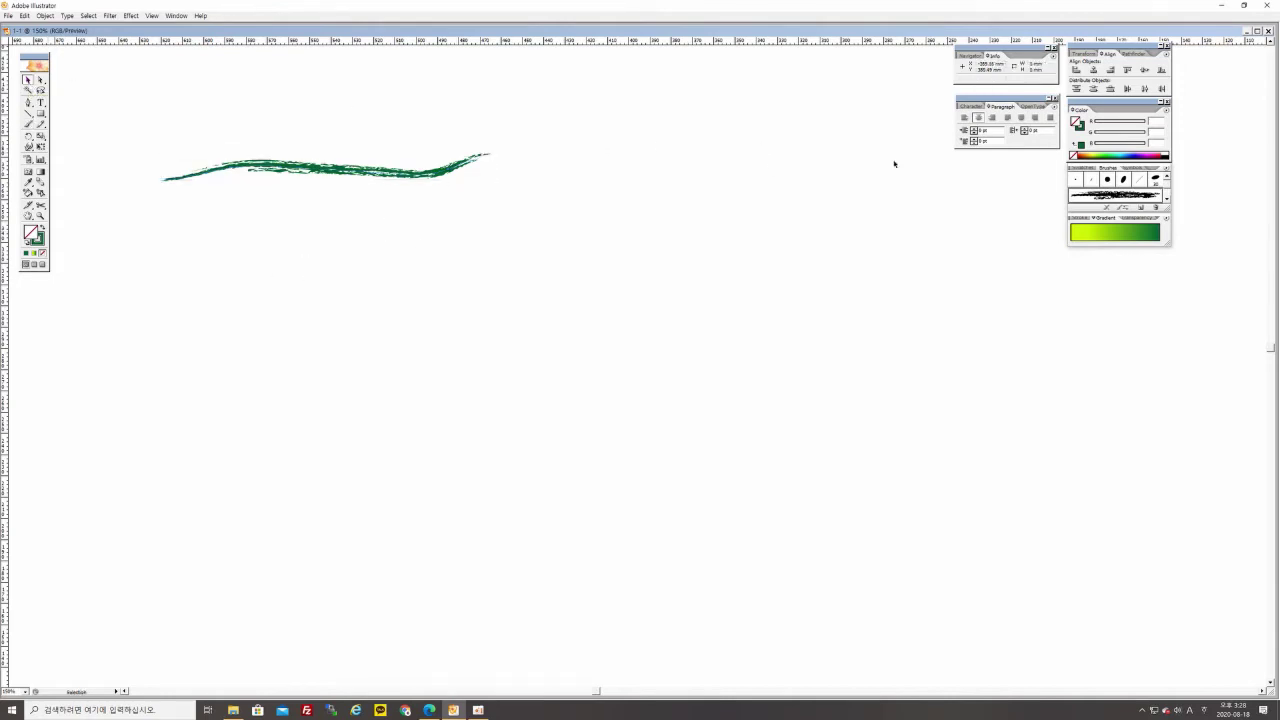
Enlarge the list of brushes downward so that all the available art brushes can be seen
{"action": "left_click", "coordinate": [1090, 170]}
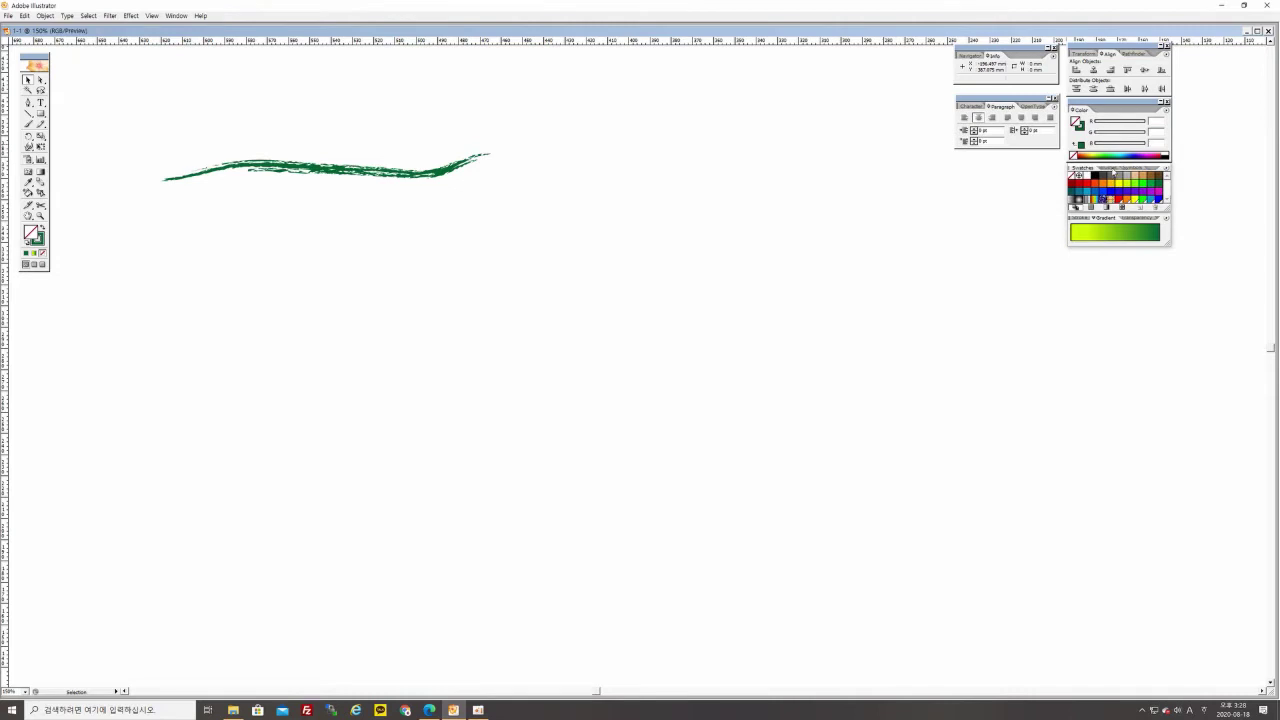
{"action": "left_click", "coordinate": [1110, 168]}
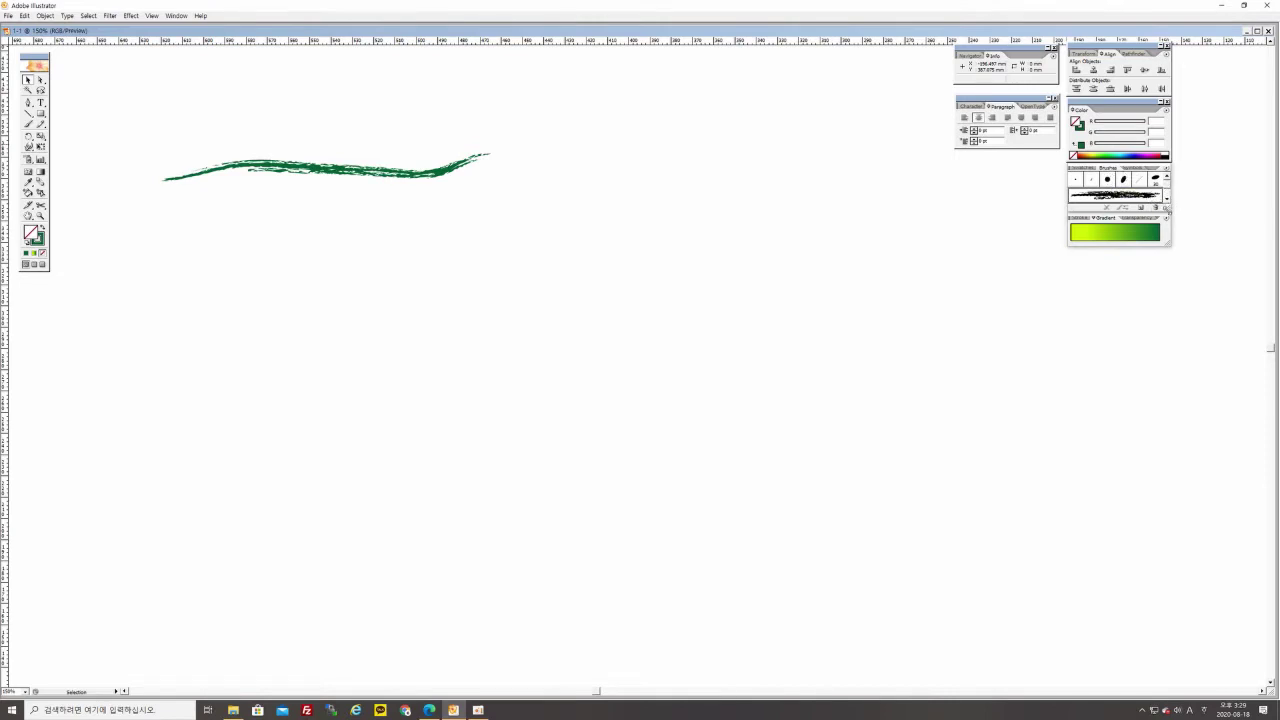
{"action": "left_click_drag", "start_coordinate": [1166, 208], "coordinate": [1167, 350]}
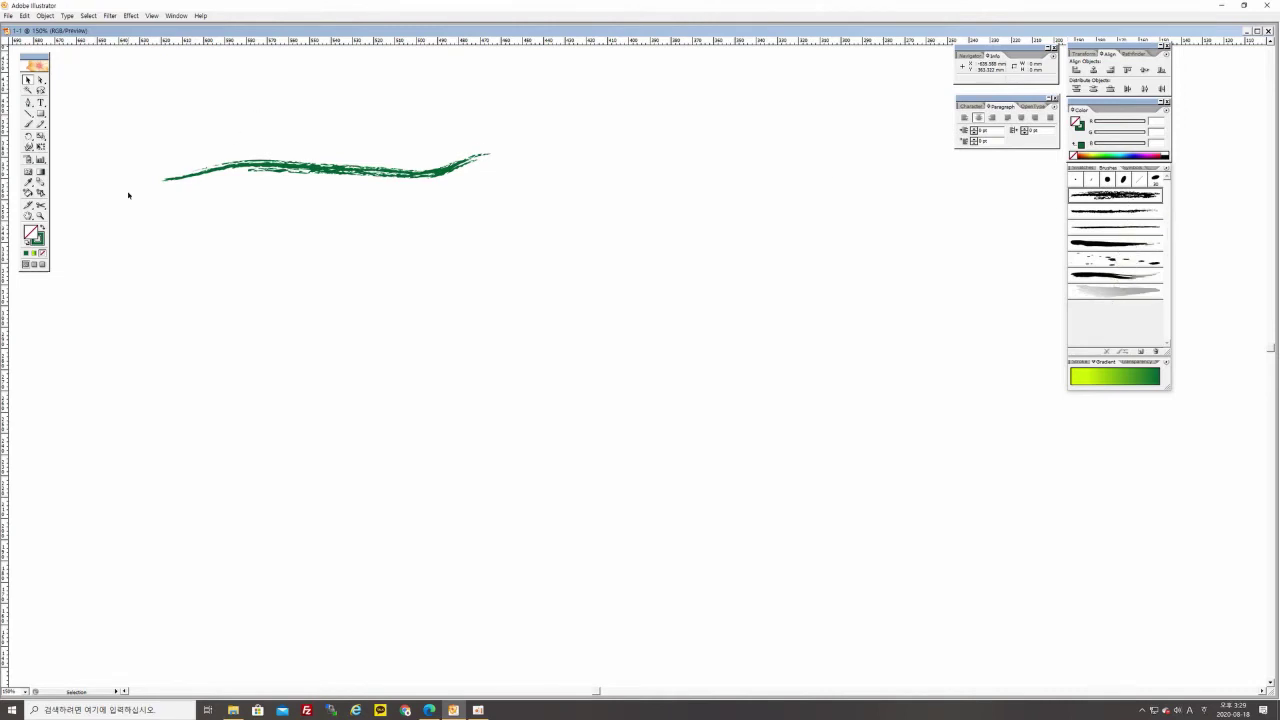
Move the painted stroke to the right and try different brushes on it, including Charcoal - Feather, ending with the smallest round brush
{"action": "left_click", "coordinate": [302, 174]}
{"action": "left_click_drag", "start_coordinate": [329, 168], "coordinate": [421, 160]}
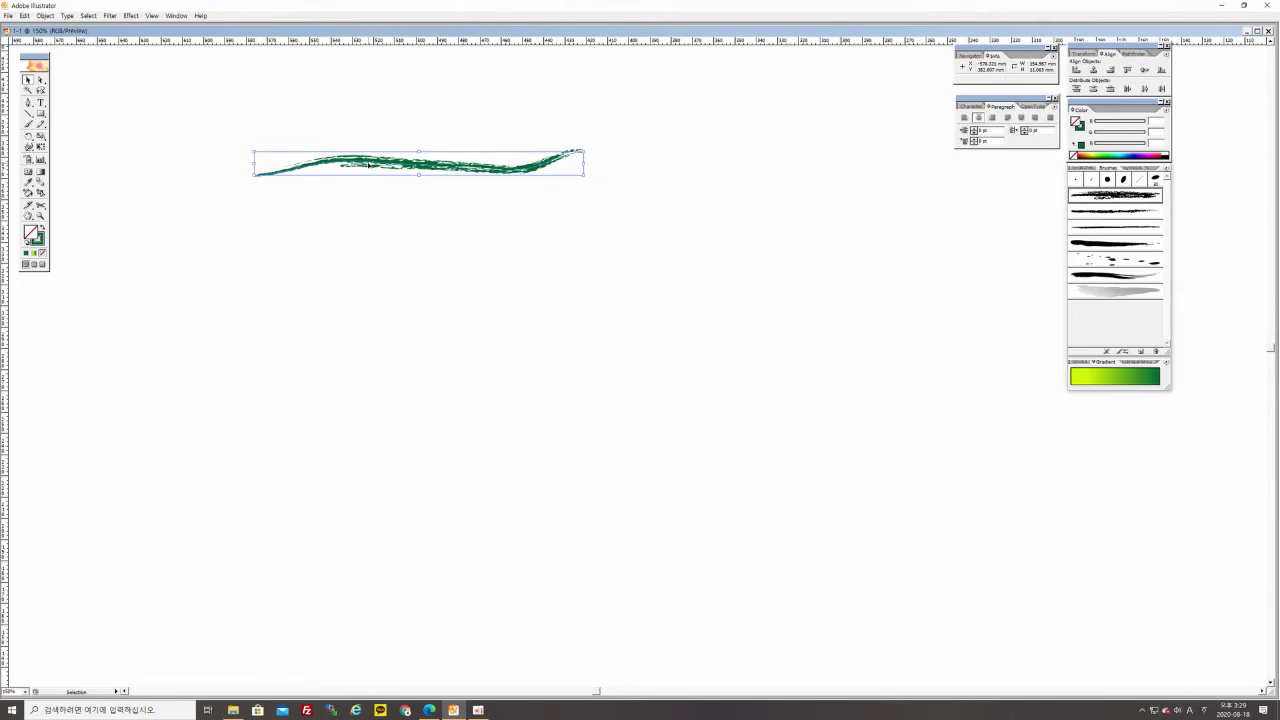
{"action": "left_click", "coordinate": [1092, 213]}
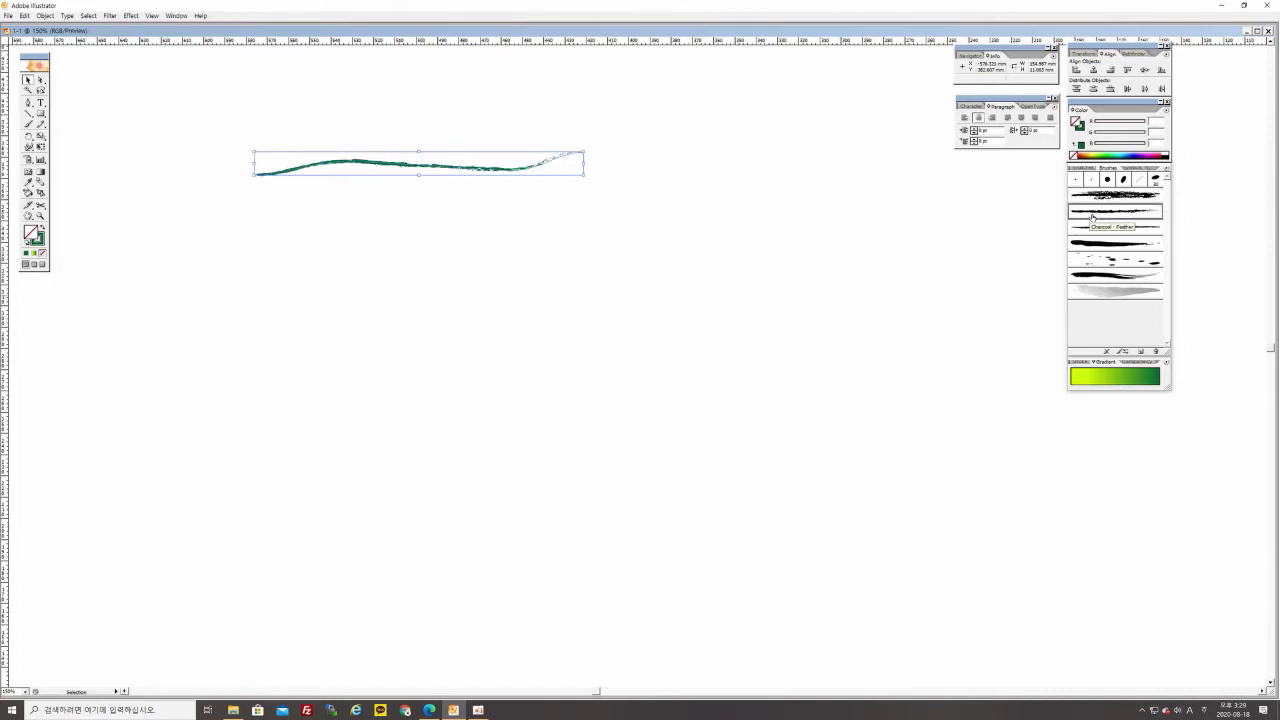
{"action": "left_click", "coordinate": [1103, 231]}
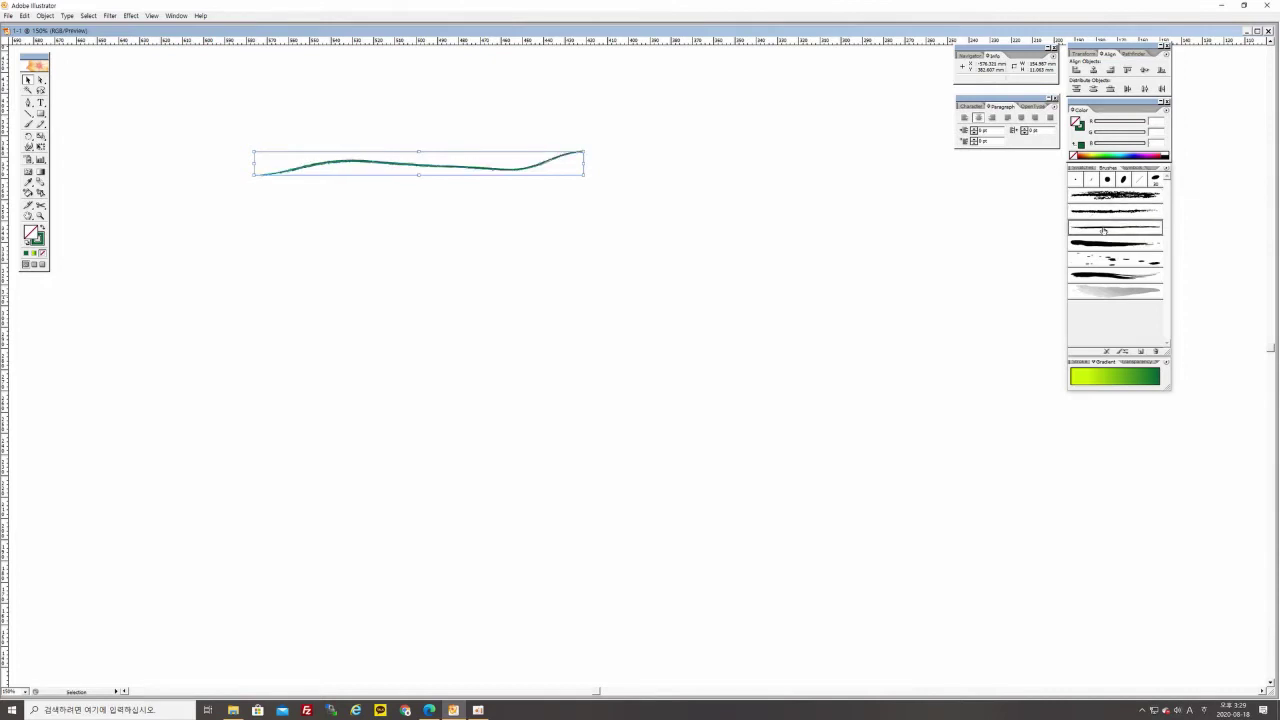
{"action": "left_click", "coordinate": [1109, 245]}
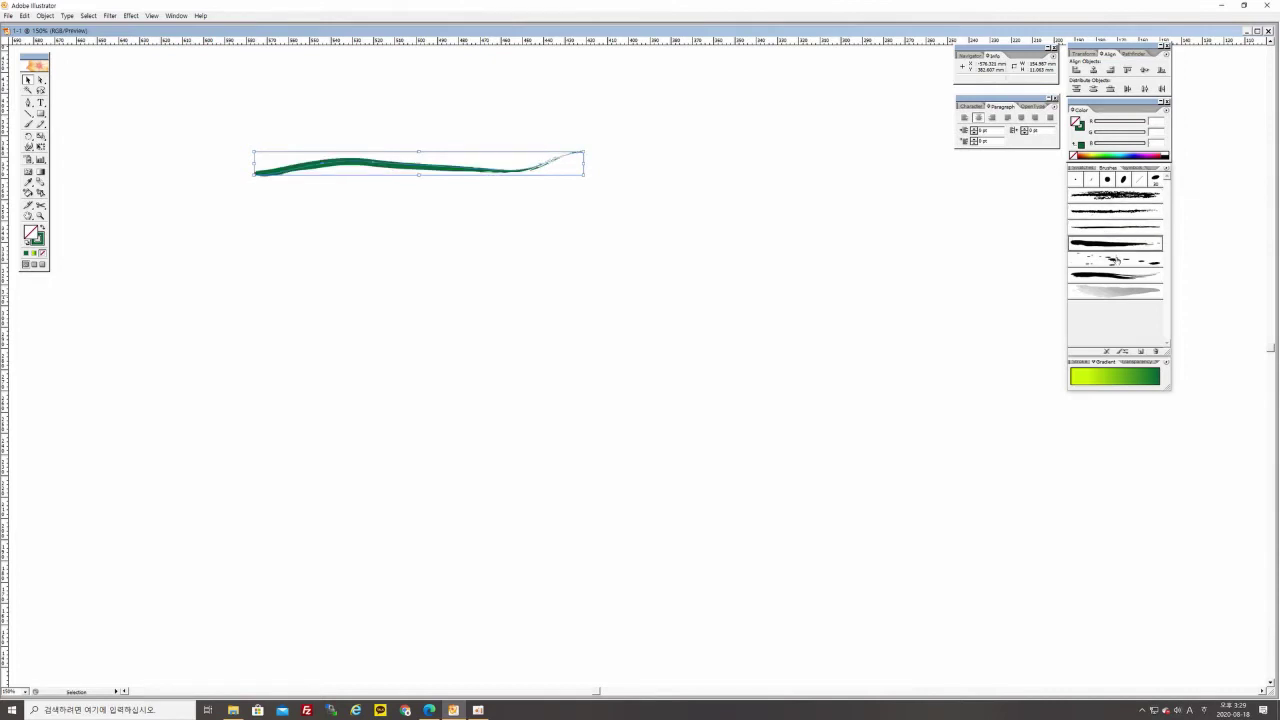
{"action": "left_click", "coordinate": [1114, 260]}
{"action": "left_click", "coordinate": [1113, 279]}
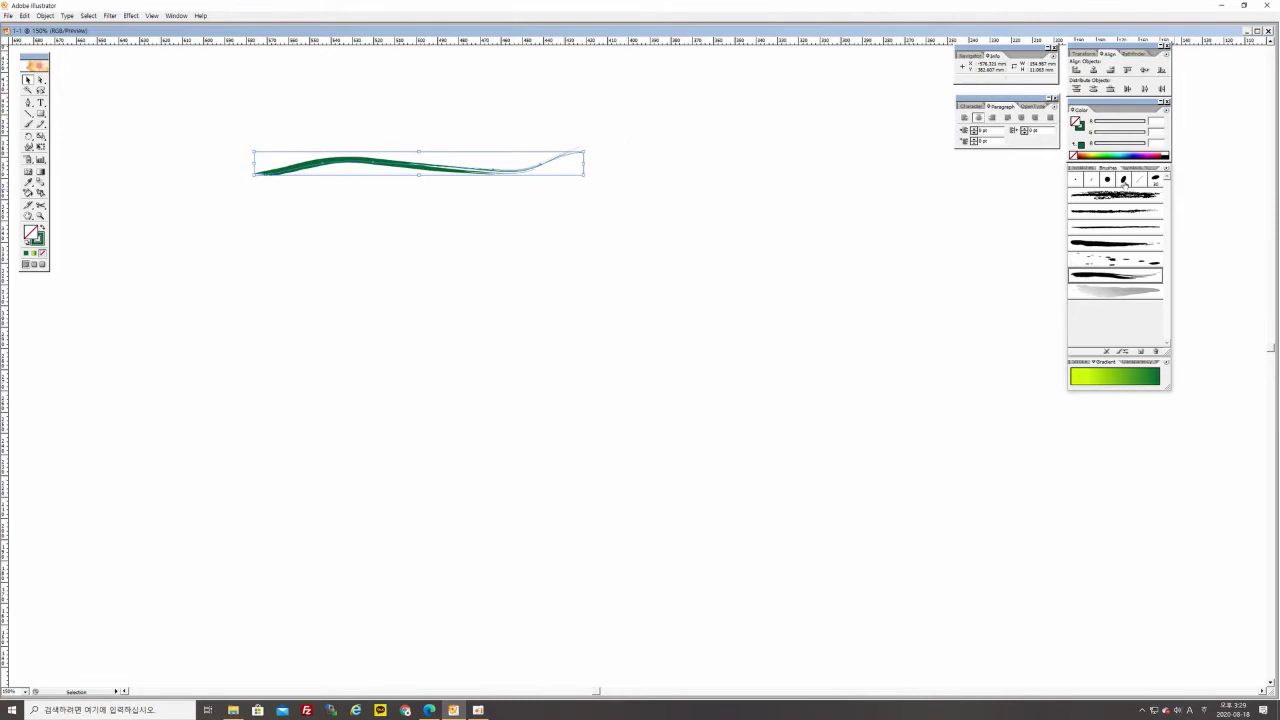
{"action": "left_click", "coordinate": [1123, 180]}
{"action": "left_click", "coordinate": [1091, 181]}
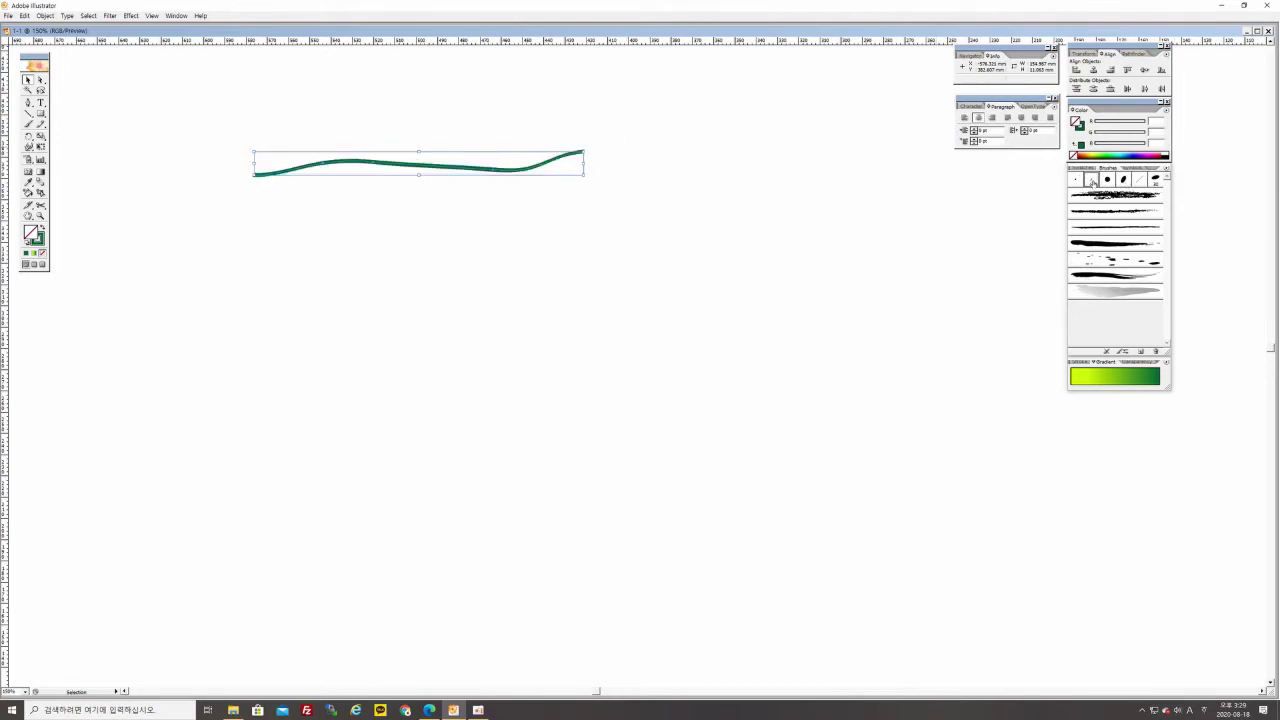
{"action": "left_click", "coordinate": [1075, 180]}
{"action": "left_click", "coordinate": [704, 223]}
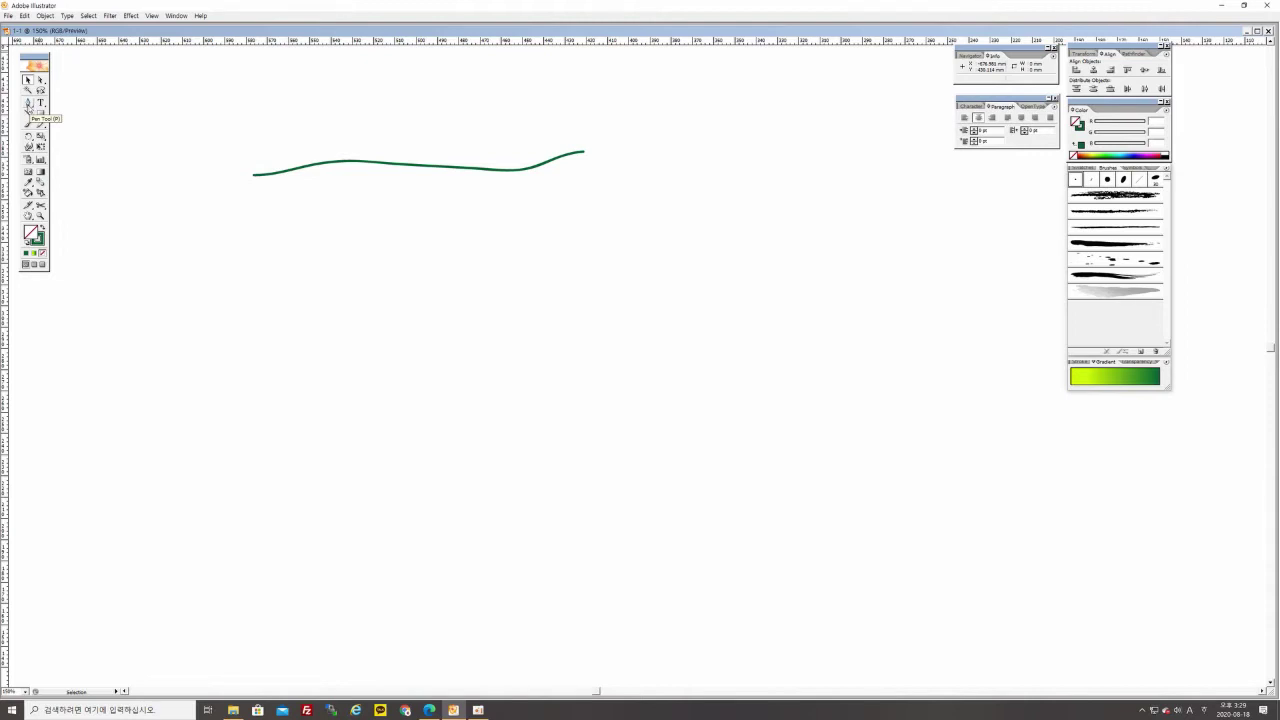
Draw a smooth open S-shaped path about 221 mm wide and 35 mm high with the Pen tool below the brush stroke
{"action": "left_click", "coordinate": [29, 106]}
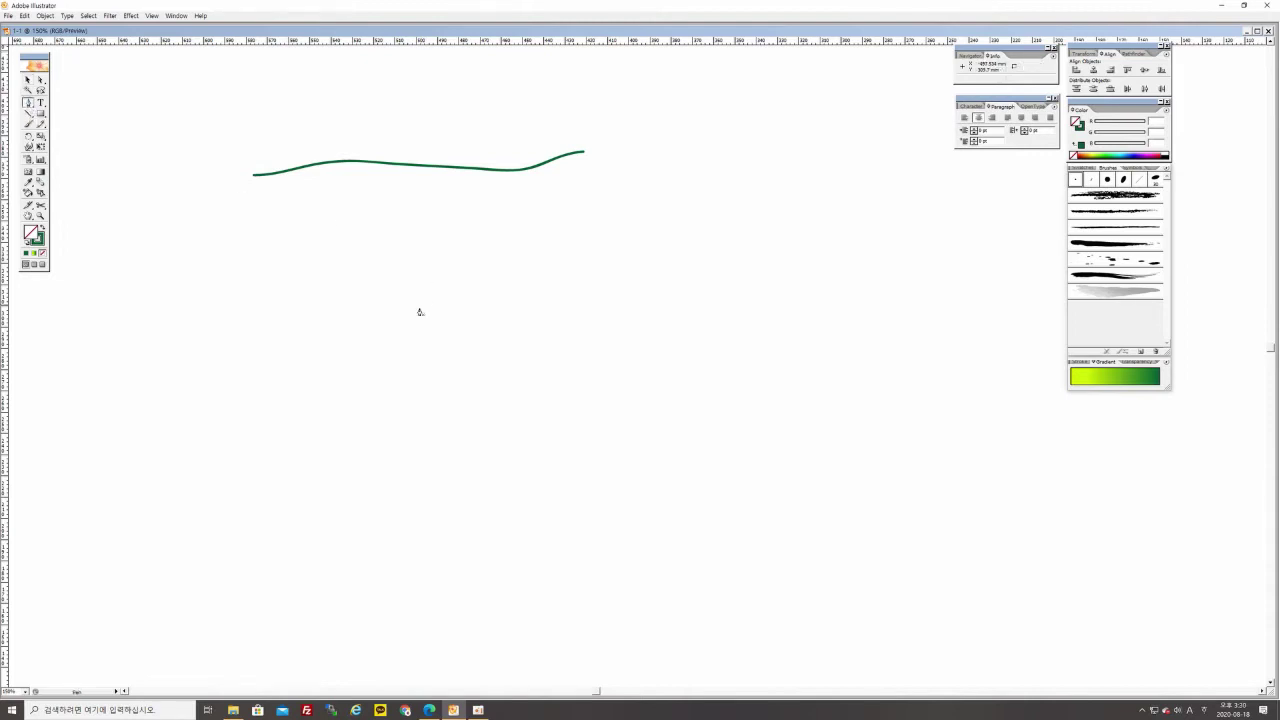
{"action": "left_click", "coordinate": [260, 252]}
{"action": "left_click", "coordinate": [485, 300]}
{"action": "left_click_drag", "start_coordinate": [485, 300], "coordinate": [585, 362]}
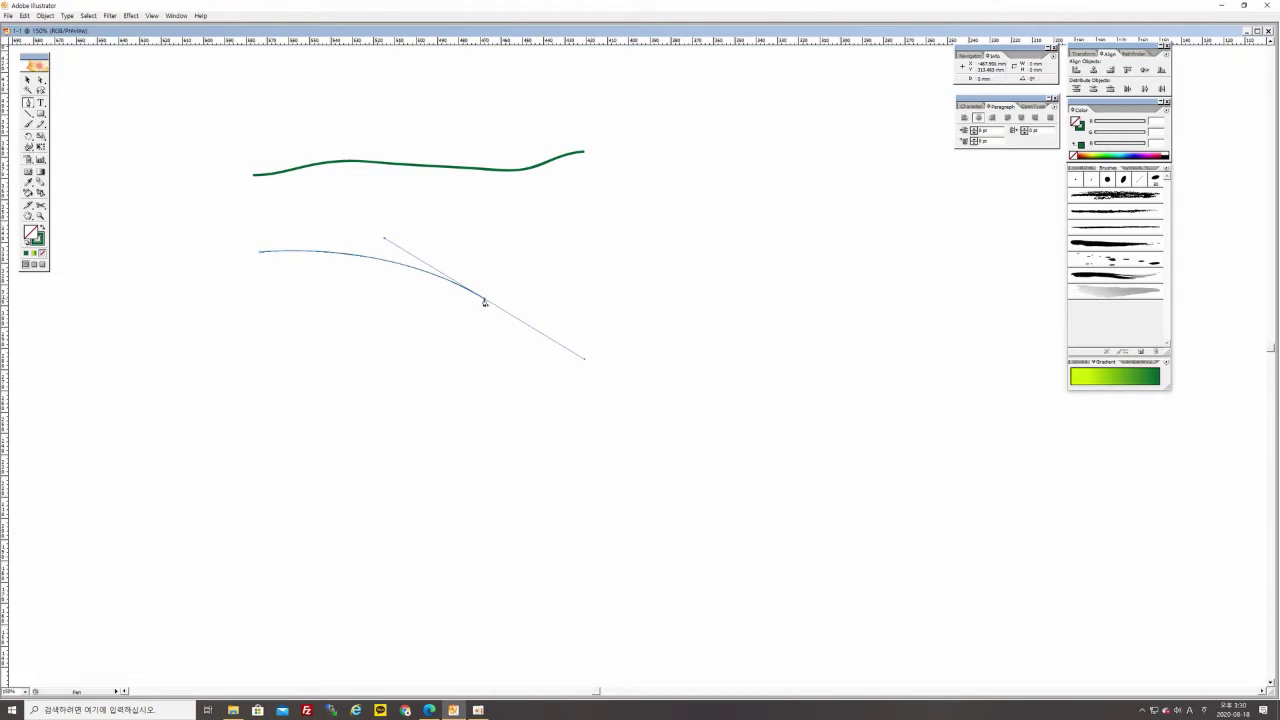
{"action": "left_click", "coordinate": [485, 301]}
{"action": "mouse_move", "coordinate": [731, 298]}
{"action": "left_mouse_down"}
{"action": "mouse_move", "coordinate": [866, 226]}
{"action": "mouse_move", "coordinate": [877, 237]}
{"action": "mouse_move", "coordinate": [865, 218]}
{"action": "mouse_move", "coordinate": [878, 233]}
{"action": "left_mouse_up"}
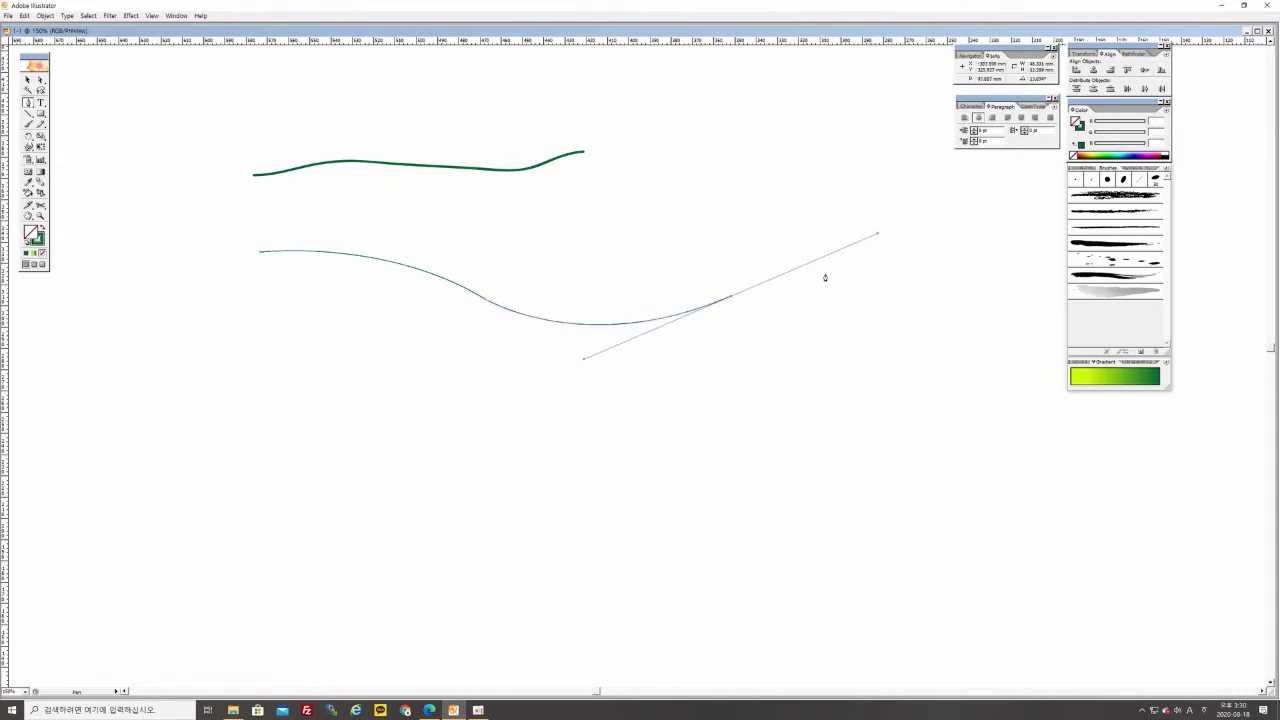
{"action": "left_click", "coordinate": [731, 298]}
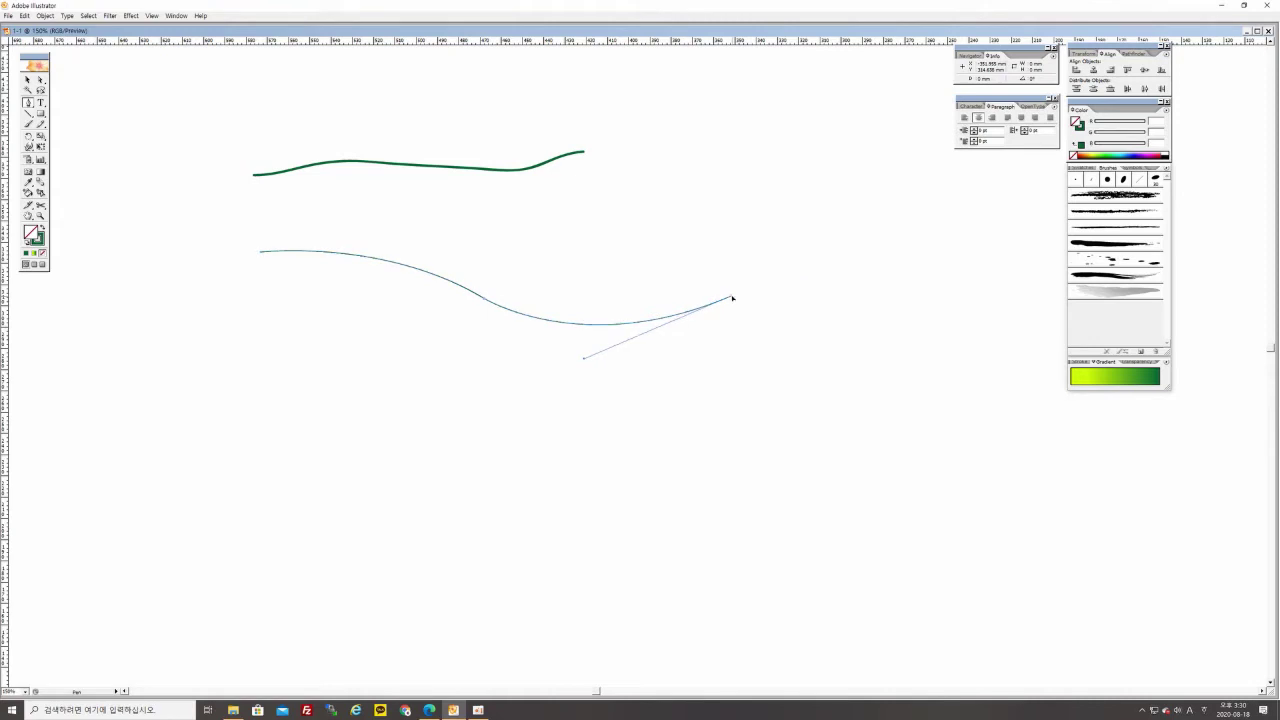
{"action": "left_click", "coordinate": [27, 79]}
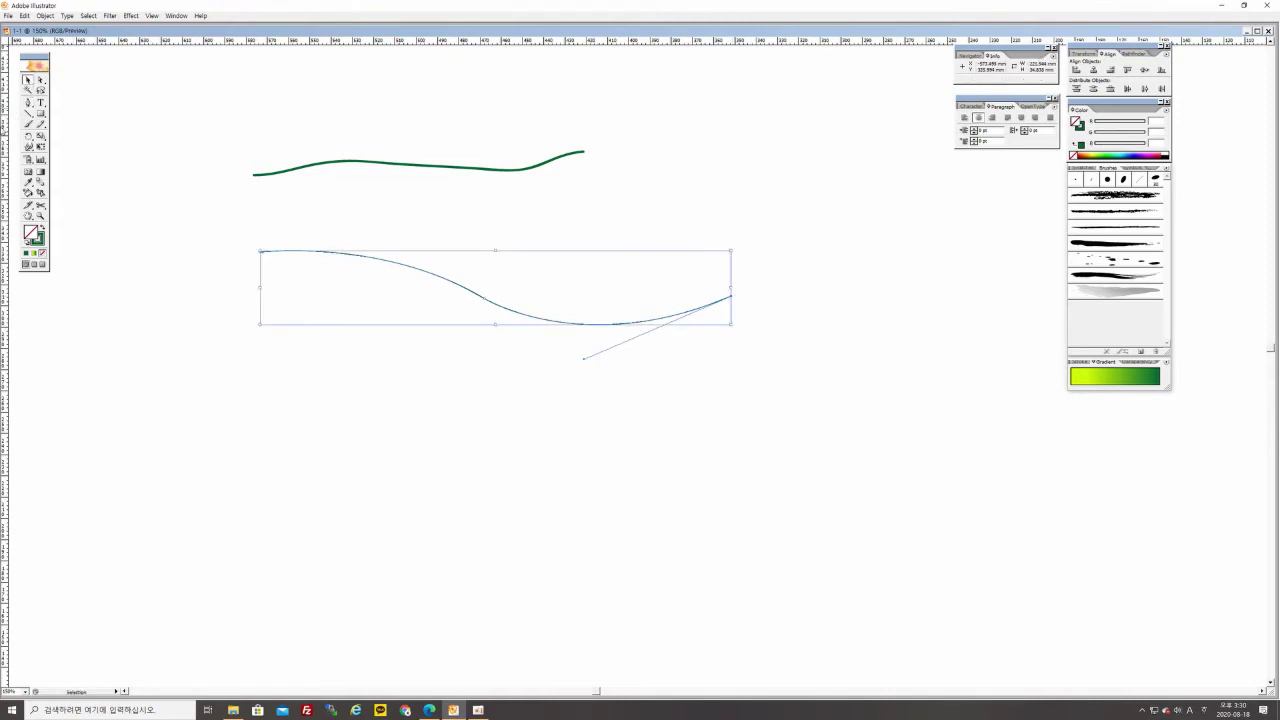
Try several art brushes on the S-shaped path, from Chalk Scribble through Charcoal - Feather, finishing with Watercolor - Thick
{"action": "left_click", "coordinate": [1115, 196]}
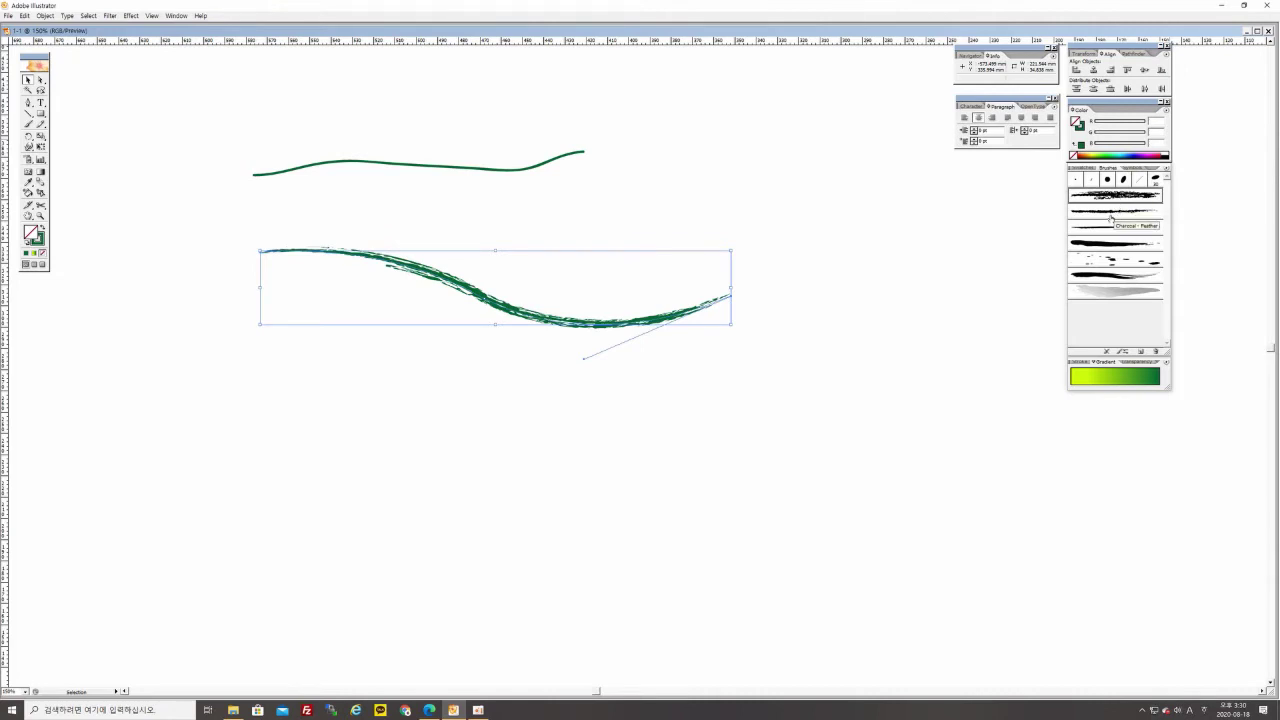
{"action": "left_click", "coordinate": [1112, 214]}
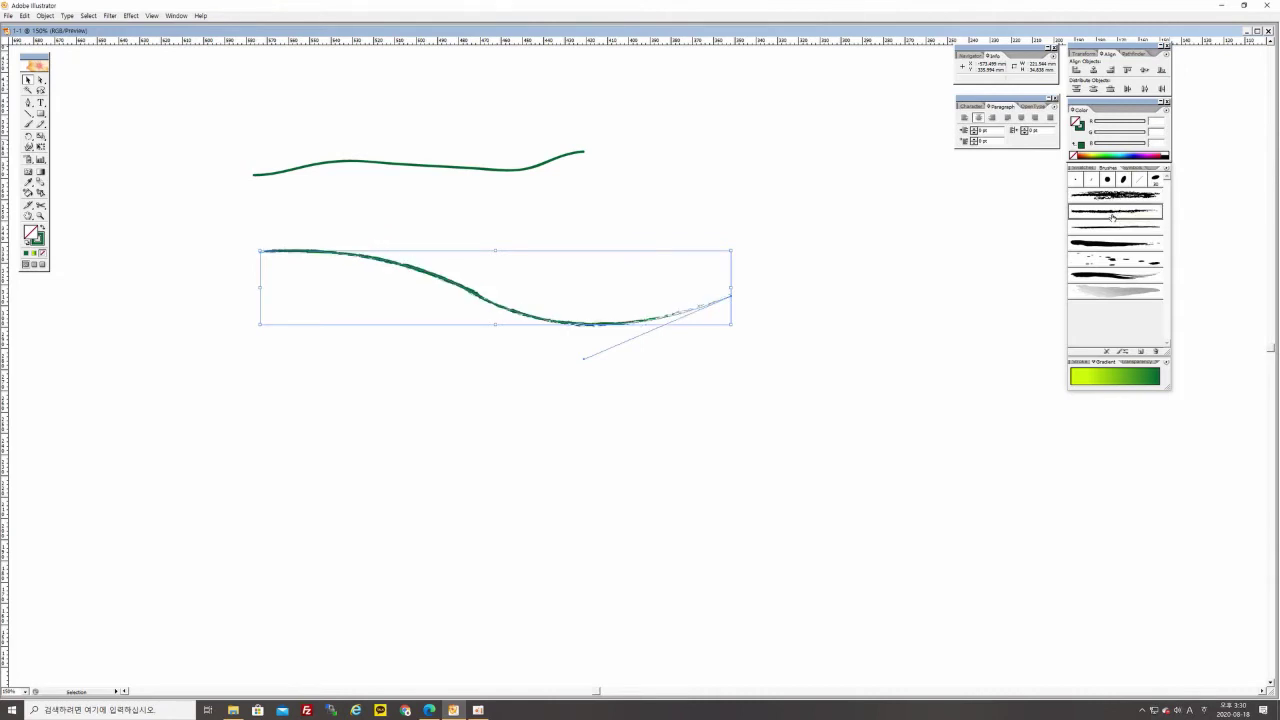
{"action": "left_click", "coordinate": [1108, 229]}
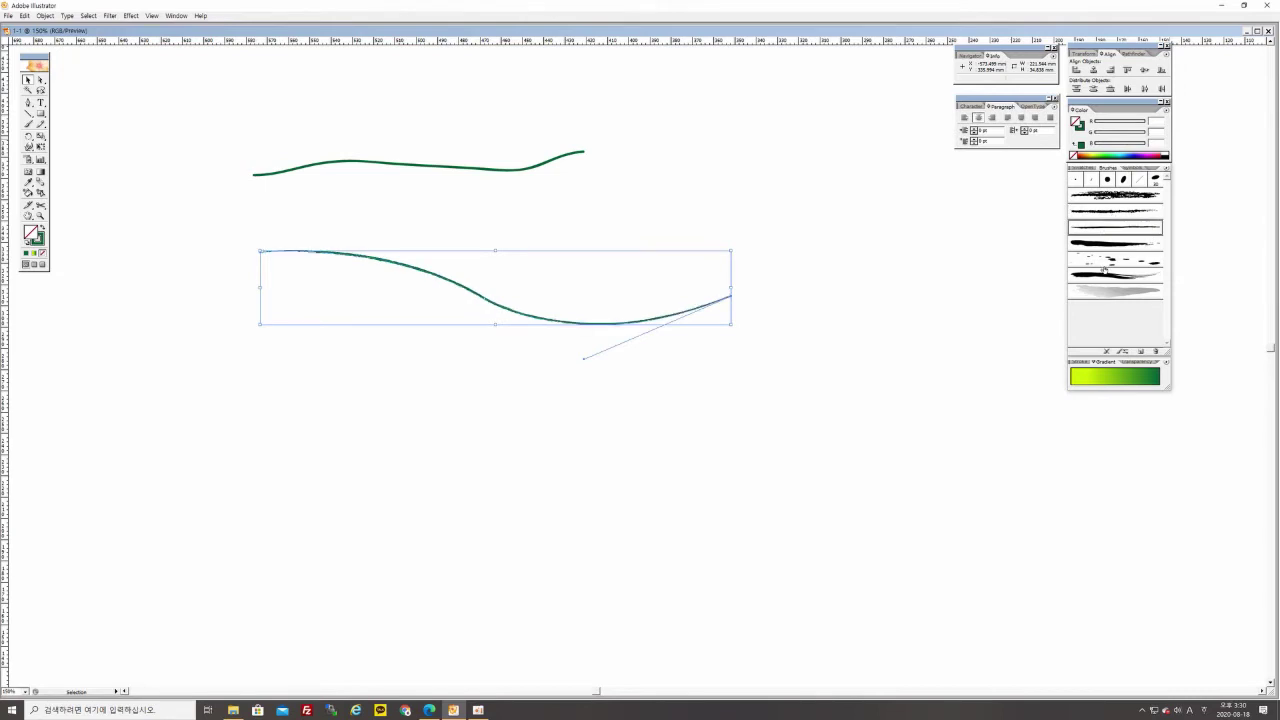
{"action": "left_click", "coordinate": [1109, 246]}
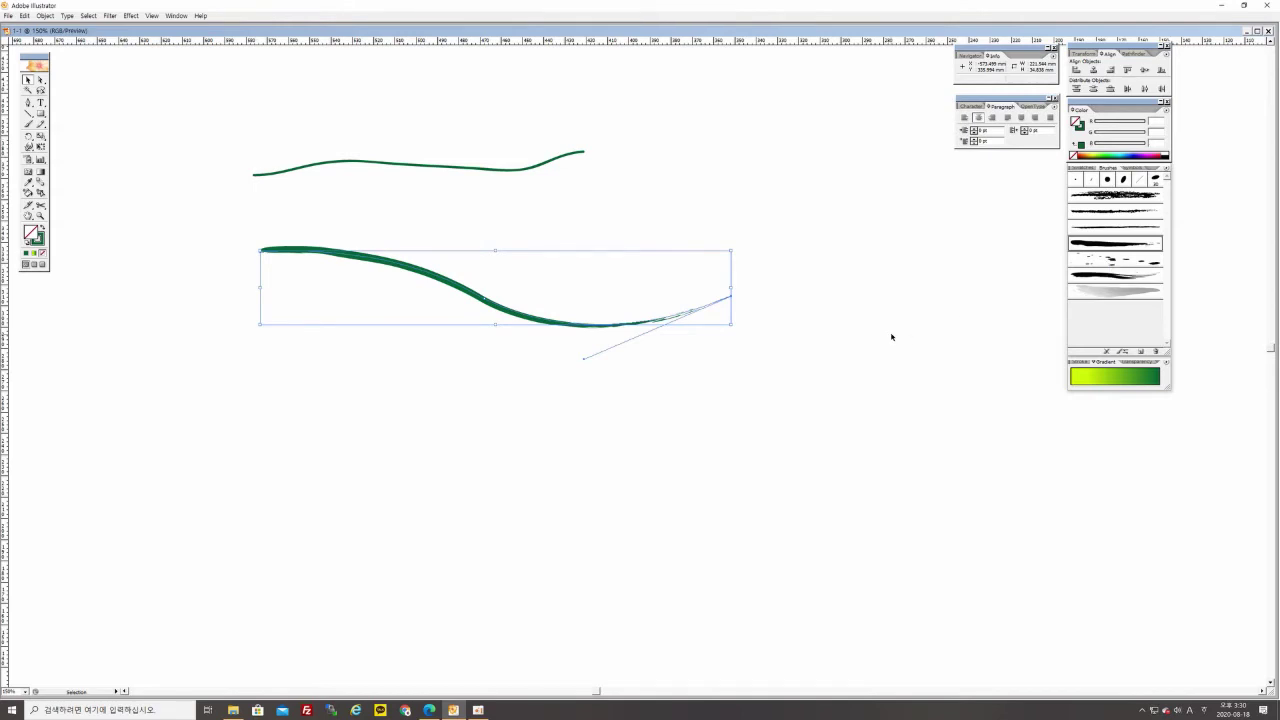
{"action": "left_click", "coordinate": [1102, 278]}
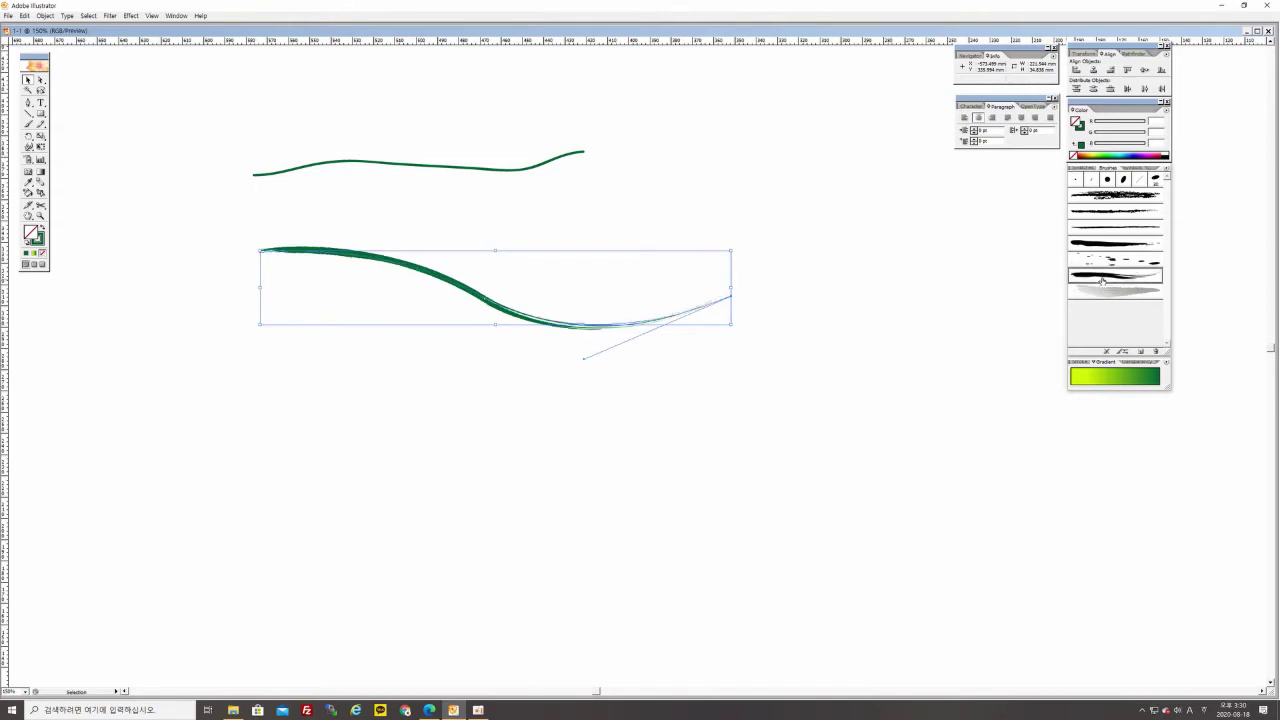
{"action": "left_click", "coordinate": [1105, 296]}
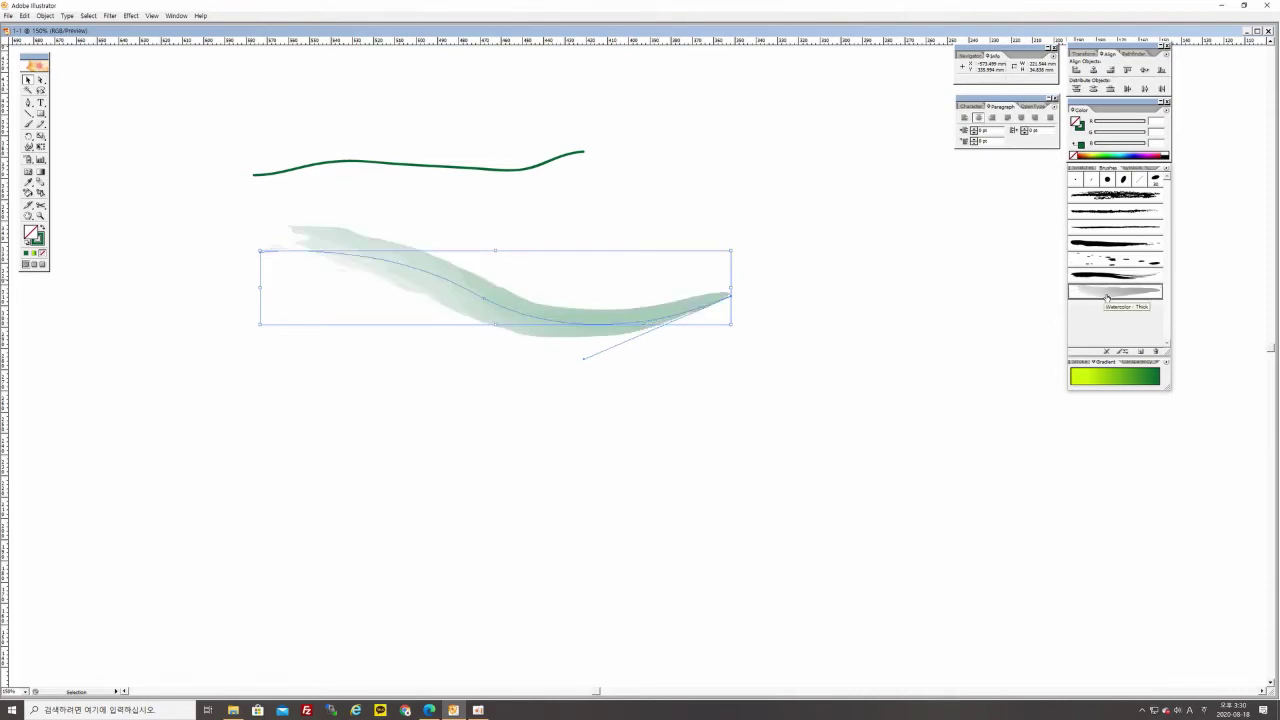
{"action": "left_click", "coordinate": [832, 320]}
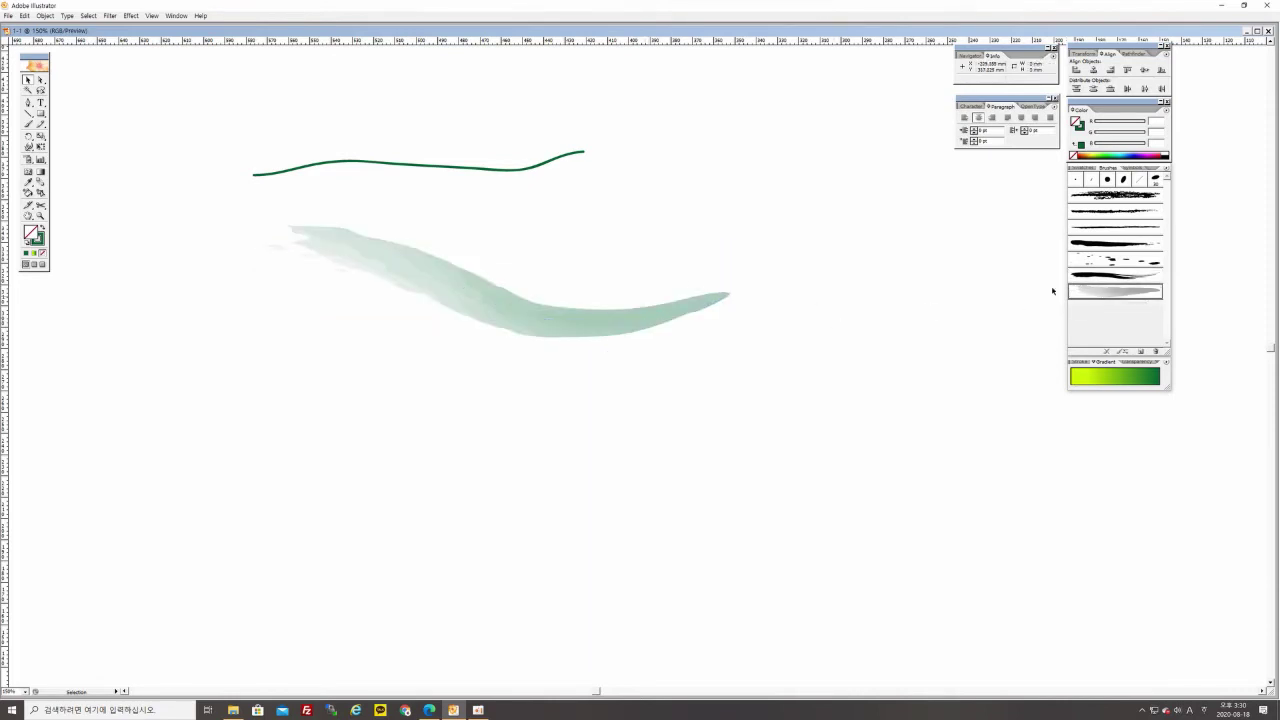
Draw a square about 67 mm per side left of the strokes and swap its fill and stroke to make it solid green
{"action": "left_click", "coordinate": [42, 127]}
{"action": "left_click_drag", "start_coordinate": [149, 129], "coordinate": [298, 141]}
{"action": "left_click_drag", "start_coordinate": [106, 120], "coordinate": [243, 138]}
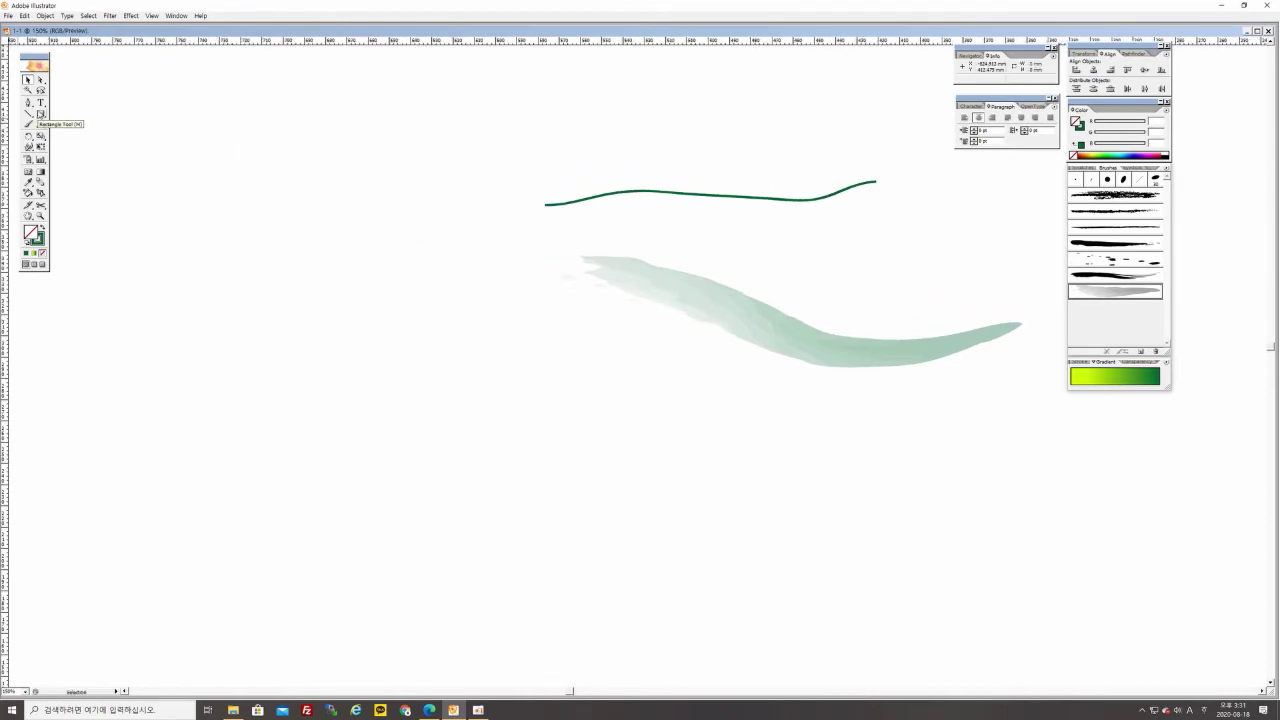
{"action": "left_click", "coordinate": [41, 114]}
{"action": "left_click_drag", "start_coordinate": [128, 134], "coordinate": [271, 277]}
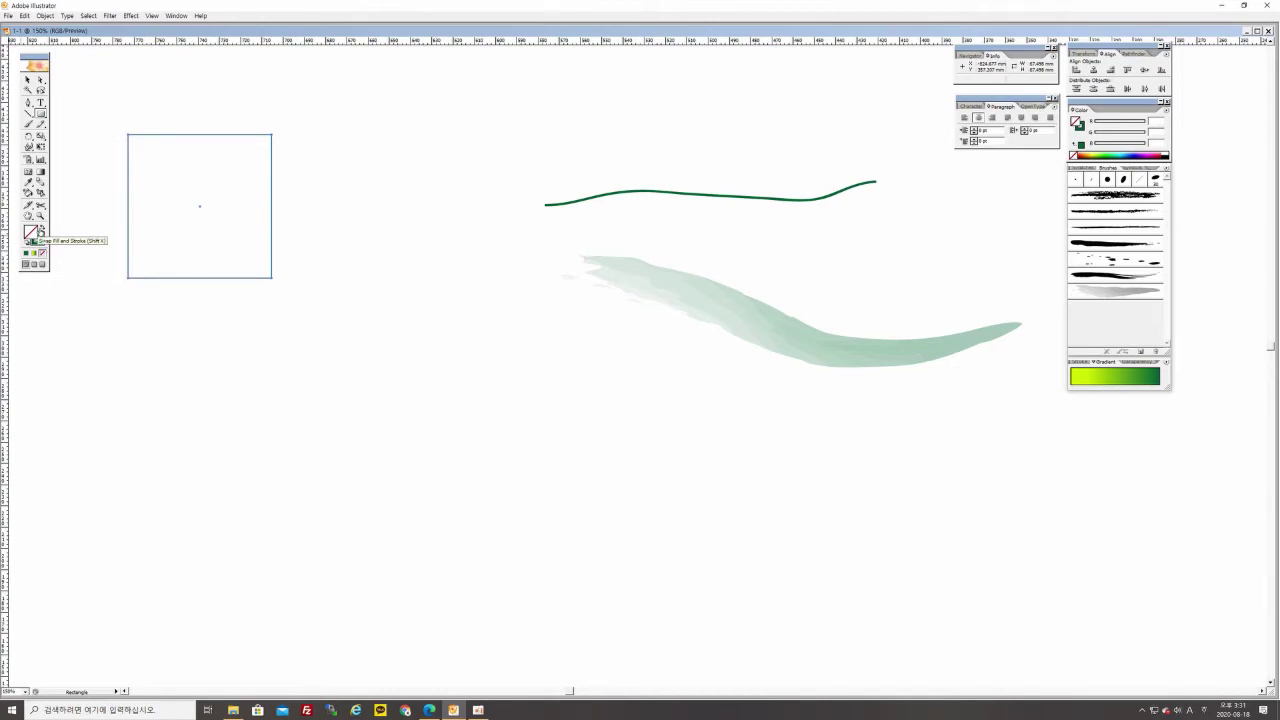
{"action": "left_click", "coordinate": [40, 231]}
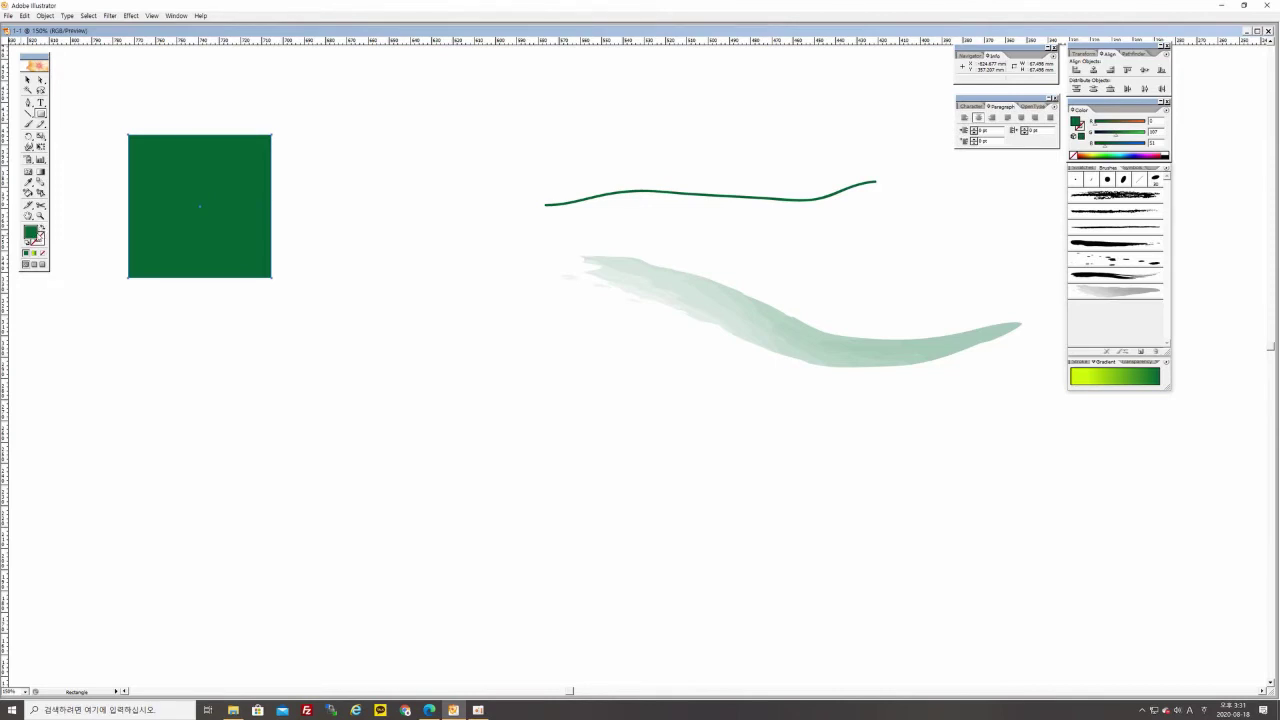
{"action": "left_click", "coordinate": [28, 79]}
{"action": "left_click", "coordinate": [131, 69]}
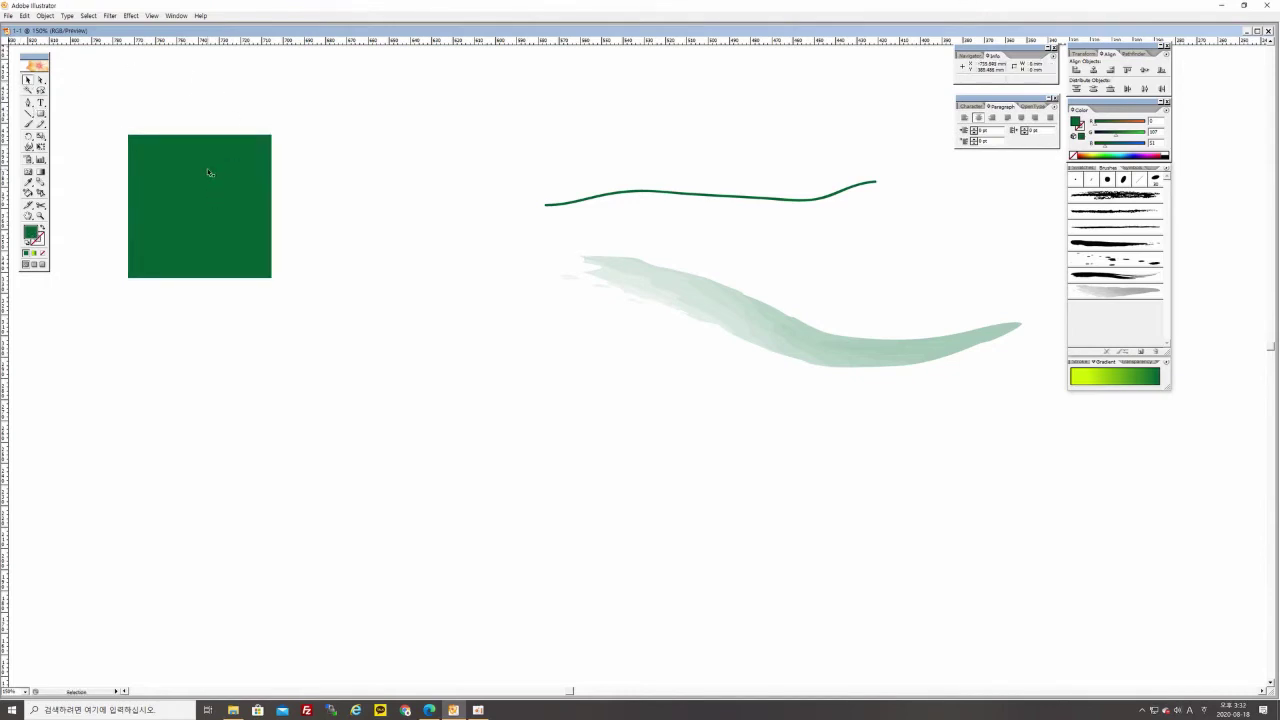
Rotate the green square clockwise about its centre by its corner and undo the rotation
{"action": "left_click", "coordinate": [236, 220]}
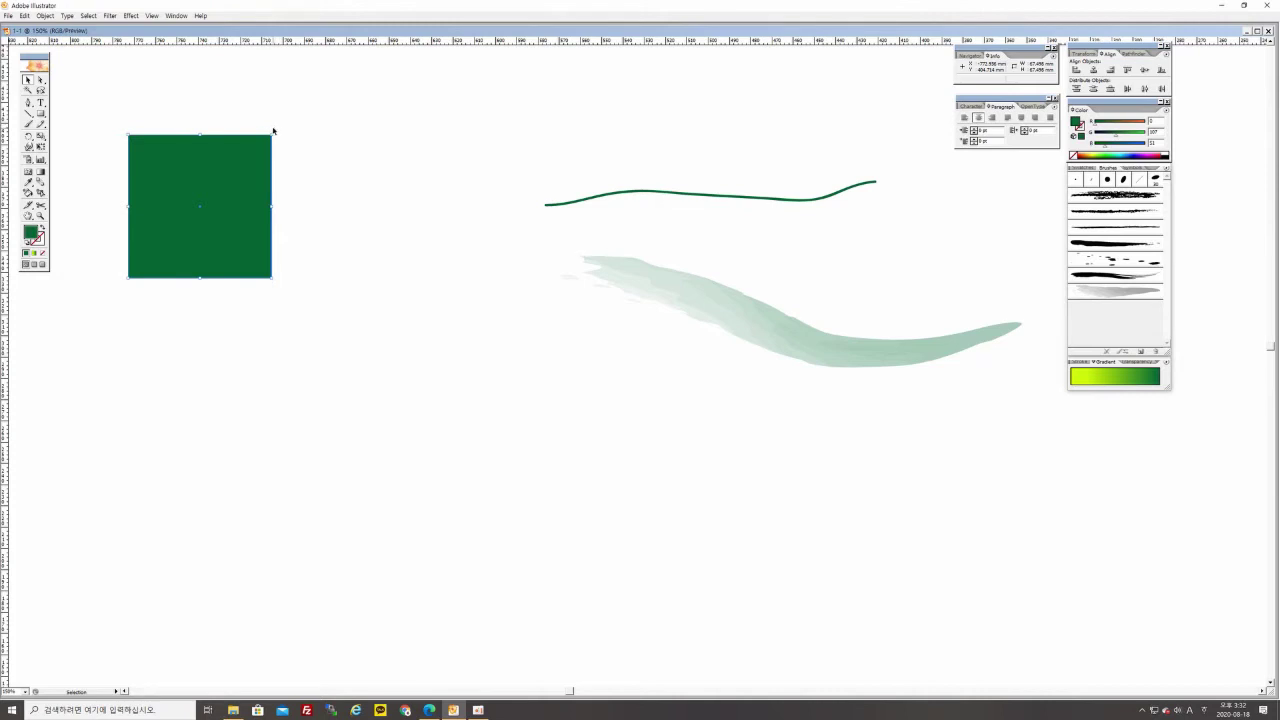
{"action": "left_click_drag", "start_coordinate": [273, 131], "coordinate": [326, 258]}
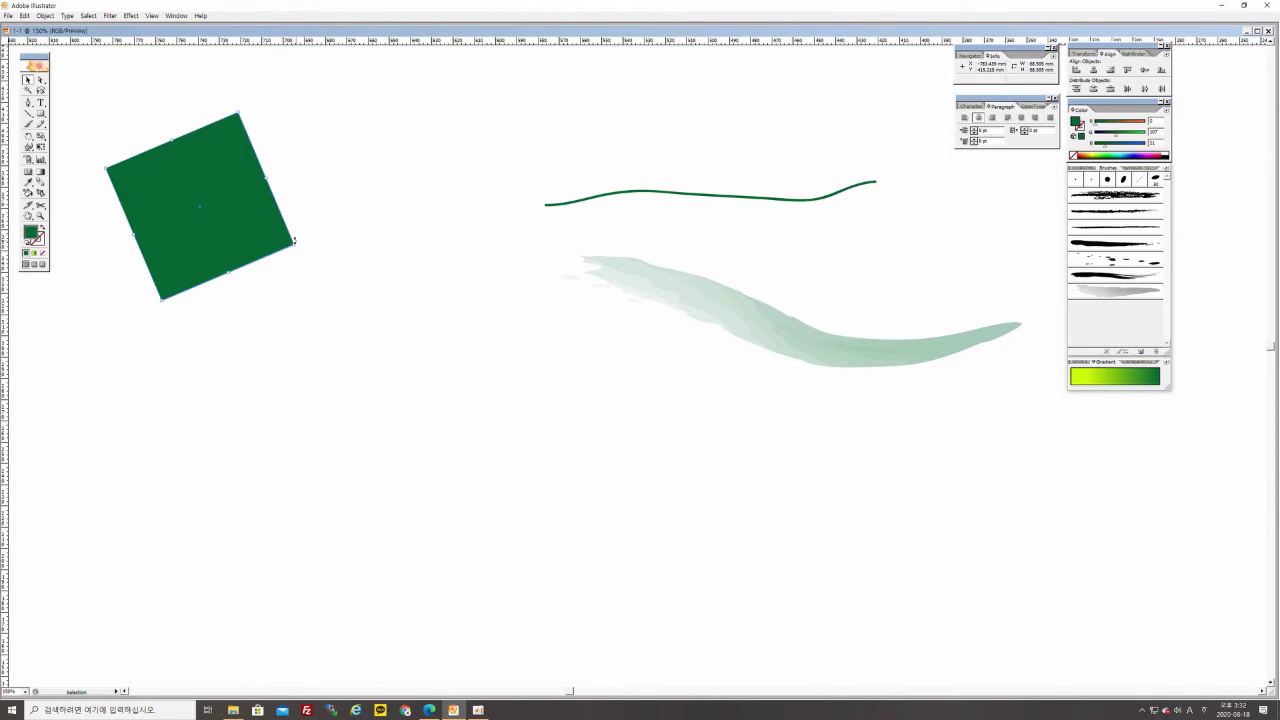
{"action": "key", "text": "ctrl+z"}
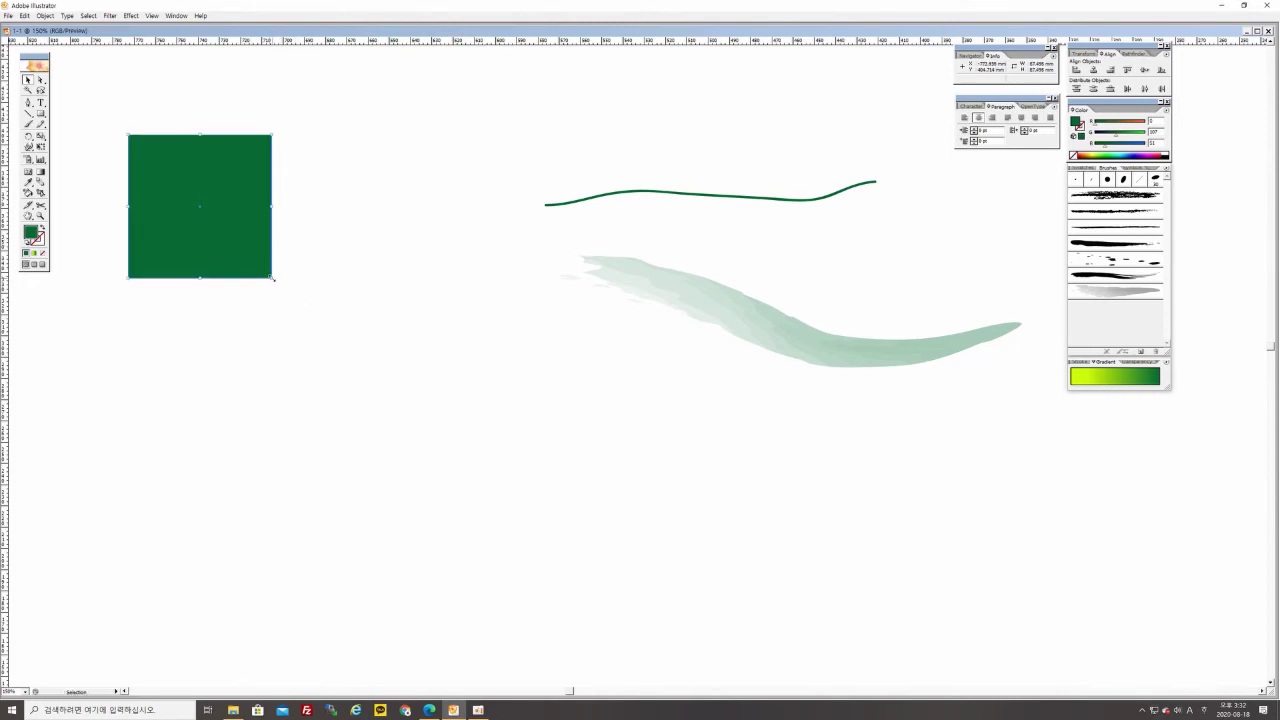
Scale the green square down proportionally to about 43 mm per side, keeping its upper-left corner in place
{"action": "left_click_drag", "start_coordinate": [273, 278], "coordinate": [219, 262]}
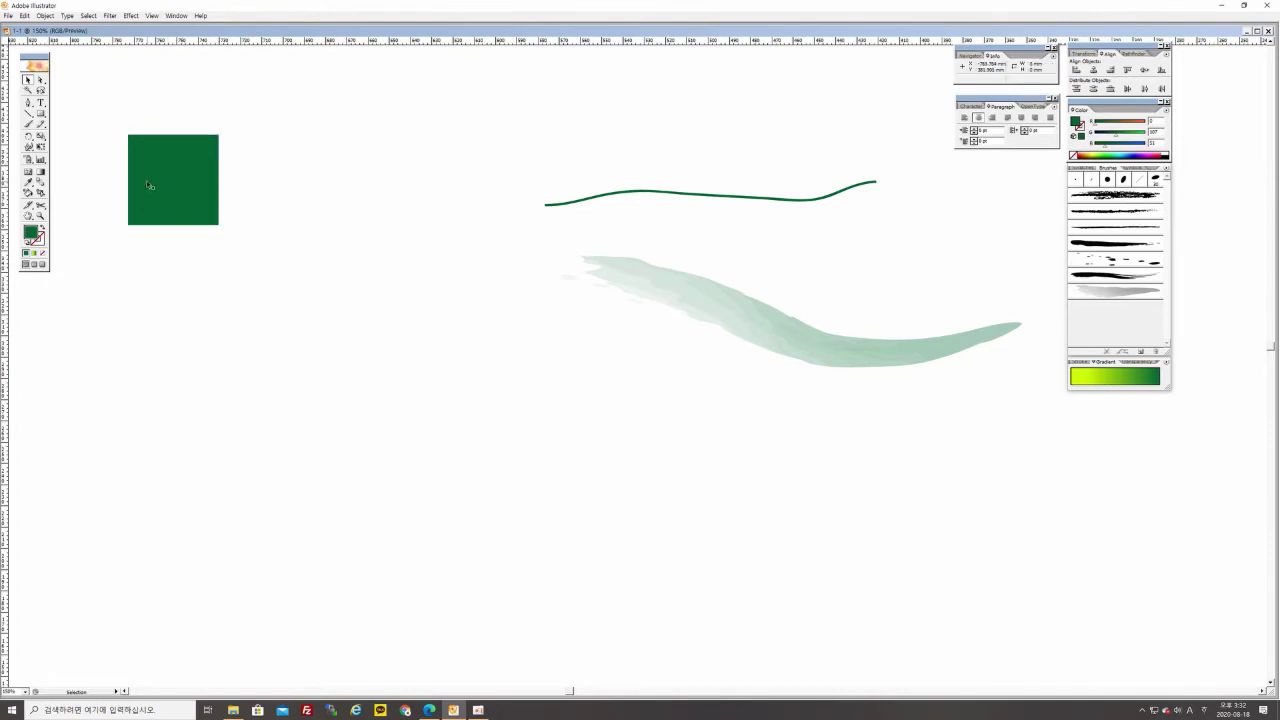
Try reflecting the green square about the vertical and horizontal axes, then cancel the reflection
{"action": "right_click", "coordinate": [199, 208]}
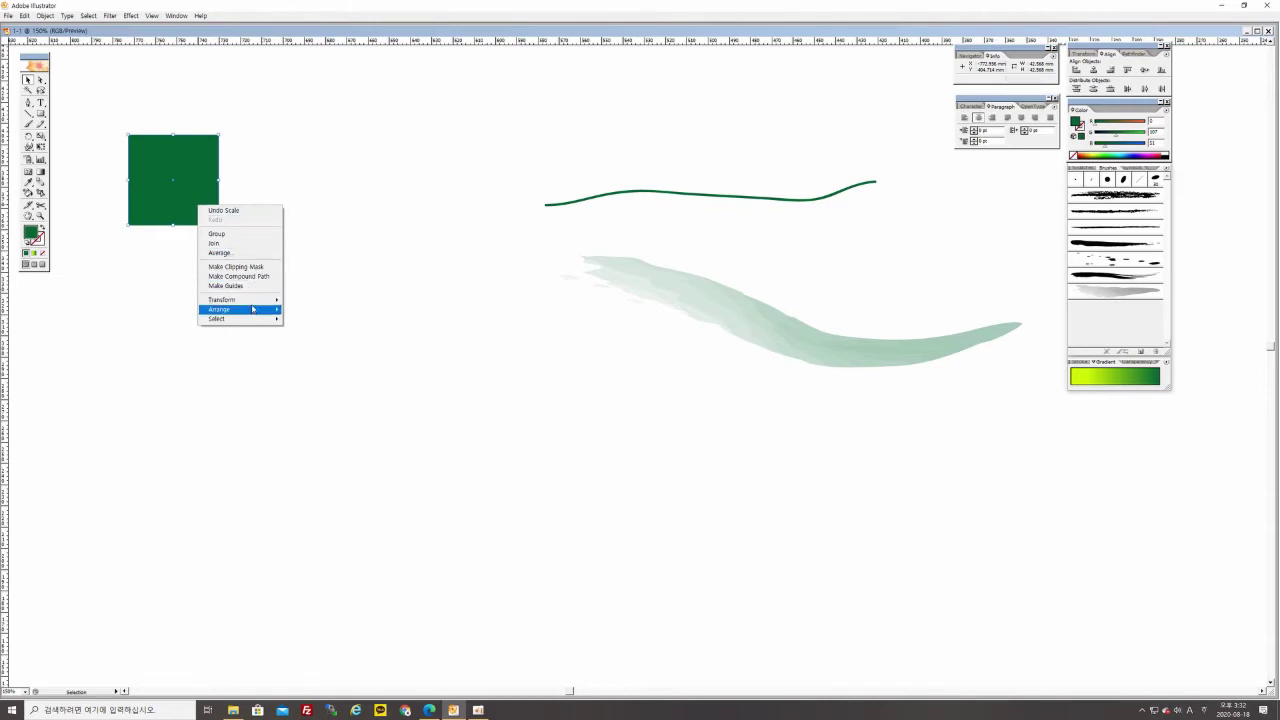
{"action": "mouse_move", "coordinate": [252, 309]}
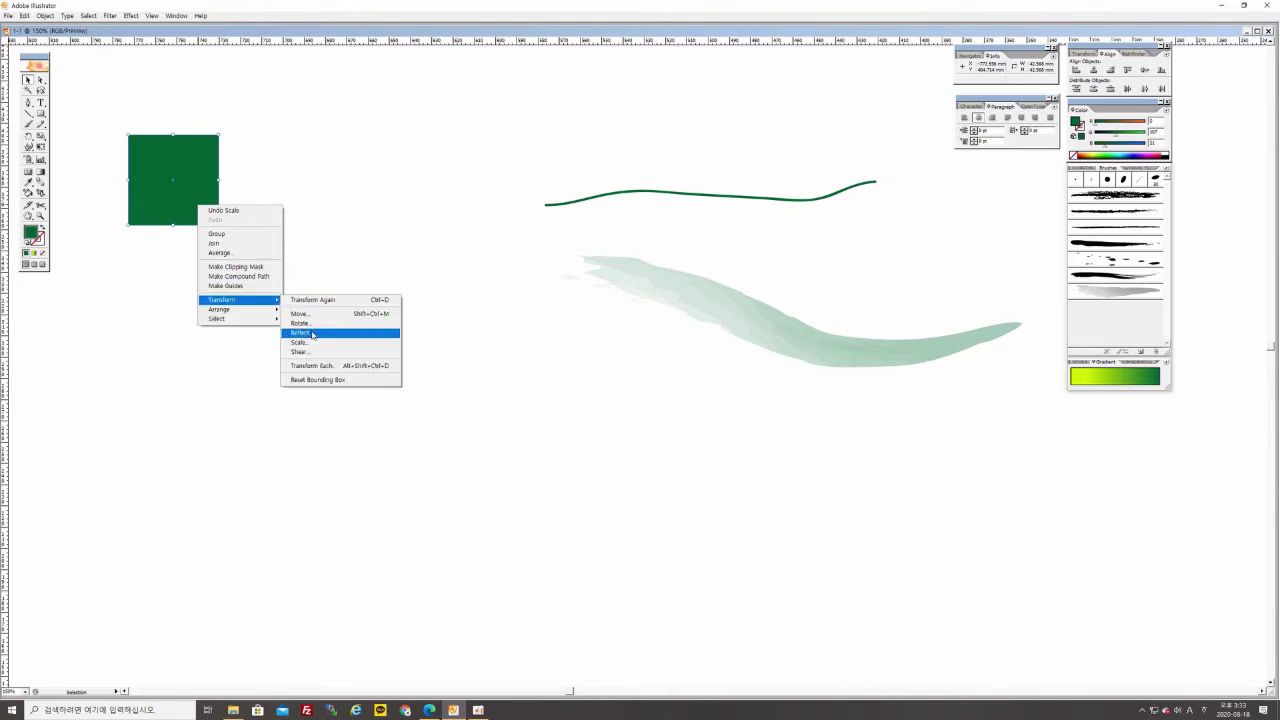
{"action": "left_click", "coordinate": [312, 335]}
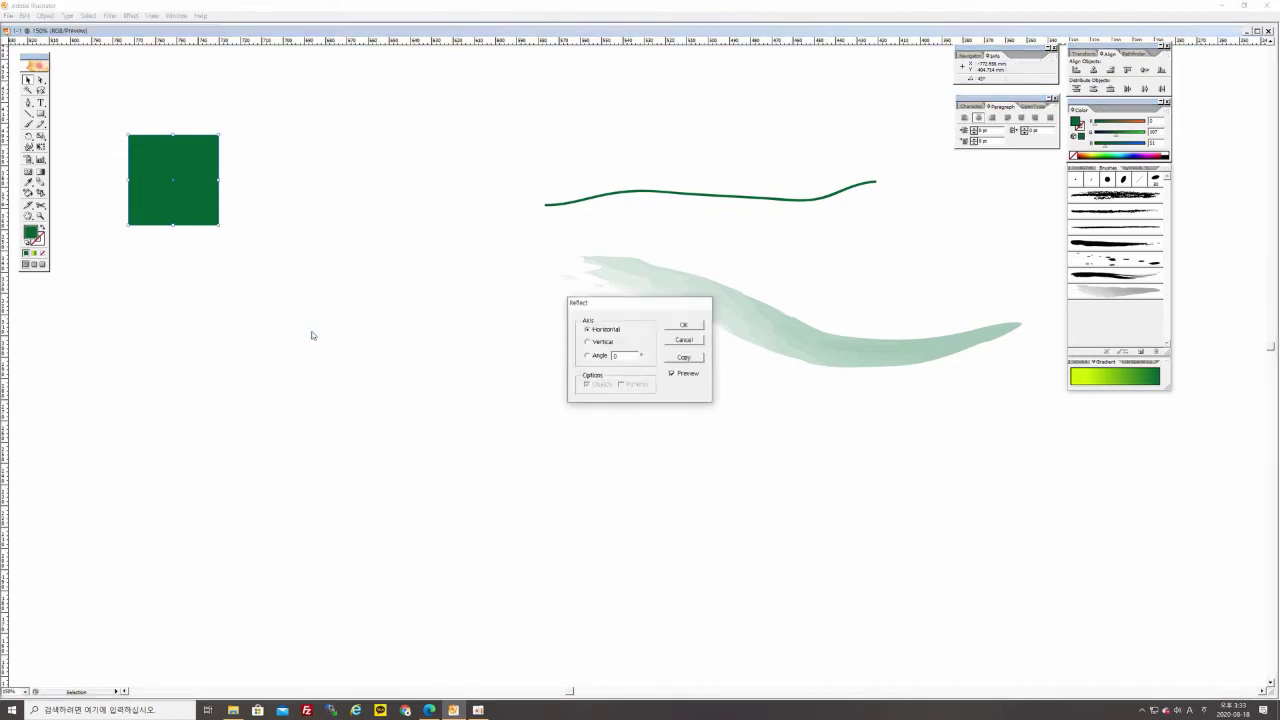
{"action": "left_click", "coordinate": [672, 375]}
{"action": "left_click", "coordinate": [587, 344]}
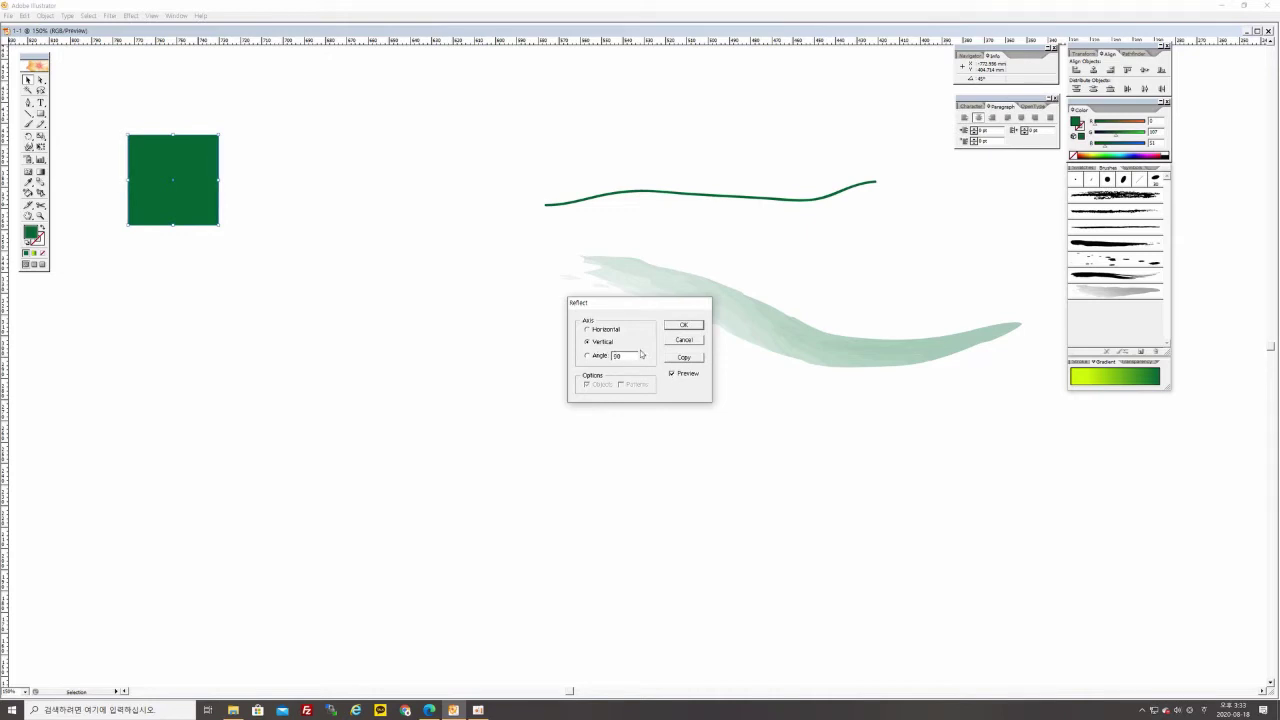
{"action": "left_click", "coordinate": [588, 330]}
{"action": "left_click", "coordinate": [683, 341]}
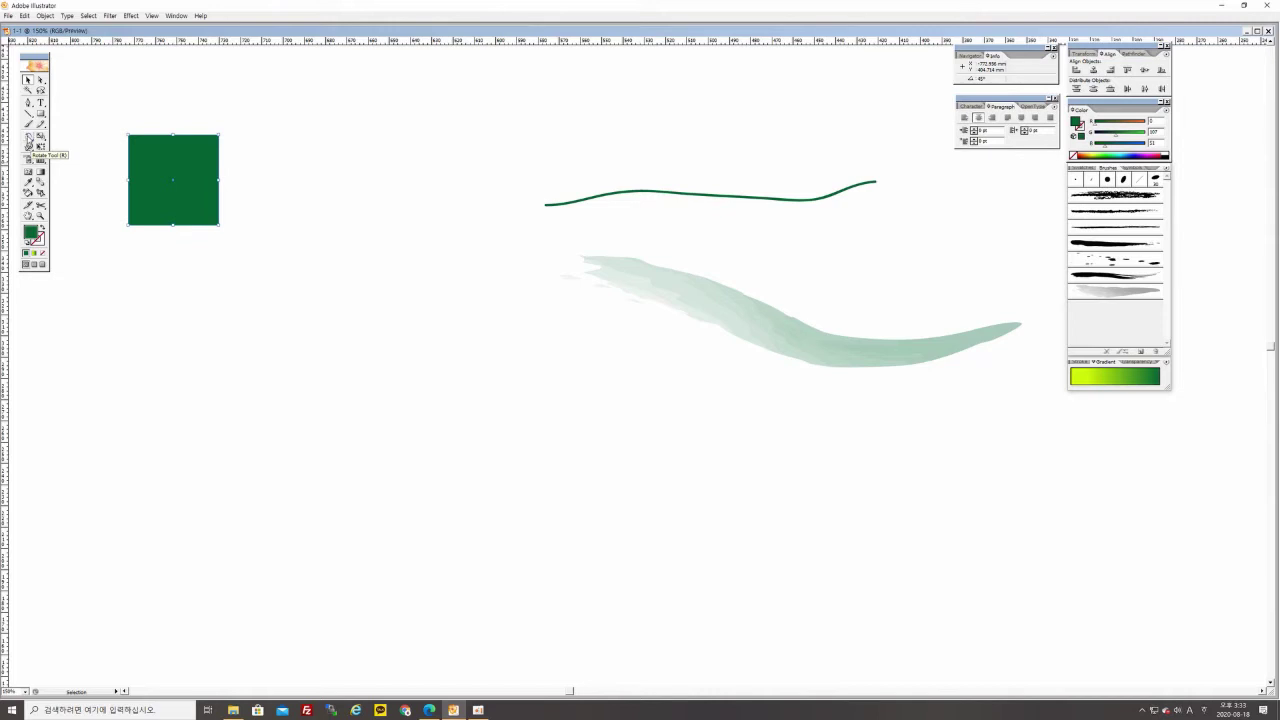
Rotate the green square 45° about its centre, comparing the preview with the original, and undo the rotation
{"action": "double_click", "coordinate": [29, 145]}
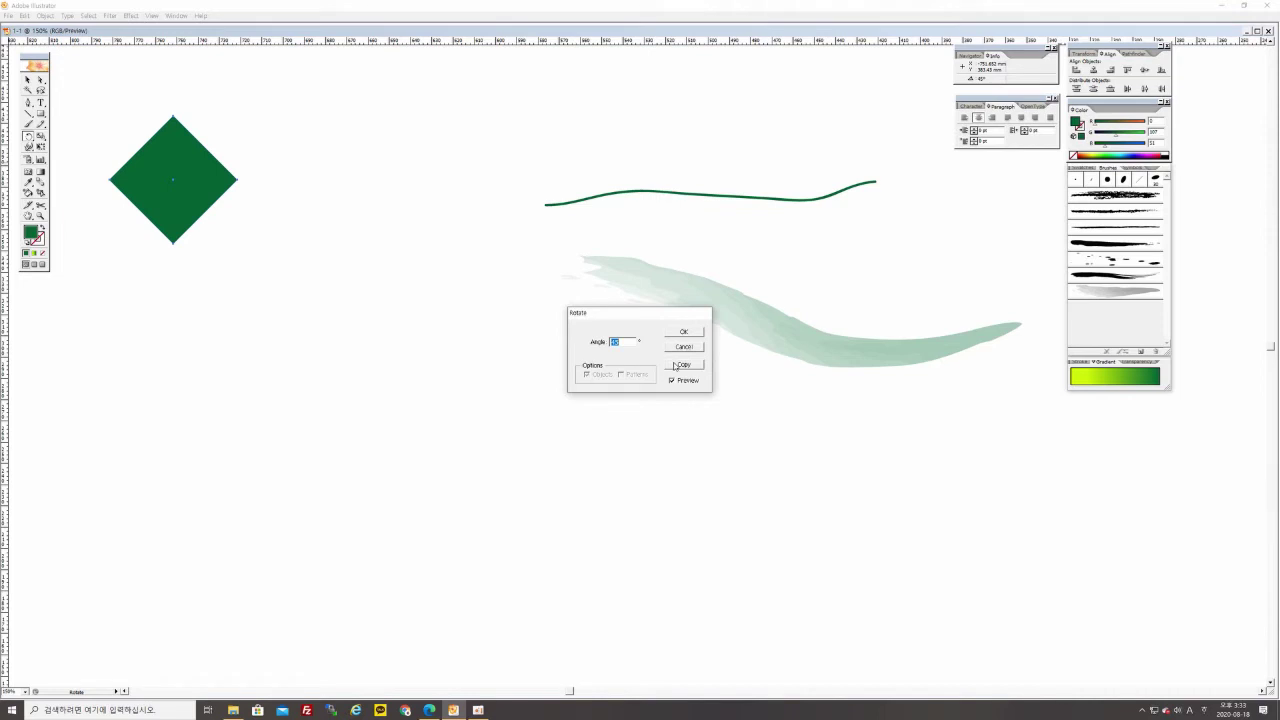
{"action": "left_click", "coordinate": [672, 381]}
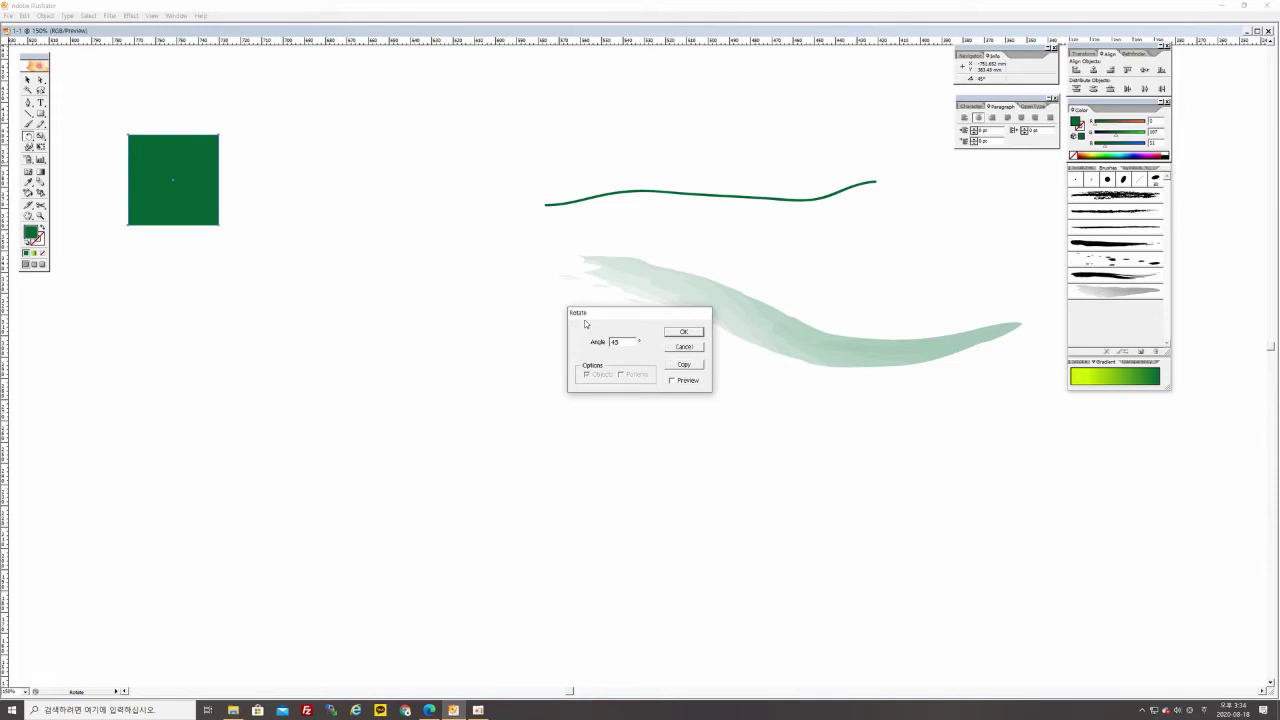
{"action": "left_click", "coordinate": [672, 381]}
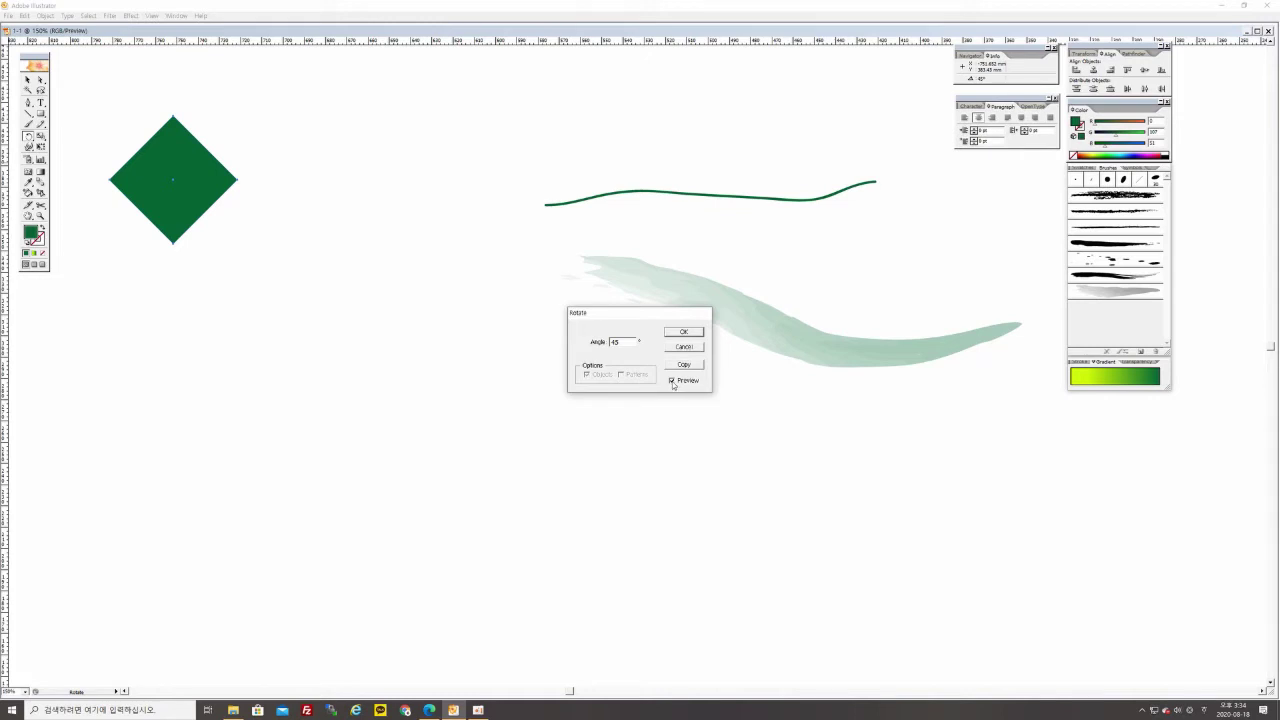
{"action": "left_click", "coordinate": [672, 381]}
{"action": "left_click", "coordinate": [672, 381]}
{"action": "left_click", "coordinate": [672, 381]}
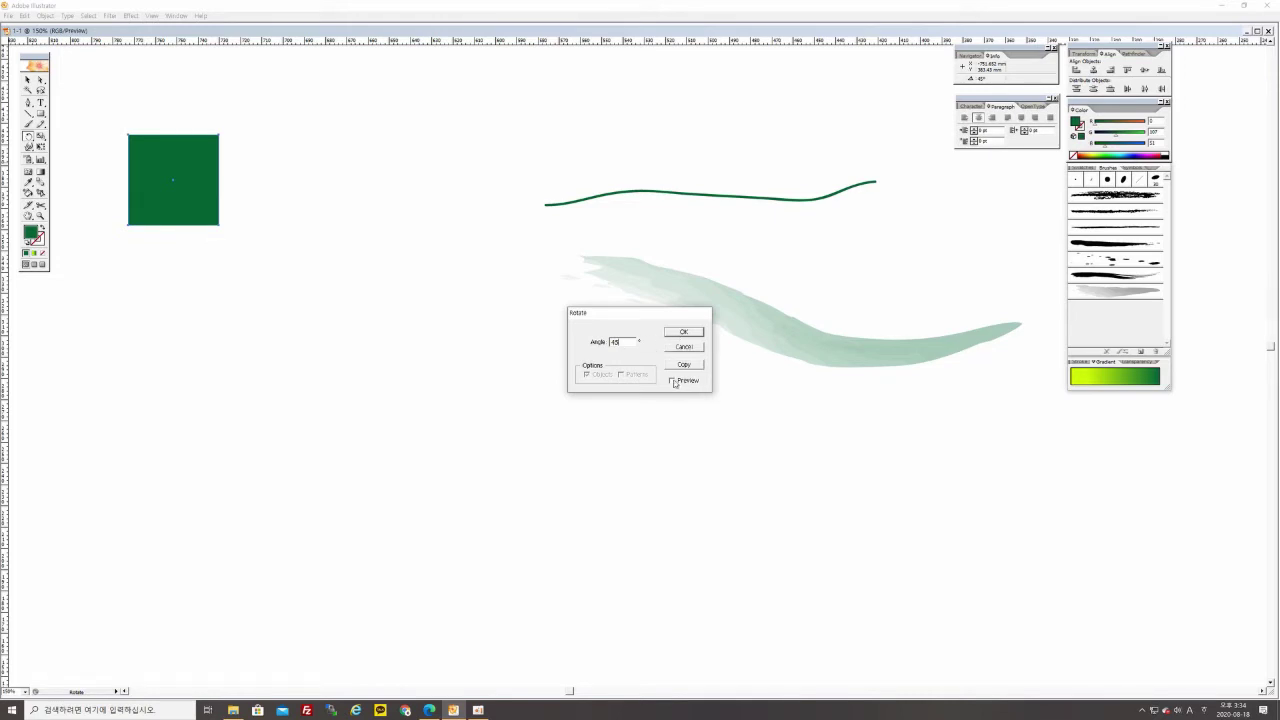
{"action": "left_click", "coordinate": [672, 381]}
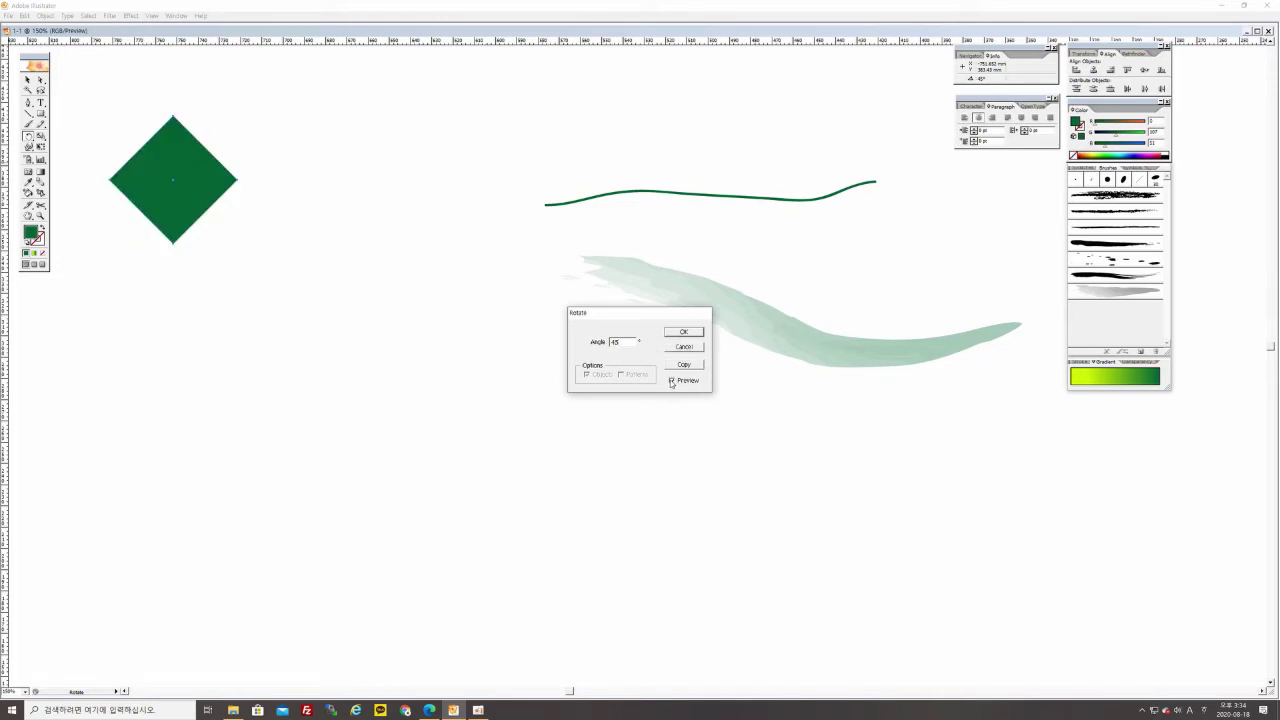
{"action": "left_click", "coordinate": [686, 334]}
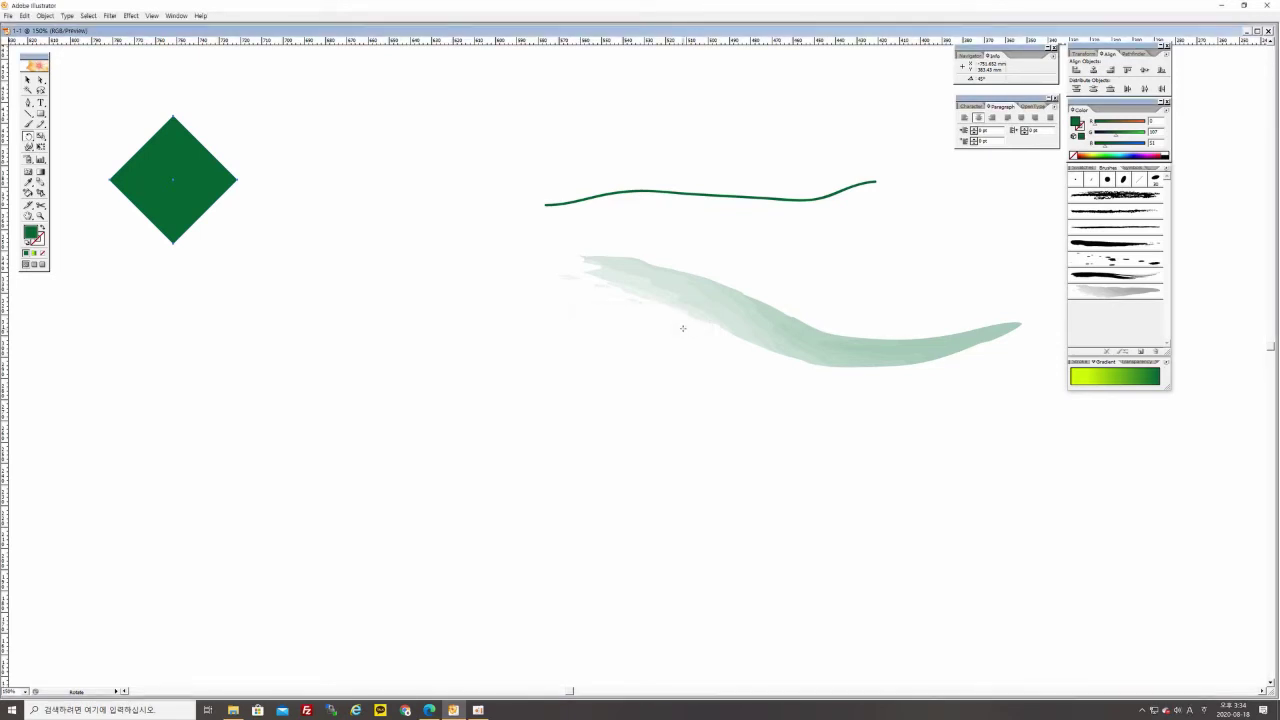
{"action": "key", "text": "ctrl+z"}
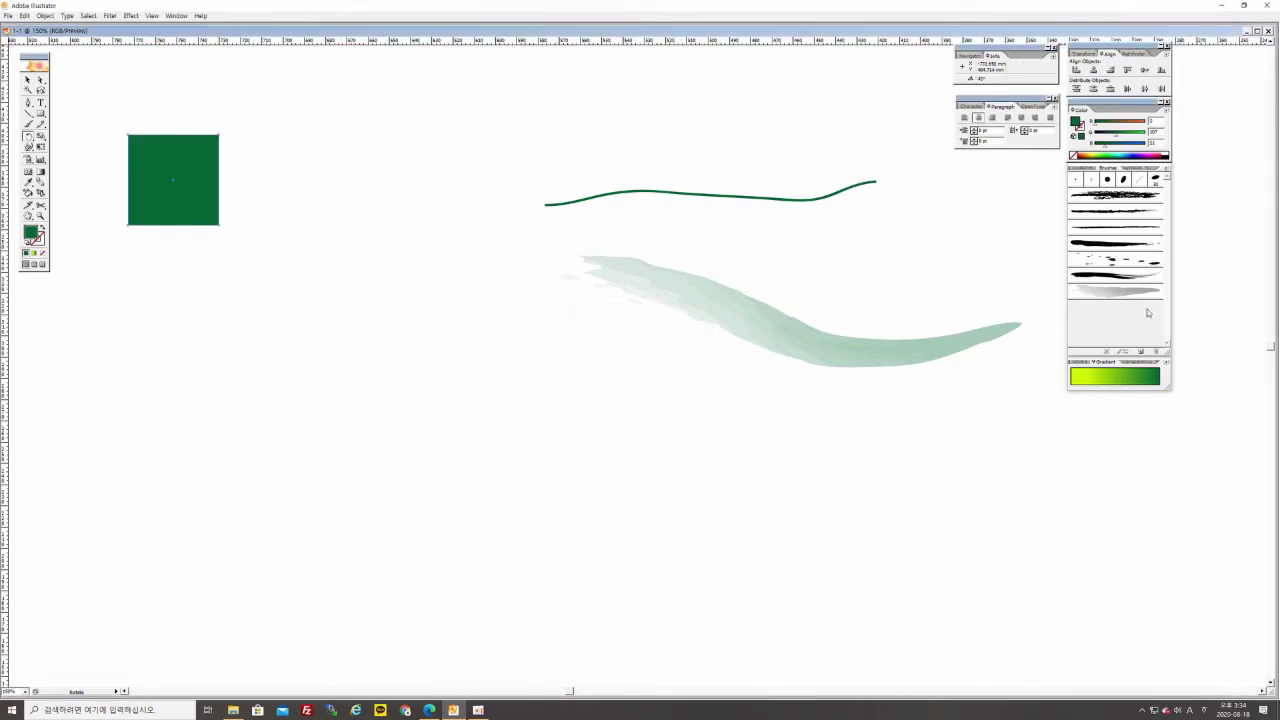
Make a copy of the green square rotated 45° about its centre to form an eight-pointed star, and deselect it
{"action": "double_click", "coordinate": [28, 137]}
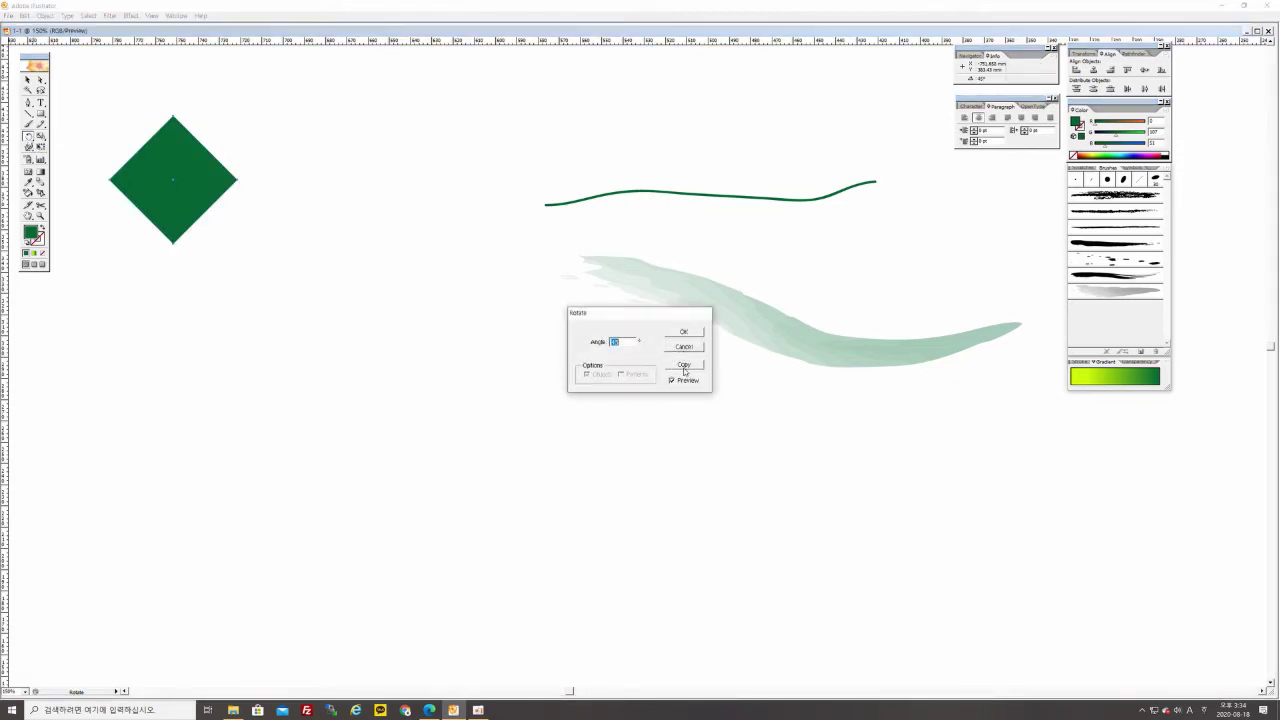
{"action": "left_click", "coordinate": [685, 365]}
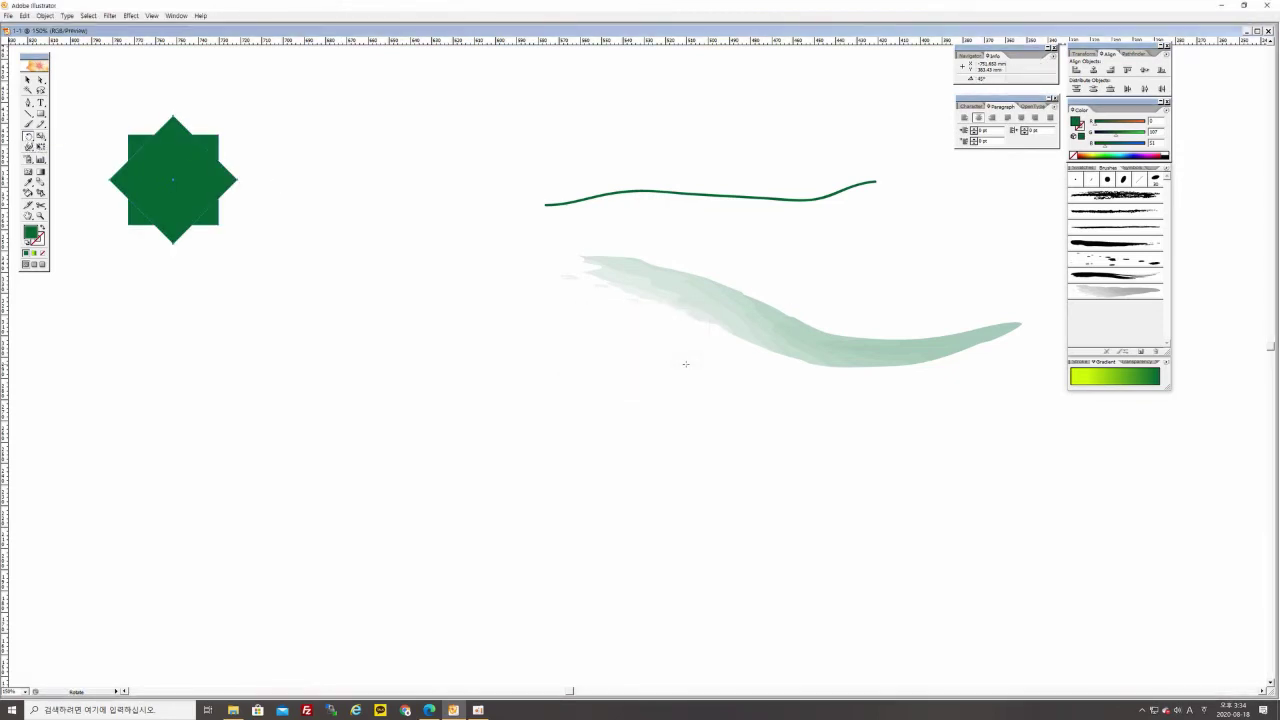
{"action": "left_click", "coordinate": [28, 80]}
{"action": "left_click", "coordinate": [182, 273]}
Duplicate the 45° rotated square horizontally into the empty space right of the star, and deselect it
{"action": "key", "text": "ctrl+equal"}
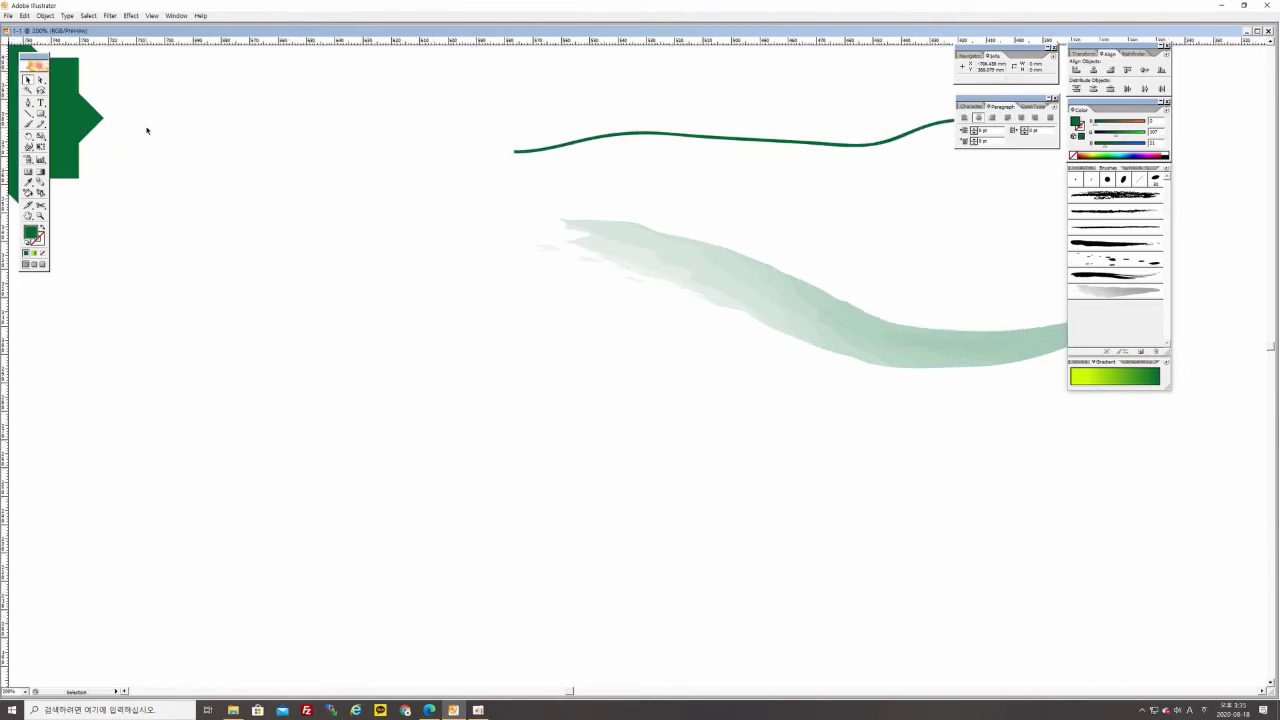
{"action": "left_click_drag", "start_coordinate": [154, 131], "coordinate": [538, 360]}
{"action": "key", "text": "ctrl+equal"}
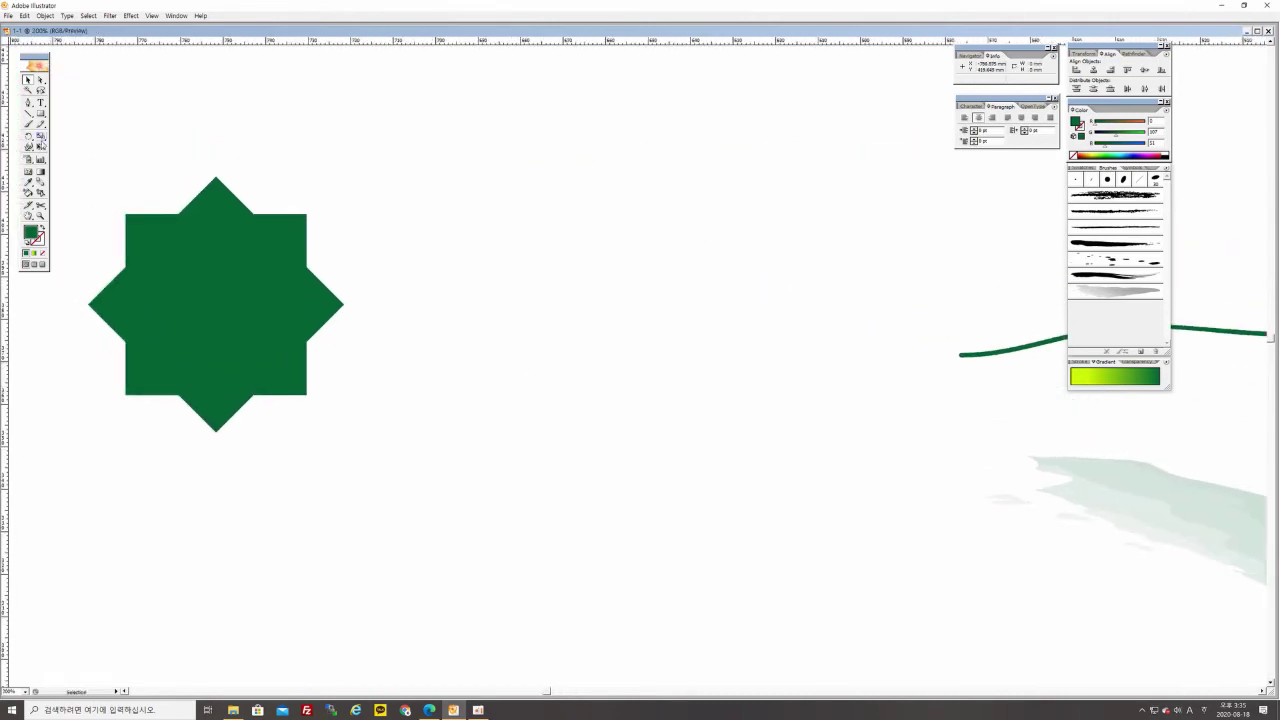
{"action": "left_click", "coordinate": [227, 279]}
{"action": "left_click", "coordinate": [291, 236]}
{"action": "left_click_drag", "start_coordinate": [273, 237], "coordinate": [653, 228]}
{"action": "left_click", "coordinate": [703, 200]}
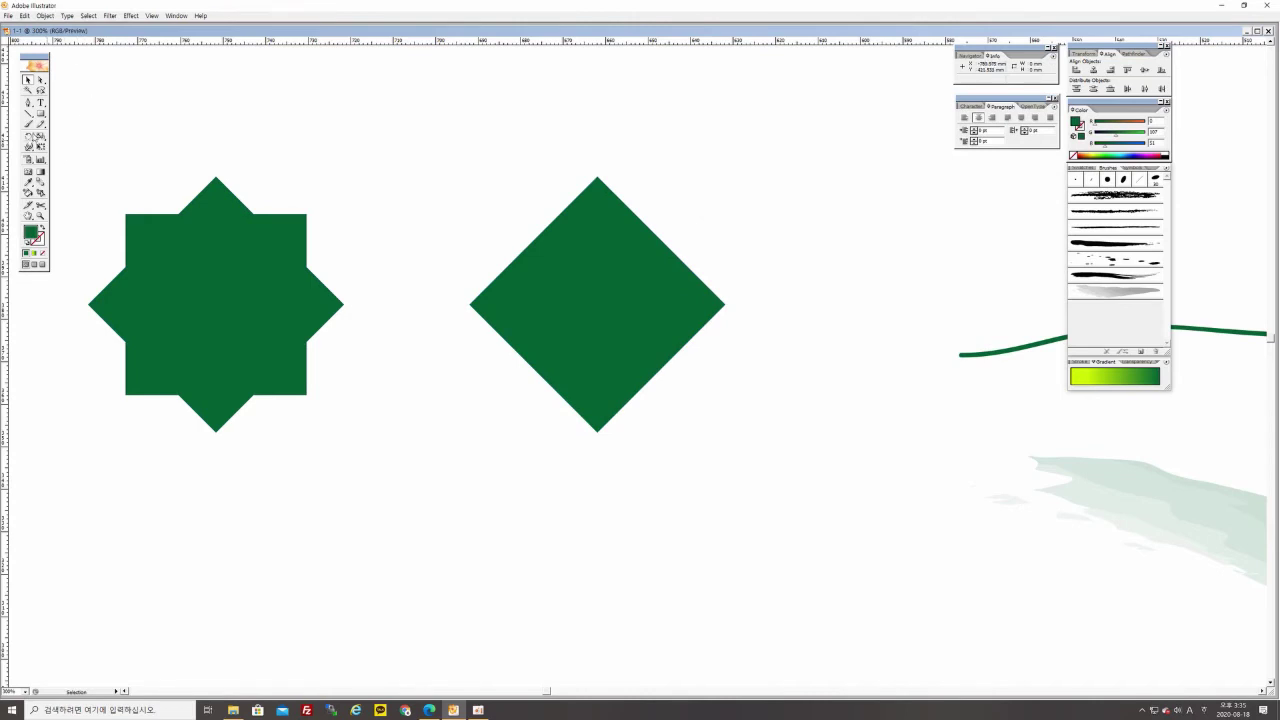
Open the Scale options for the separate diamond, move the dialog clear of it, and compare the 40% uniform preview with the original
{"action": "left_click", "coordinate": [41, 136]}
{"action": "key", "text": "v"}
{"action": "left_click", "coordinate": [586, 294]}
{"action": "double_click", "coordinate": [40, 137]}
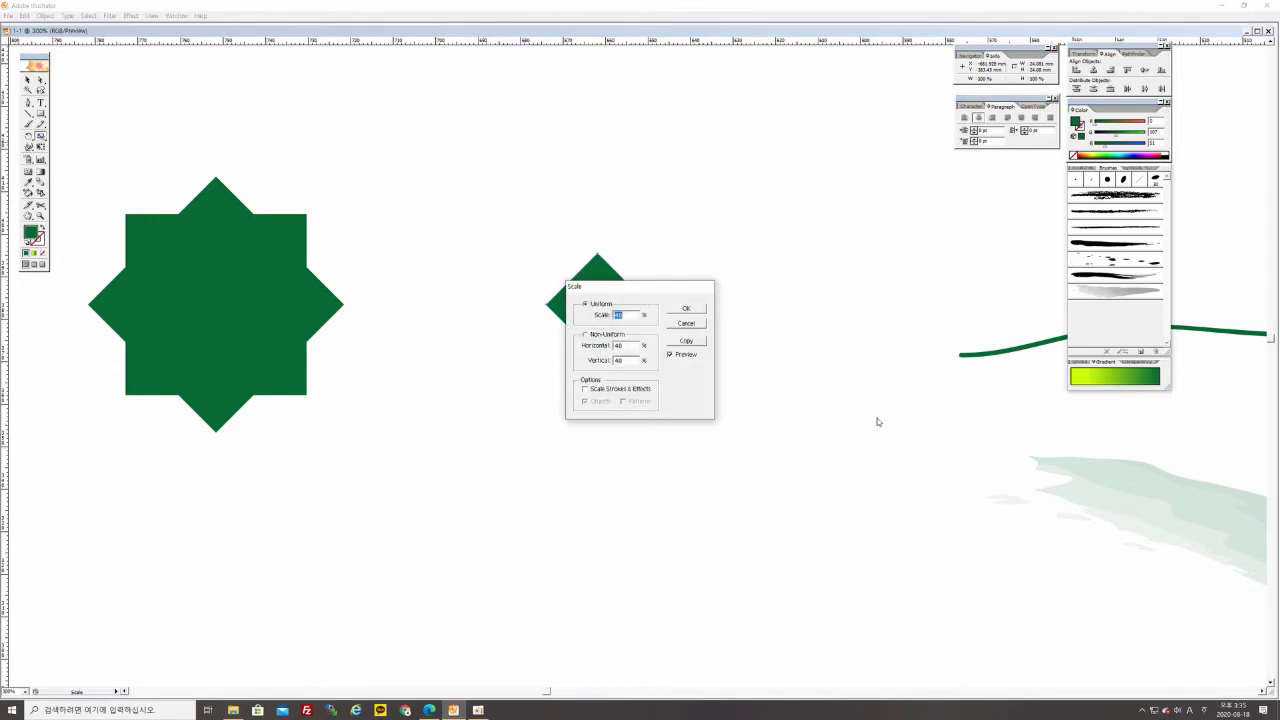
{"action": "left_click_drag", "start_coordinate": [596, 294], "coordinate": [761, 217]}
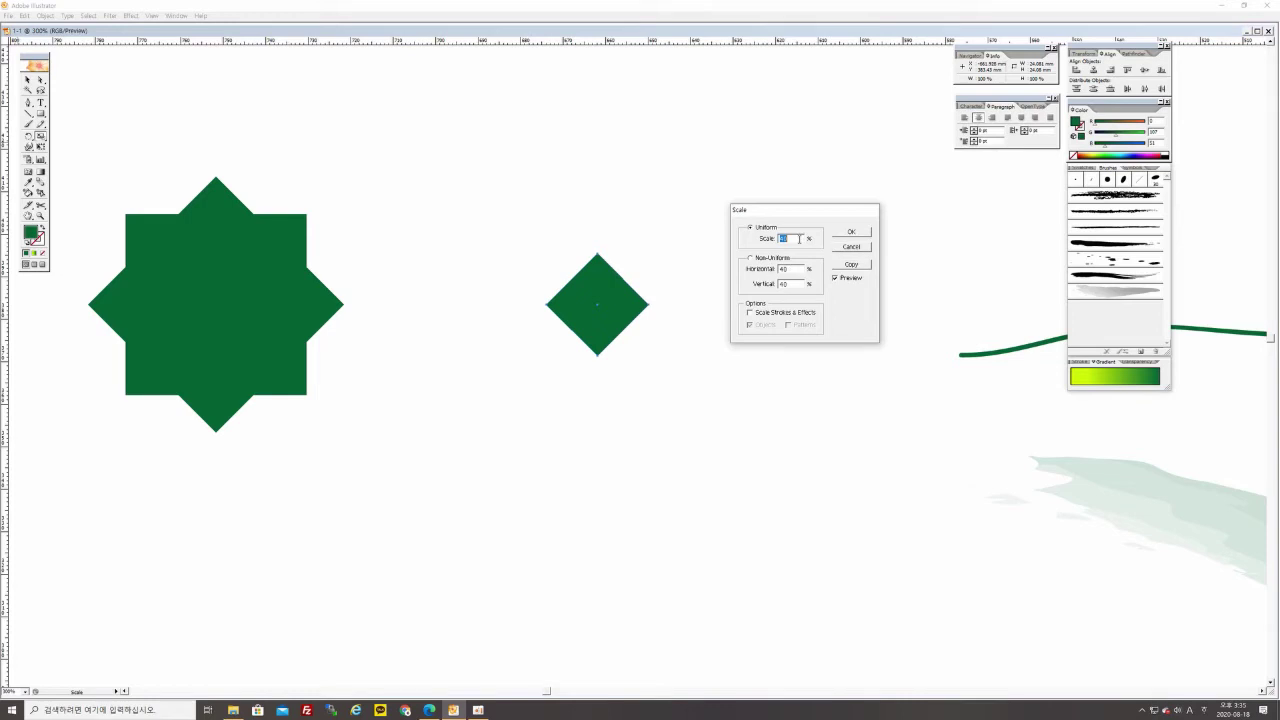
{"action": "left_click", "coordinate": [834, 277]}
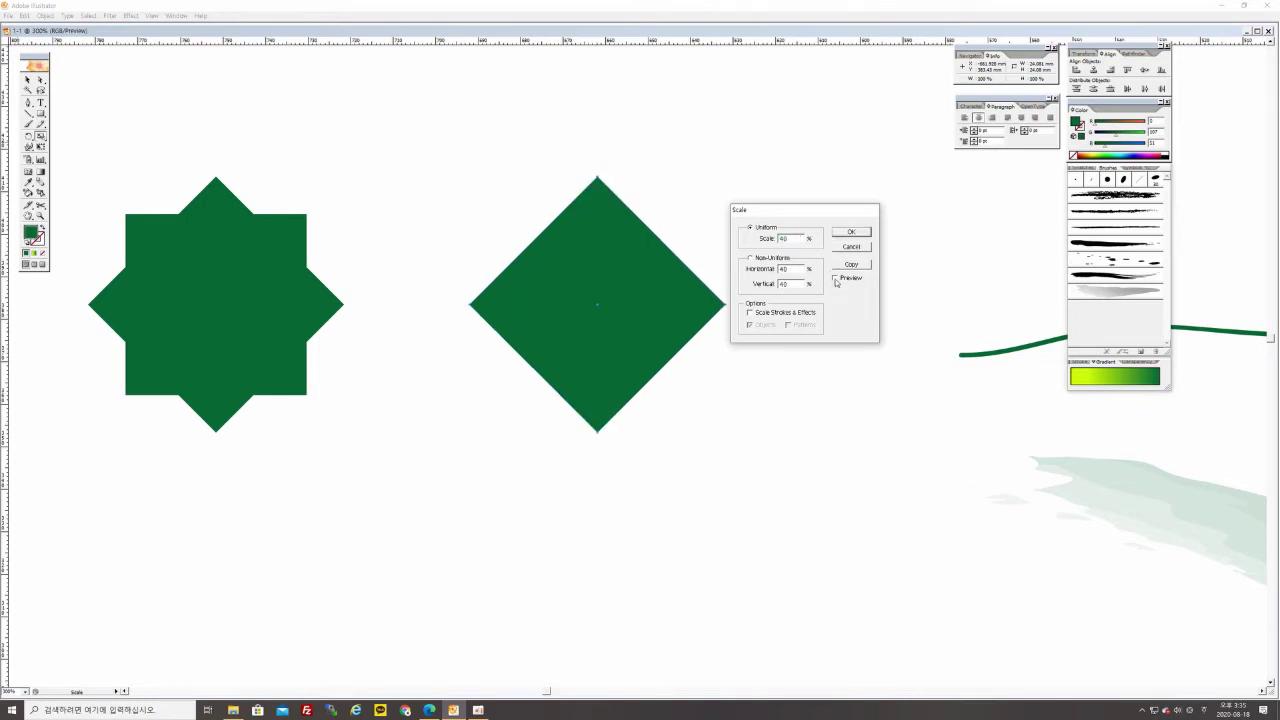
{"action": "left_click", "coordinate": [835, 278]}
{"action": "left_click", "coordinate": [835, 278]}
Set the uniform scale to 70% and create a scaled copy inside the diamond
{"action": "left_click_drag", "start_coordinate": [793, 238], "coordinate": [754, 240]}
{"action": "type", "text": "70"}
{"action": "left_click", "coordinate": [835, 279]}
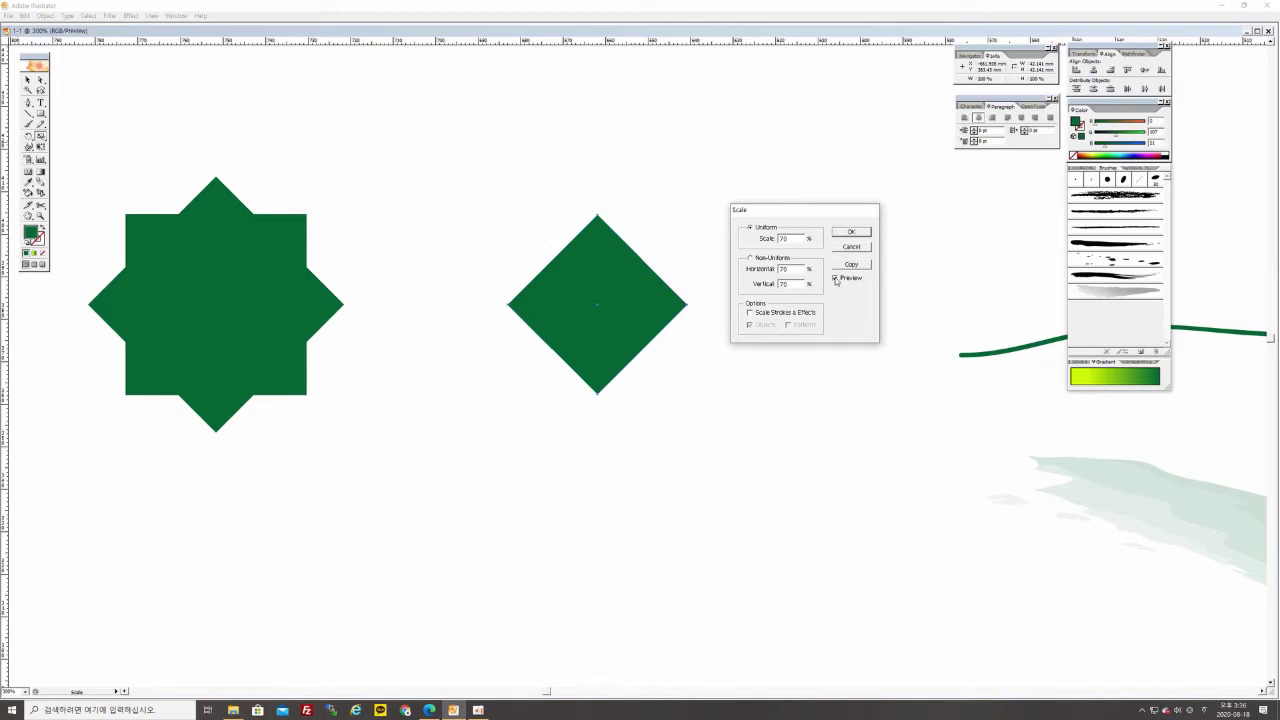
{"action": "left_click", "coordinate": [835, 279]}
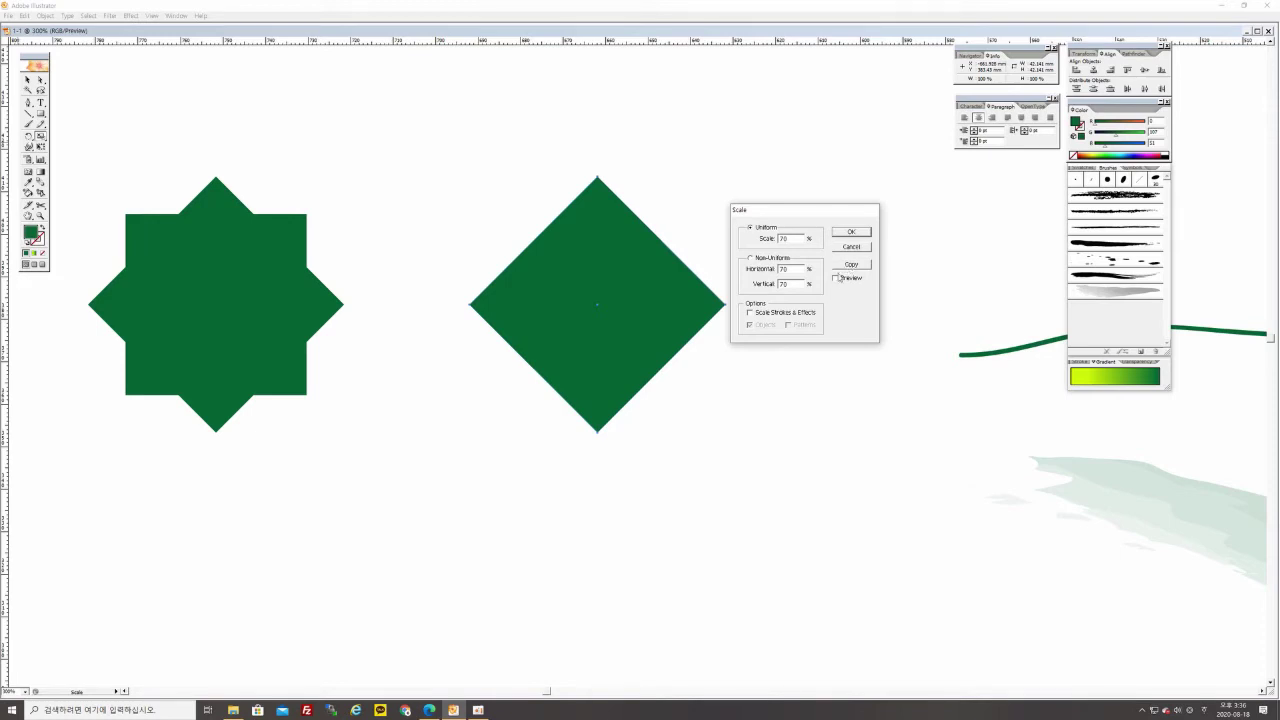
{"action": "left_click", "coordinate": [848, 265]}
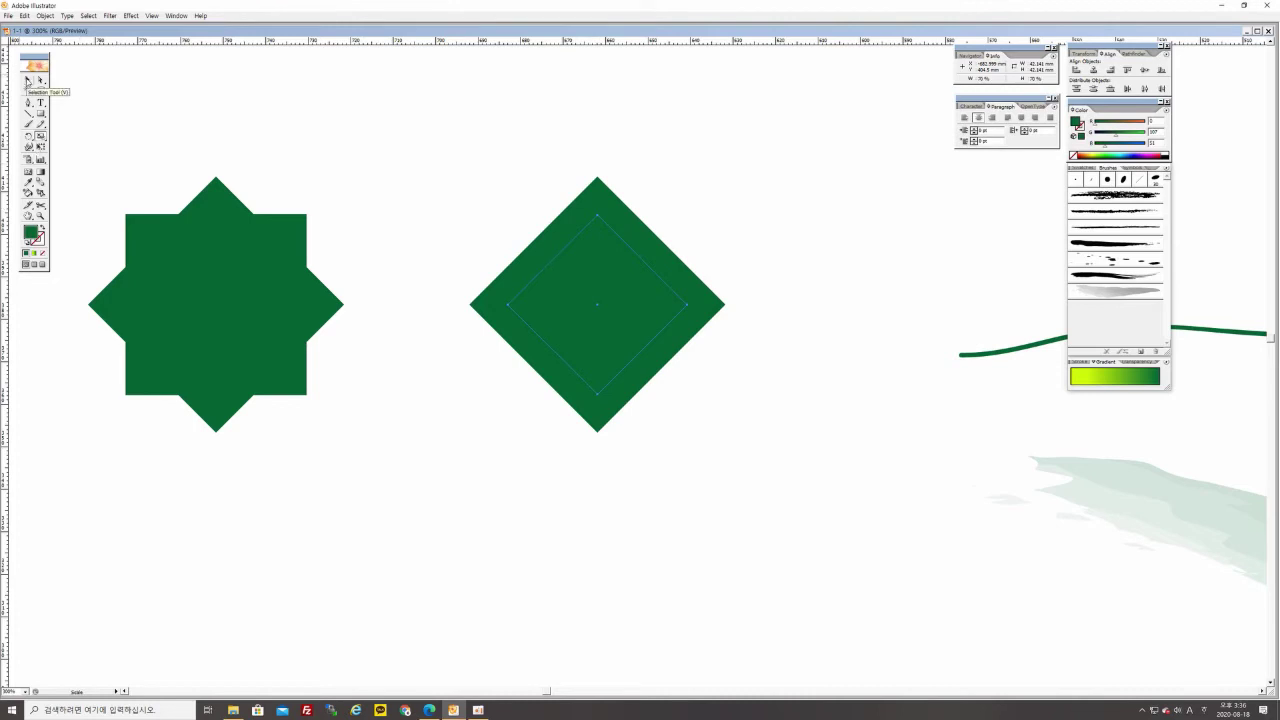
Fill the inner diamond with bright green (1CE577) using the Color Picker
{"action": "double_click", "coordinate": [31, 233]}
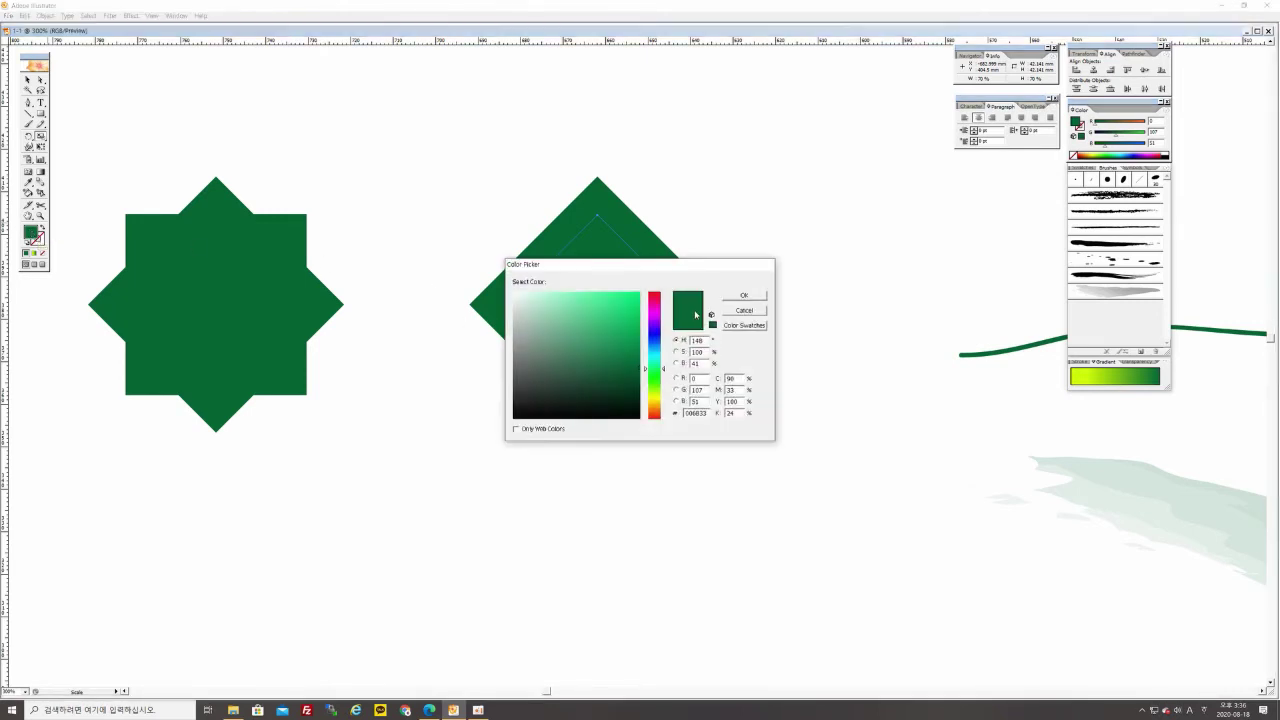
{"action": "left_click", "coordinate": [624, 304]}
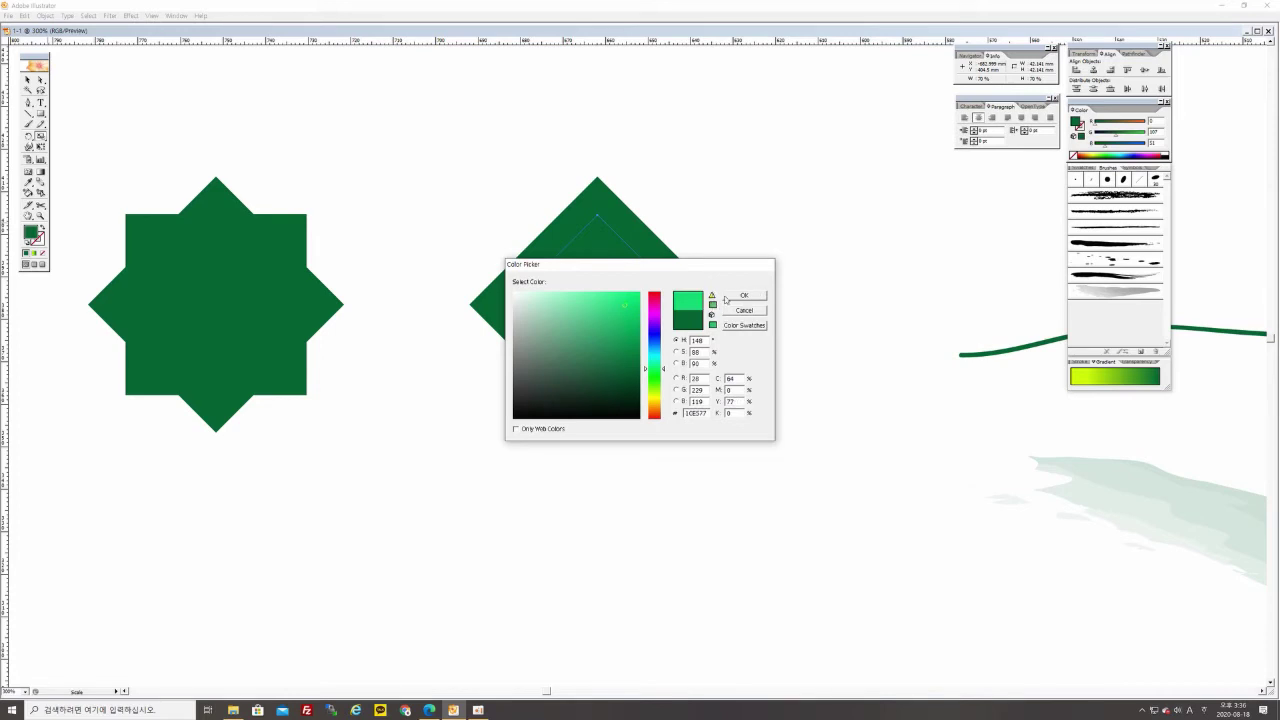
{"action": "left_click", "coordinate": [732, 296]}
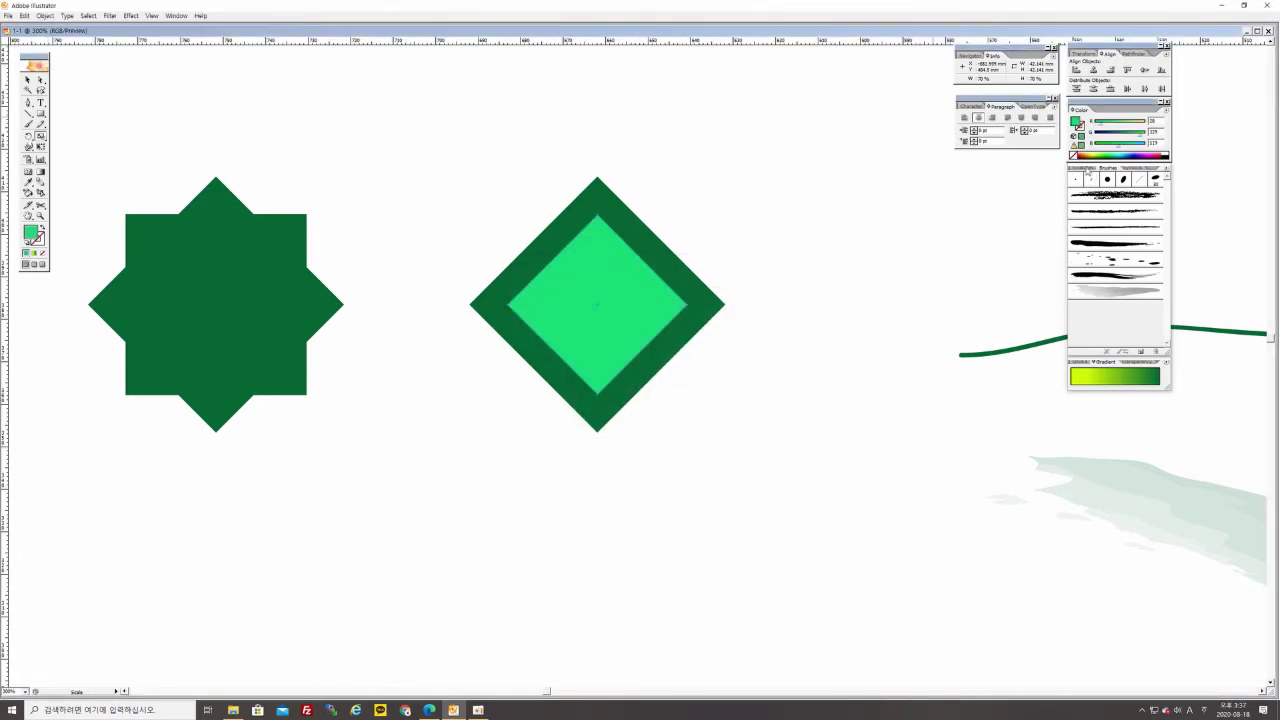
Fill the inner diamond with the yellow swatch and deselect it
{"action": "left_click", "coordinate": [1084, 168]}
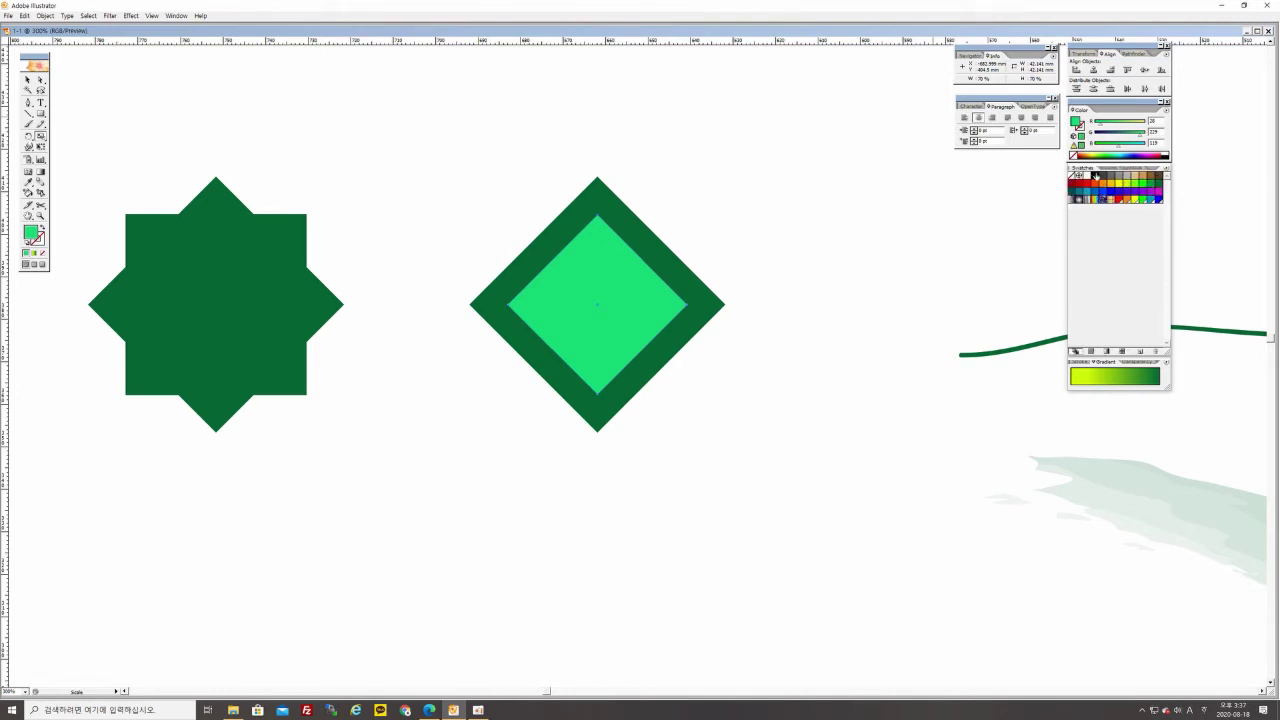
{"action": "left_click", "coordinate": [1120, 185]}
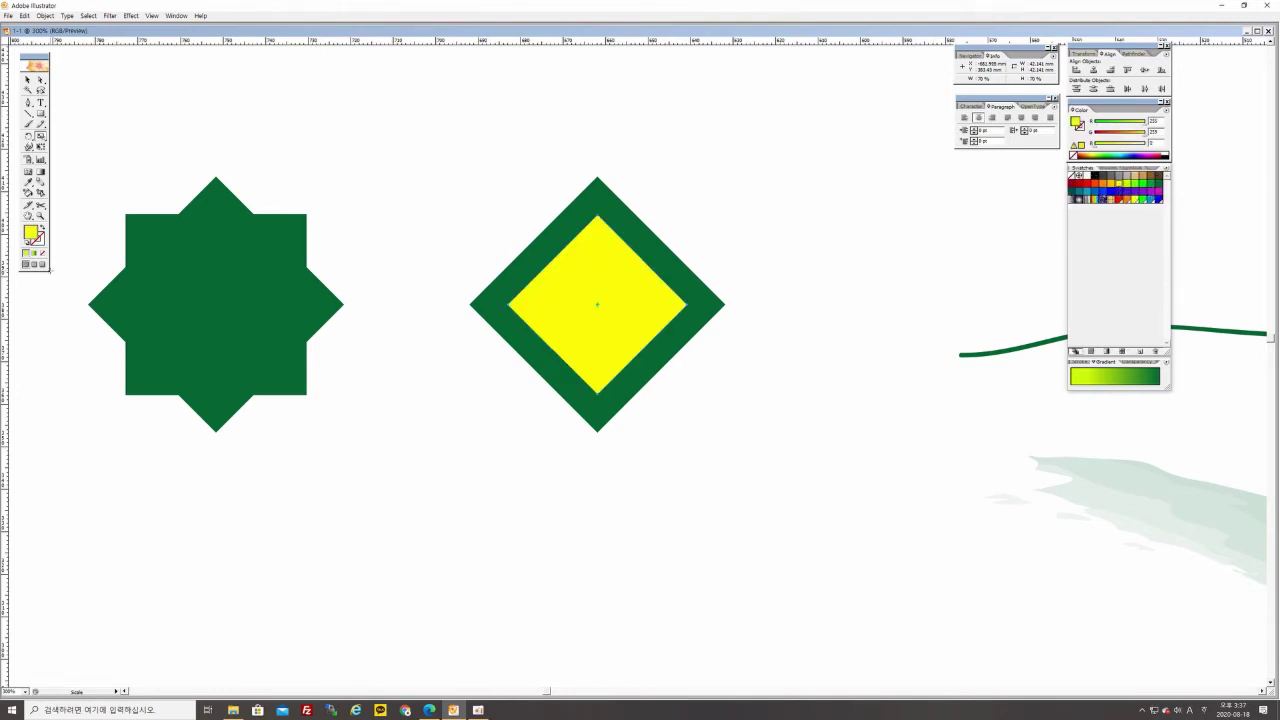
{"action": "key", "text": "v"}
{"action": "left_click", "coordinate": [481, 158]}
Delete both the thin green curve and the watercolor brush stroke right of the diamond
{"action": "scroll", "coordinate": [777, 351], "scroll_direction": "right", "scroll_amount": 10}
{"action": "key", "text": "ctrl+minus"}
{"action": "key", "text": "ctrl+minus"}
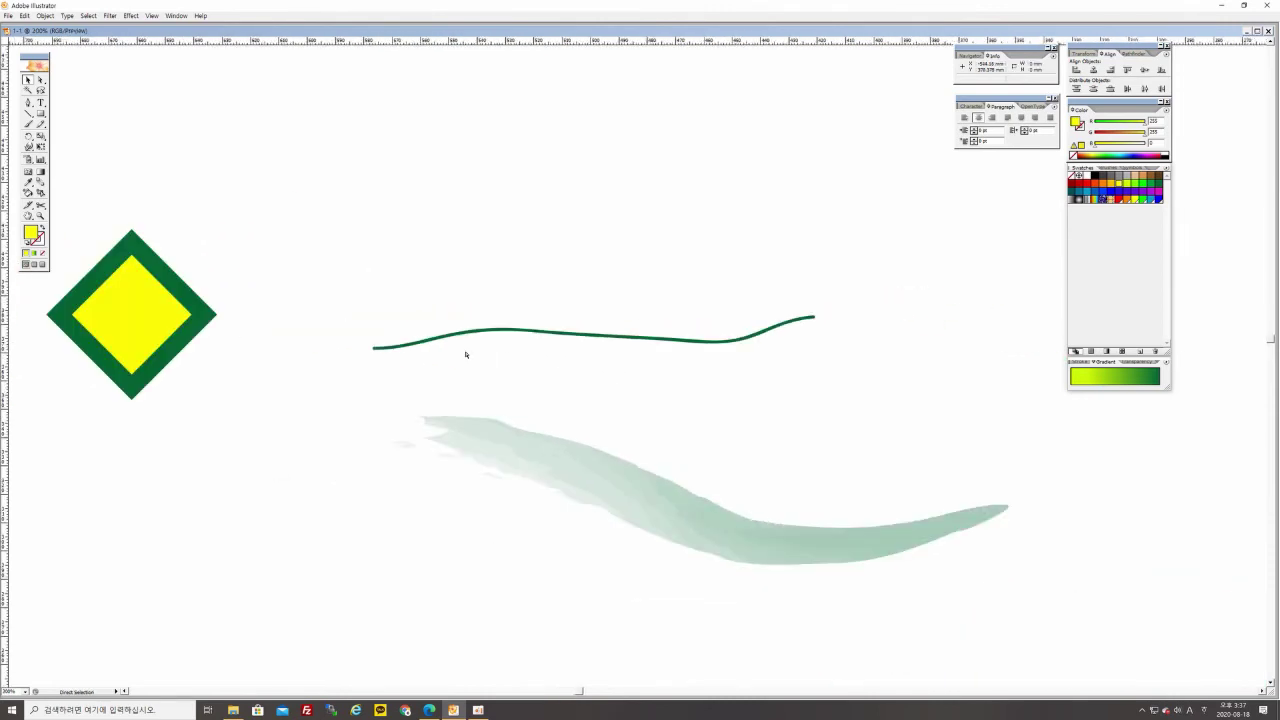
{"action": "left_click_drag", "start_coordinate": [820, 576], "coordinate": [820, 576]}
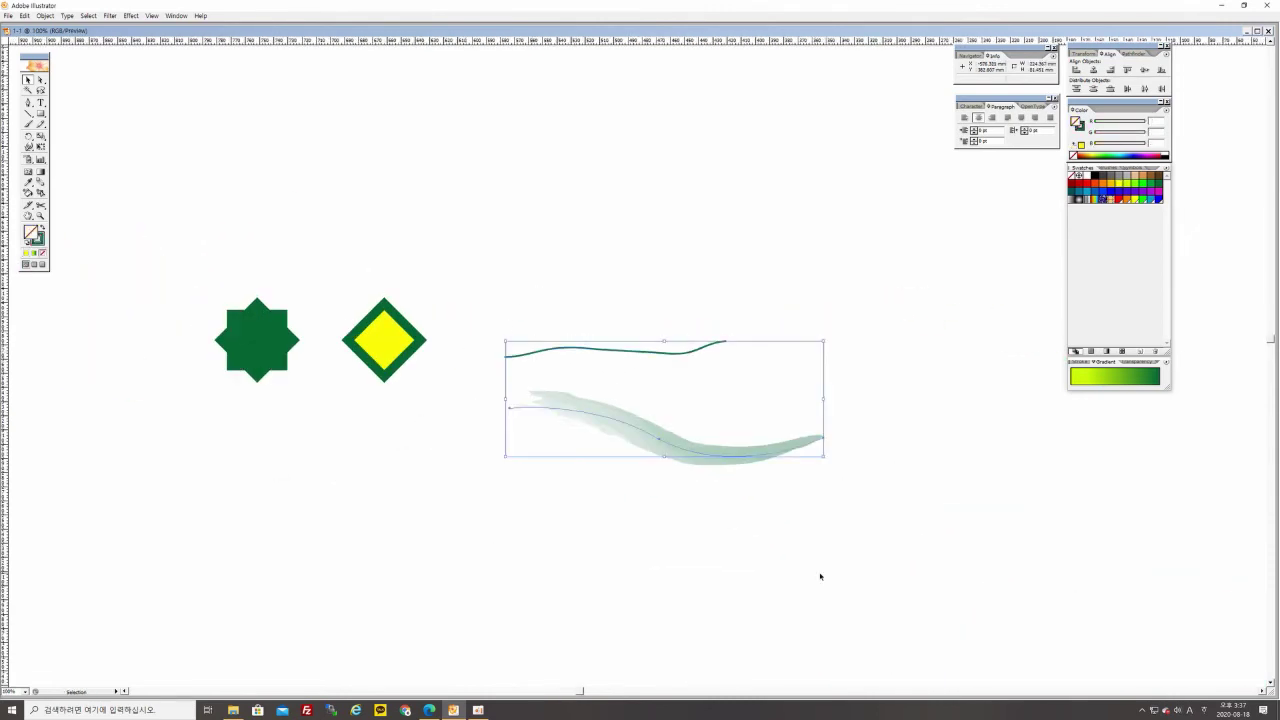
{"action": "key", "text": "Delete"}
Show the Pathfinder panel, float its group below the Info panel, and place the Paragraph panel group above the Color panel
{"action": "left_click_drag", "start_coordinate": [837, 423], "coordinate": [654, 400]}
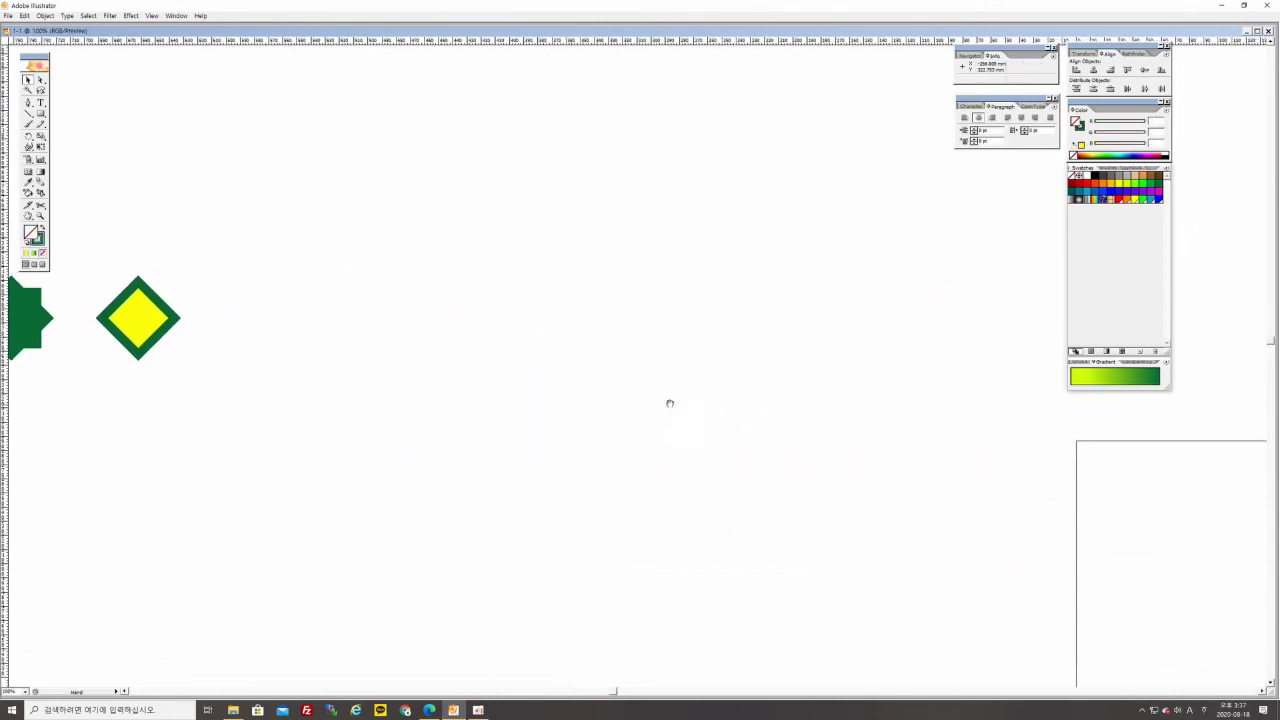
{"action": "key", "text": "ctrl+plus"}
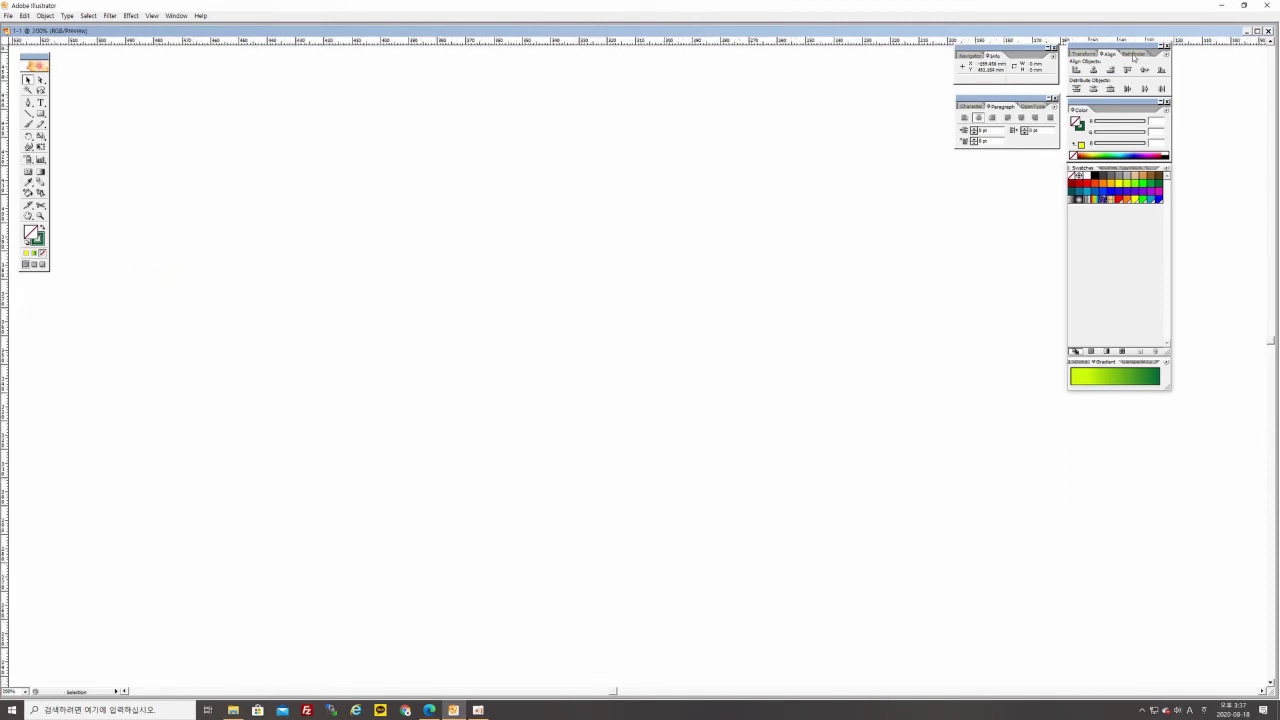
{"action": "left_click", "coordinate": [1137, 53]}
{"action": "left_click_drag", "start_coordinate": [1138, 53], "coordinate": [805, 95]}
{"action": "left_click_drag", "start_coordinate": [1020, 98], "coordinate": [1134, 44]}
{"action": "left_click_drag", "start_coordinate": [815, 97], "coordinate": [1012, 113]}
{"action": "scroll", "coordinate": [374, 257], "scroll_direction": "left", "scroll_amount": 5}
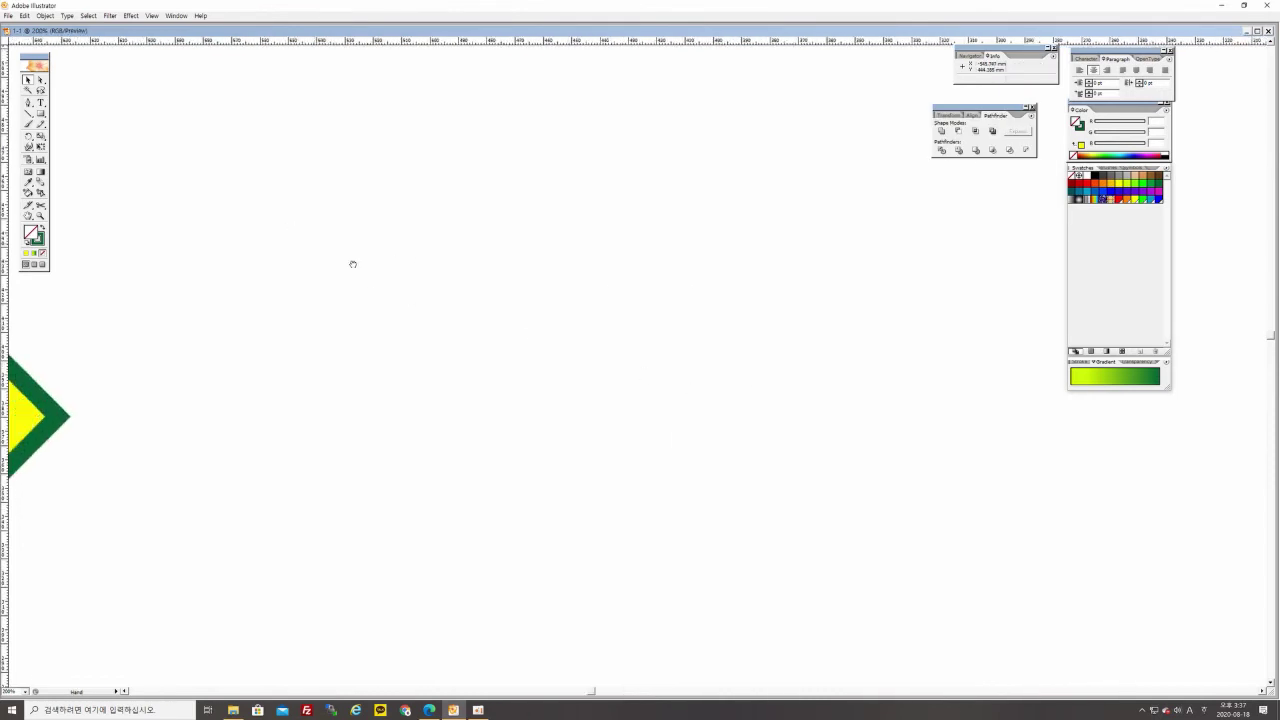
{"action": "scroll", "coordinate": [351, 263], "scroll_direction": "up", "scroll_amount": 2}
{"action": "key", "text": "ctrl+minus"}
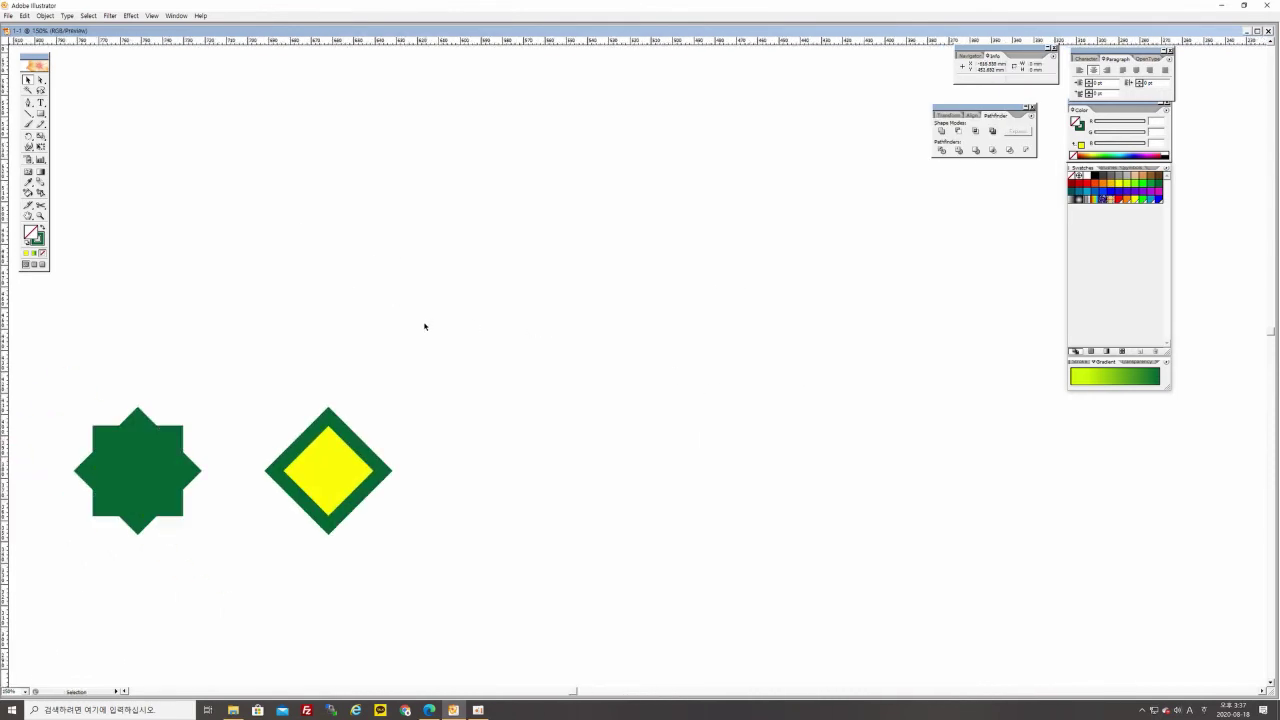
Examine the overlapping green squares of the star at 300% magnification, selecting the rotated square on its own
{"action": "left_click_drag", "start_coordinate": [366, 502], "coordinate": [586, 320]}
{"action": "left_click_drag", "start_coordinate": [274, 180], "coordinate": [660, 352]}
{"action": "left_click_drag", "start_coordinate": [562, 292], "coordinate": [559, 230]}
{"action": "left_click", "coordinate": [748, 371]}
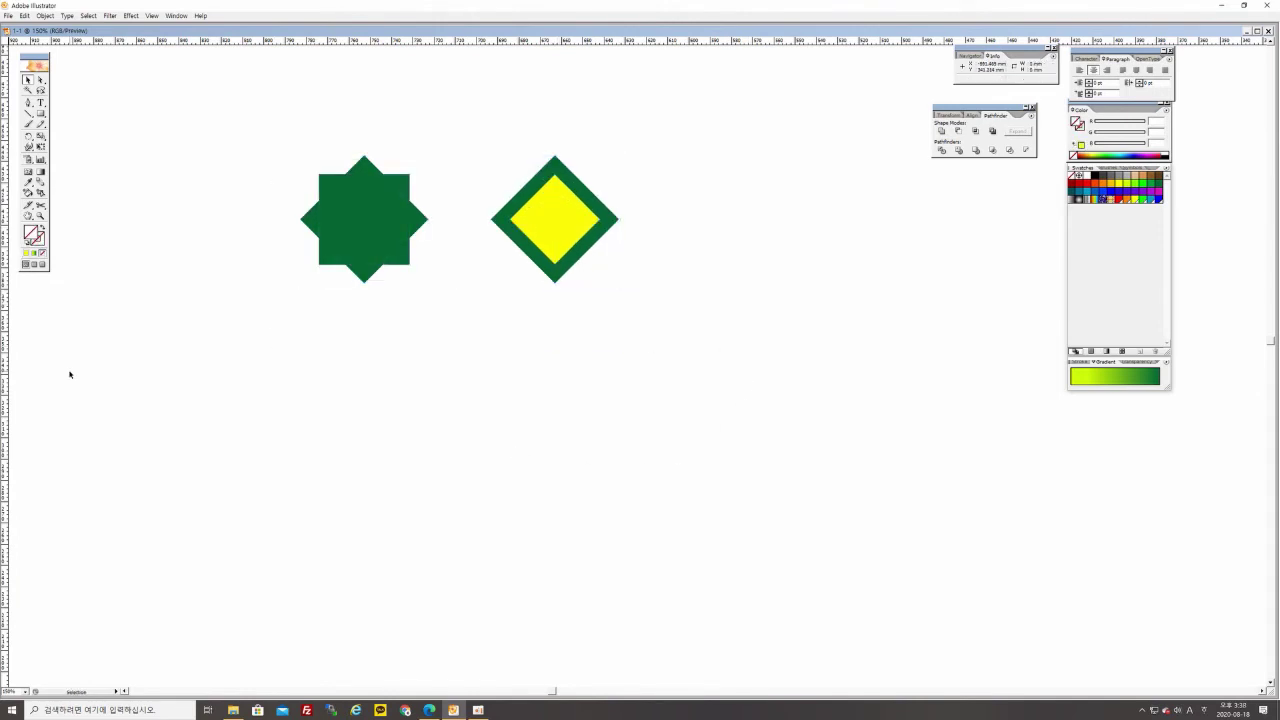
{"action": "key", "text": "ctrl+plus"}
{"action": "key", "text": "ctrl+plus"}
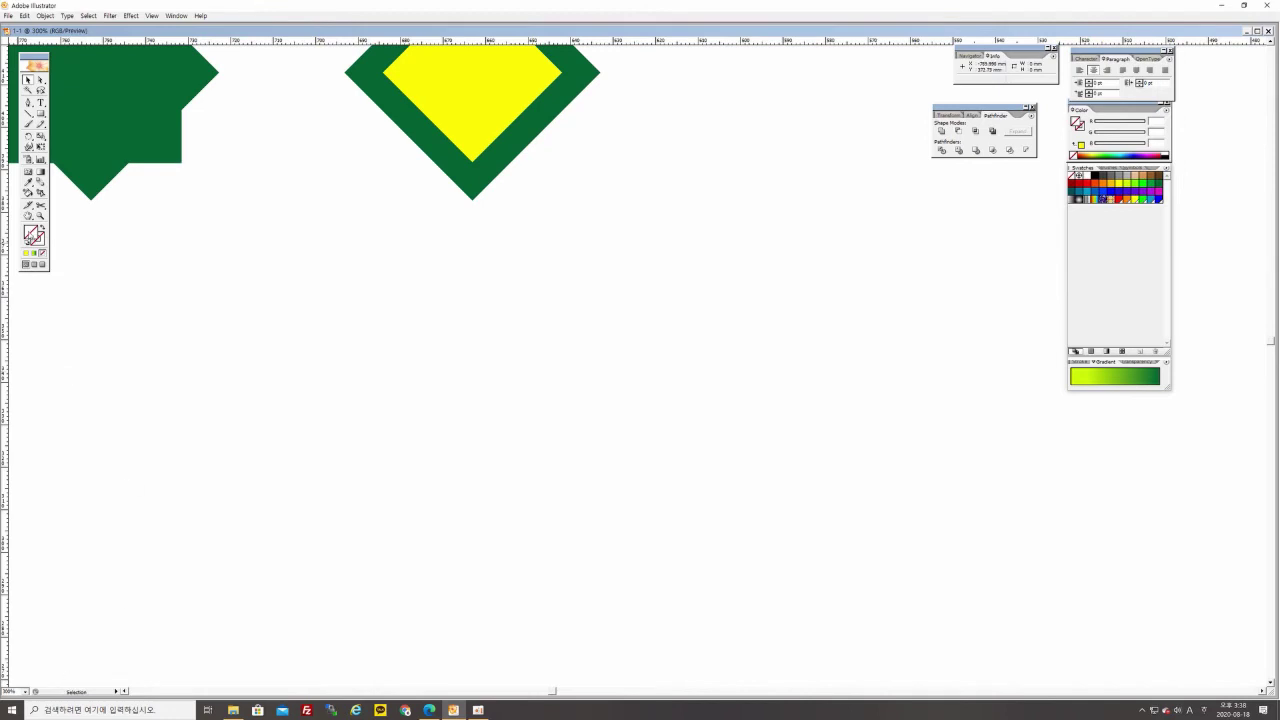
{"action": "left_click_drag", "start_coordinate": [223, 171], "coordinate": [421, 333]}
{"action": "left_click_drag", "start_coordinate": [435, 372], "coordinate": [423, 364]}
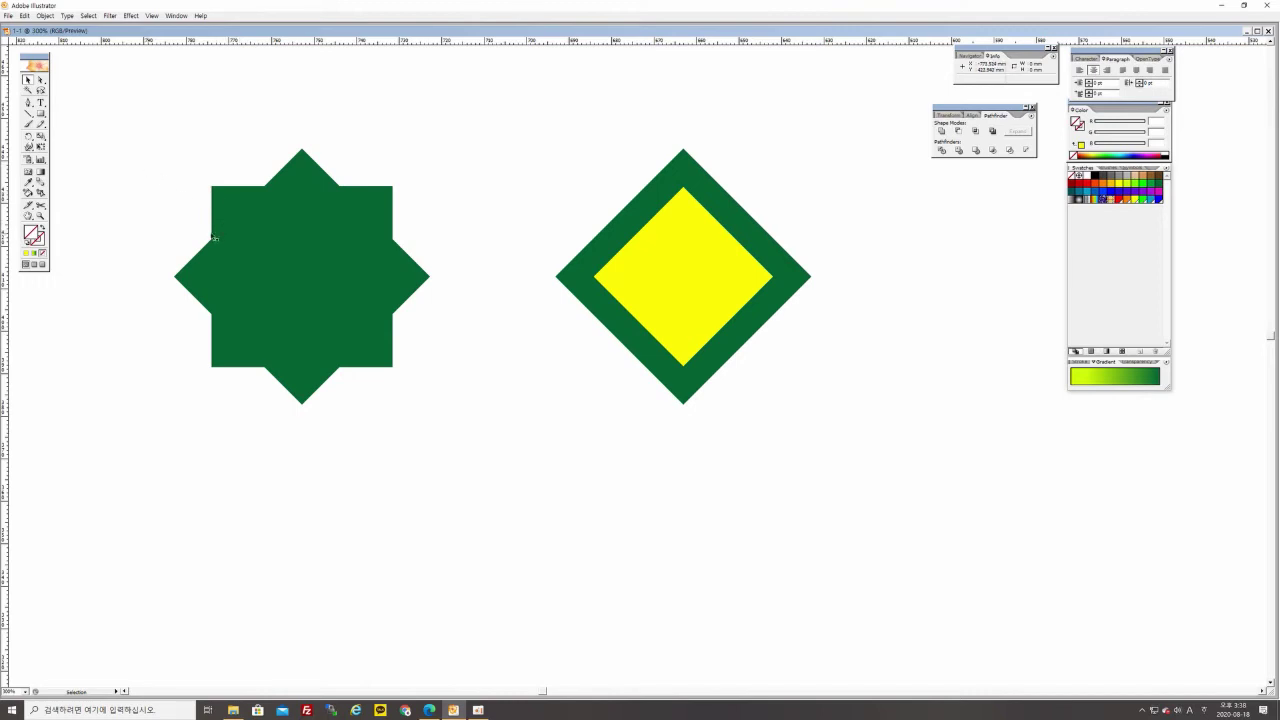
{"action": "left_click", "coordinate": [197, 289]}
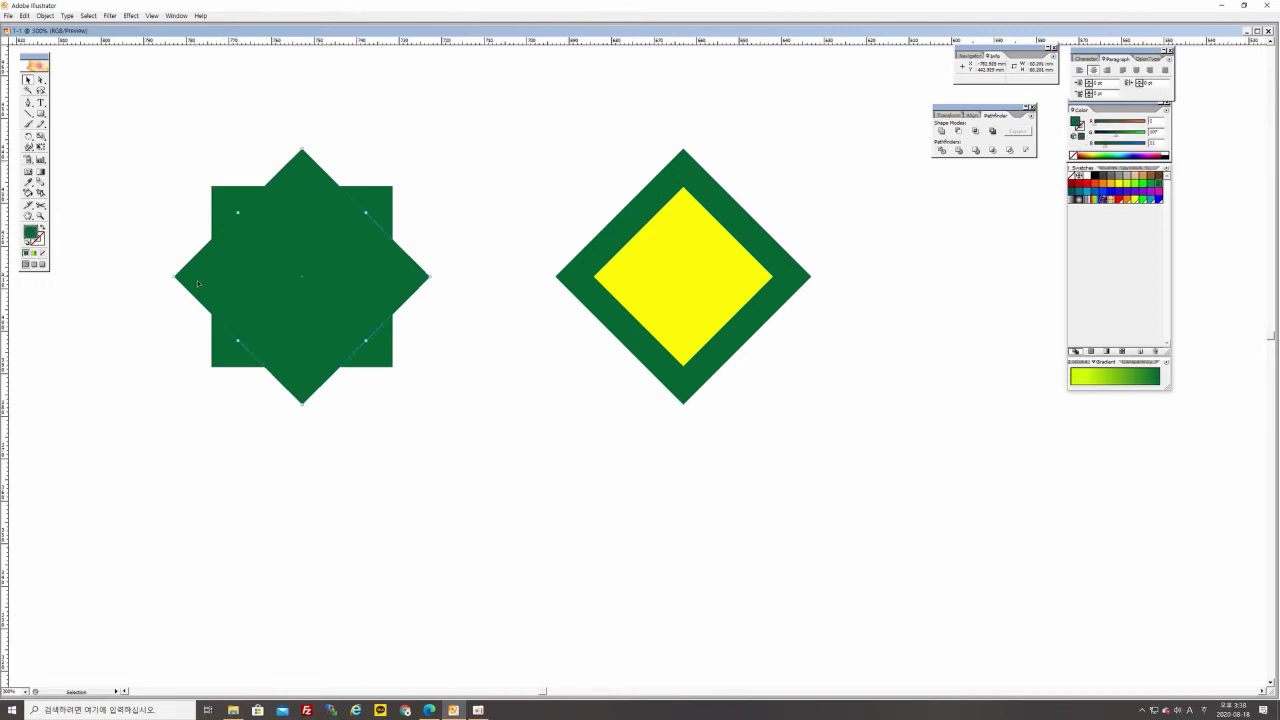
{"action": "left_click", "coordinate": [183, 126]}
{"action": "left_click", "coordinate": [260, 223]}
{"action": "left_click", "coordinate": [153, 155]}
Shift both overlapping green squares together very slightly up and to the right, and deselect them
{"action": "left_click_drag", "start_coordinate": [162, 141], "coordinate": [461, 410]}
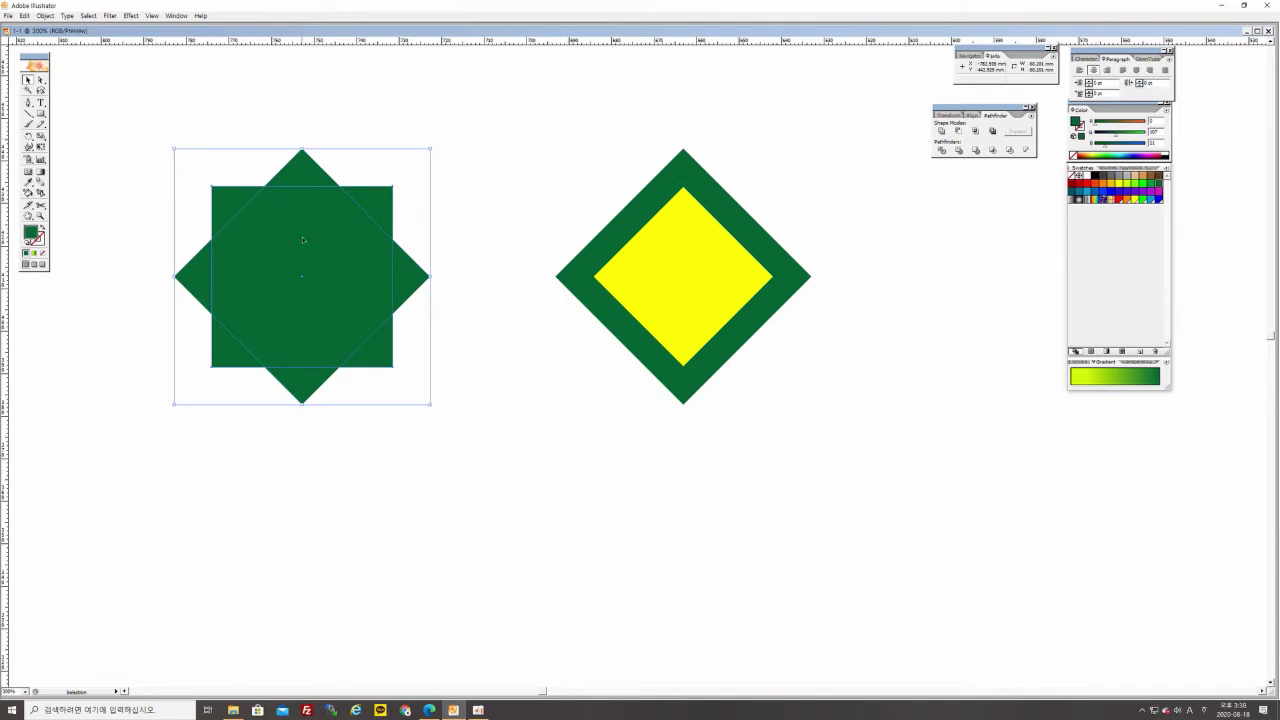
{"action": "mouse_move", "coordinate": [298, 254]}
{"action": "left_mouse_down"}
{"action": "mouse_move", "coordinate": [298, 210]}
{"action": "mouse_move", "coordinate": [301, 251]}
{"action": "left_mouse_up"}
{"action": "left_click", "coordinate": [439, 194]}
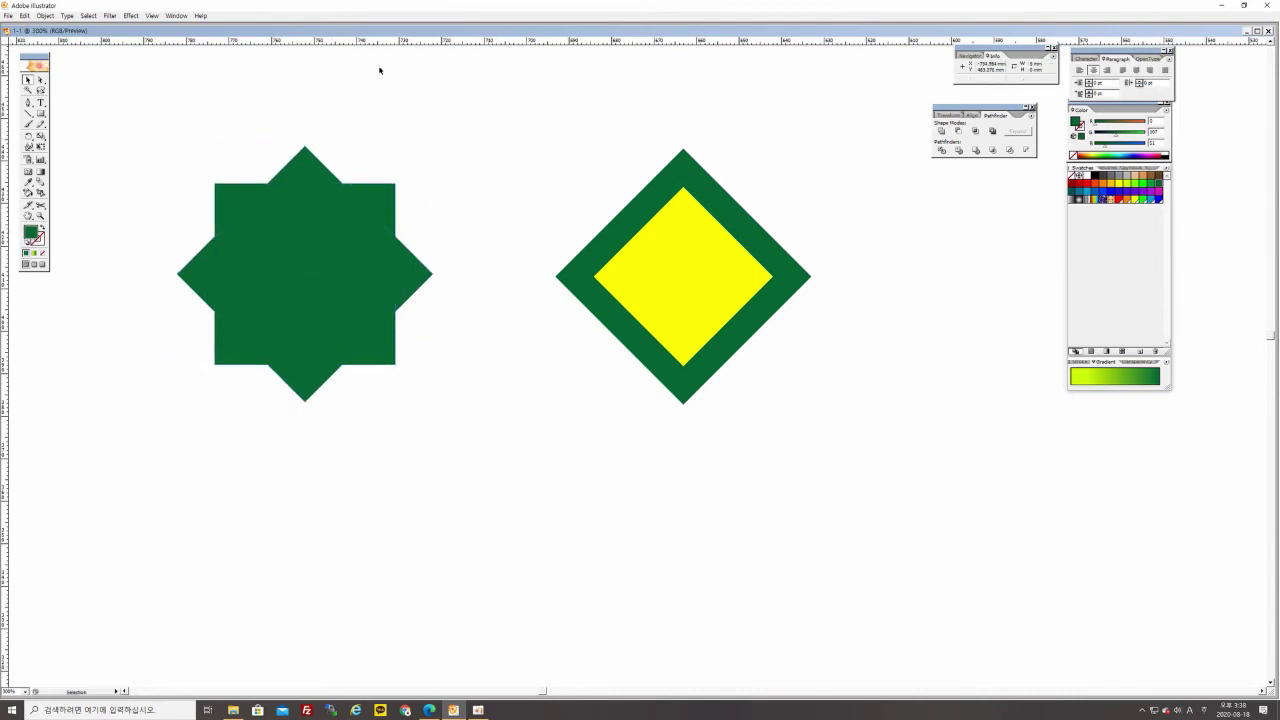
Combine the two overlapping green squares with Pathfinder's Add to shape area mode and deselect the result
{"action": "left_click", "coordinate": [270, 210]}
{"action": "left_click_drag", "start_coordinate": [115, 103], "coordinate": [445, 436]}
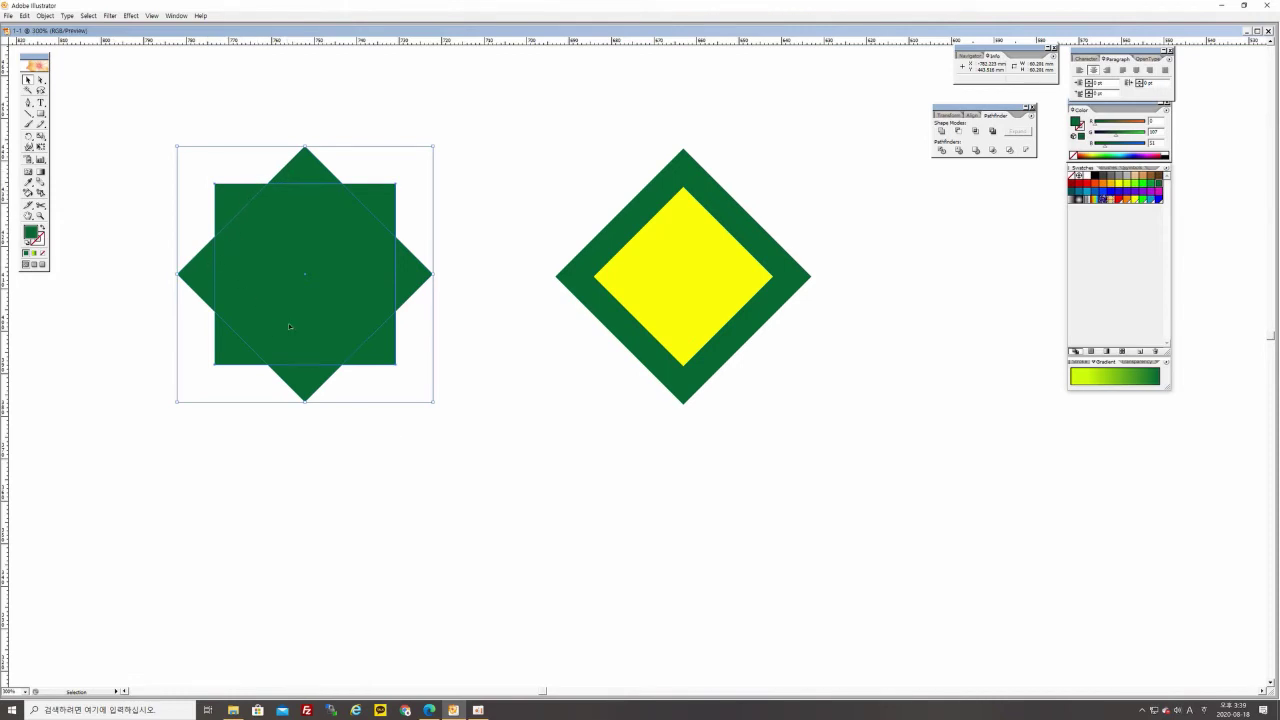
{"action": "left_click", "coordinate": [110, 132]}
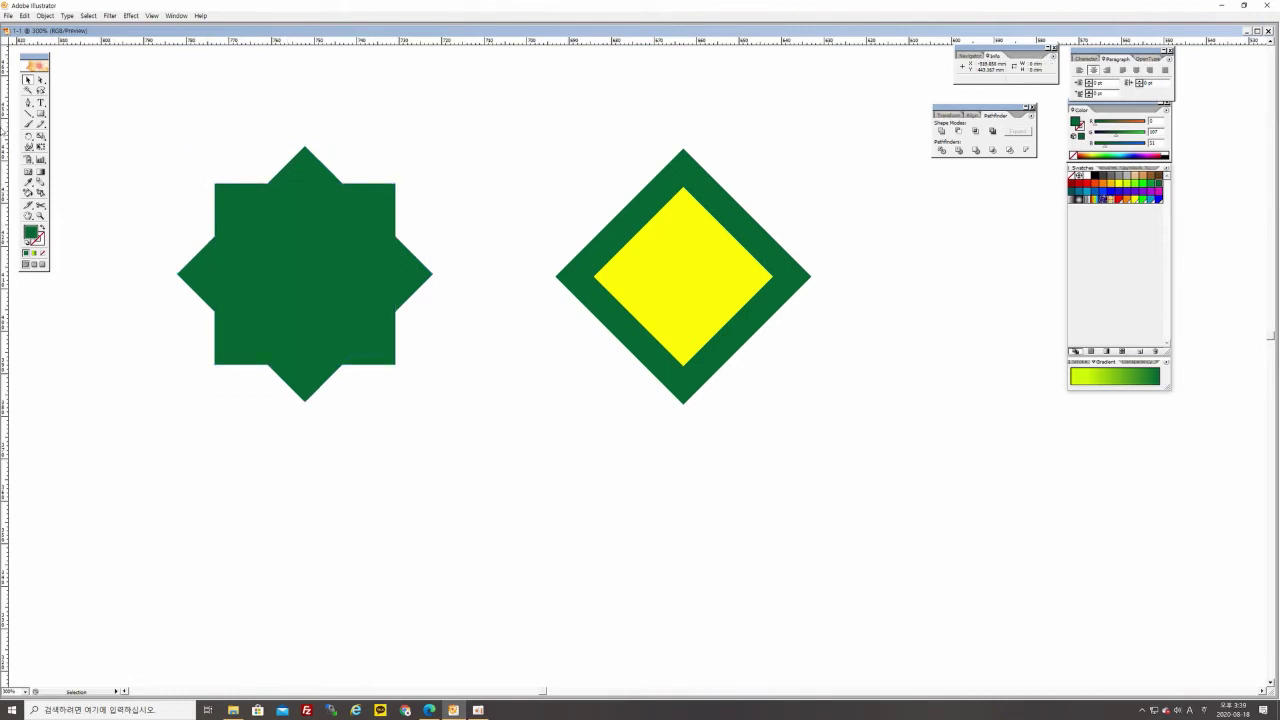
{"action": "left_click", "coordinate": [306, 188]}
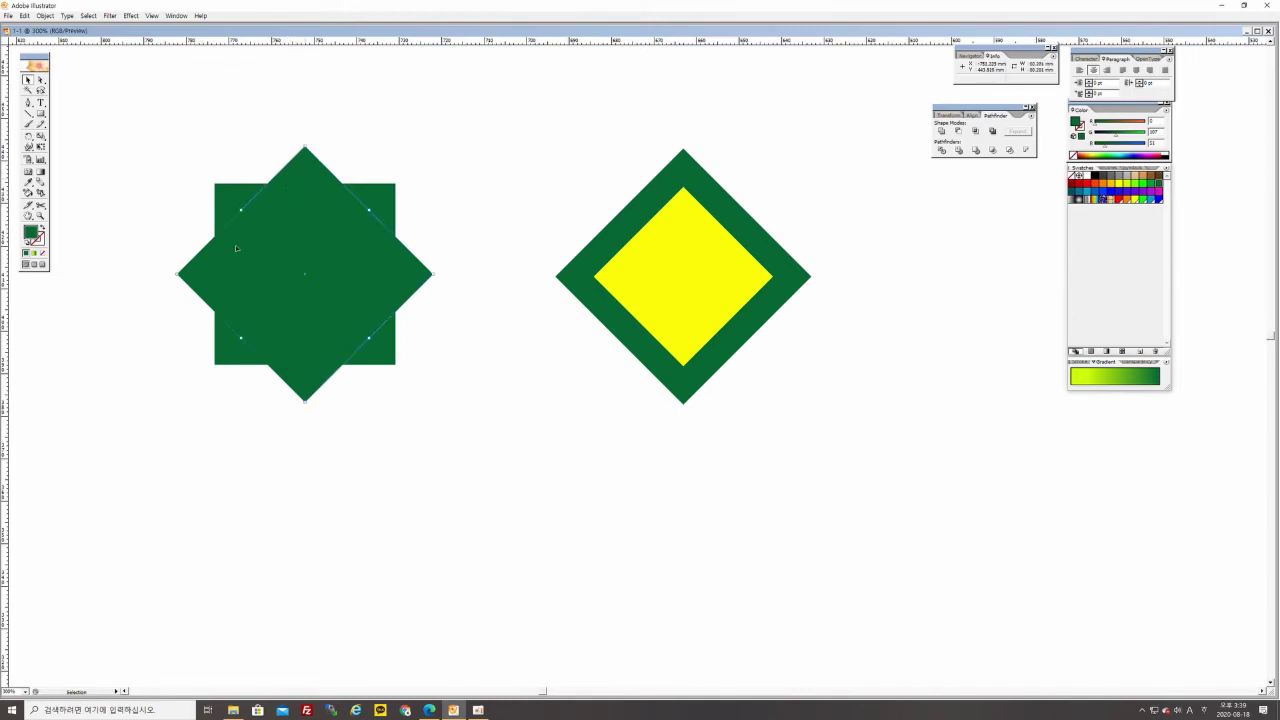
{"action": "left_click", "coordinate": [451, 411]}
{"action": "left_click_drag", "start_coordinate": [166, 150], "coordinate": [302, 282]}
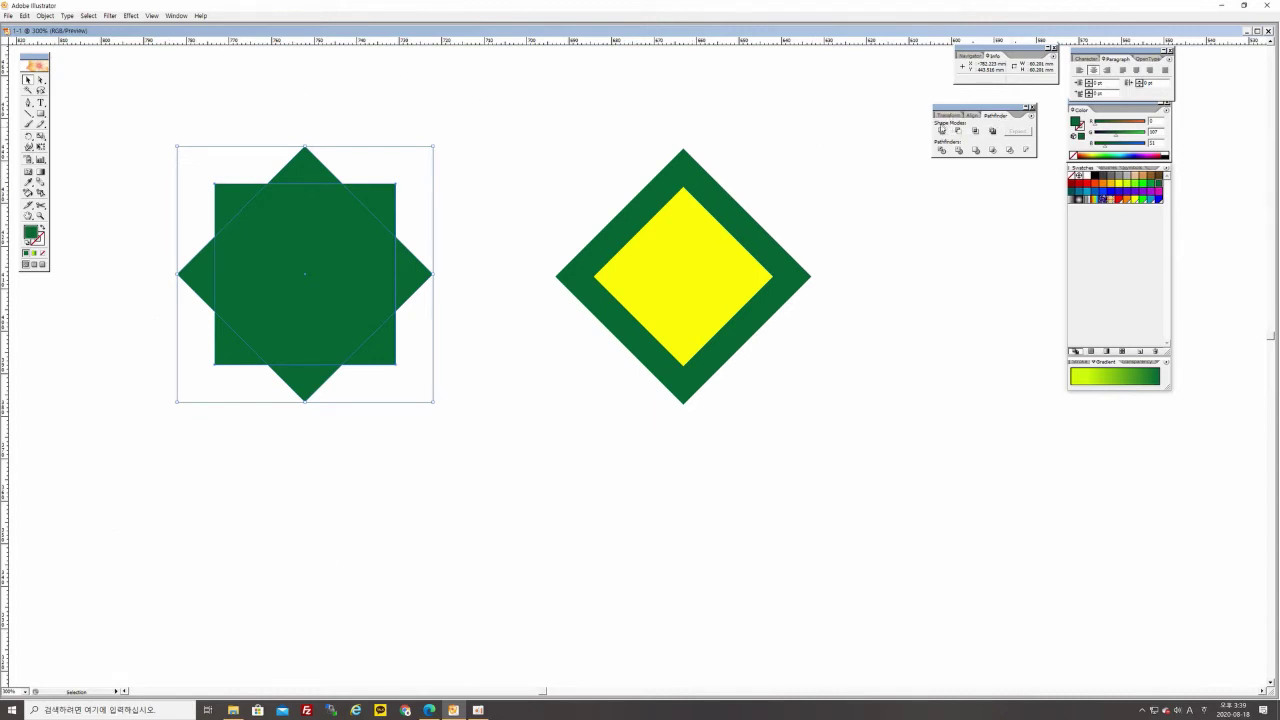
{"action": "left_click", "coordinate": [941, 132]}
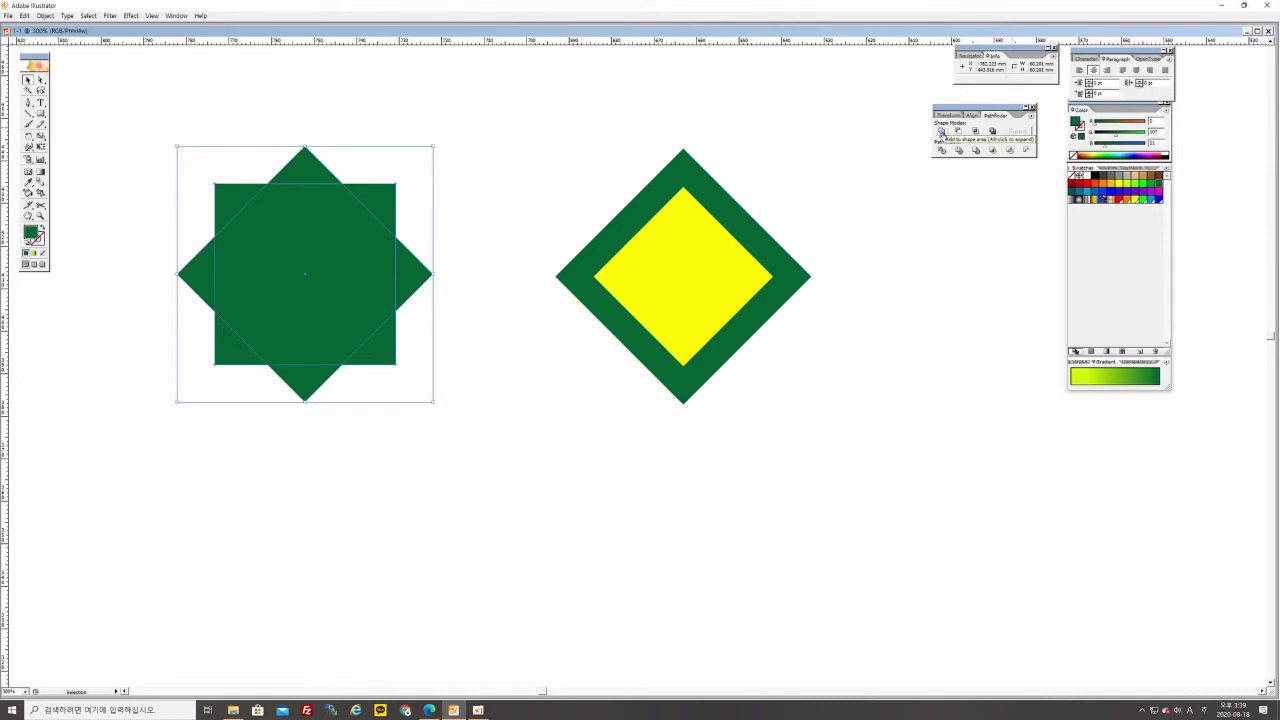
{"action": "left_click", "coordinate": [941, 133]}
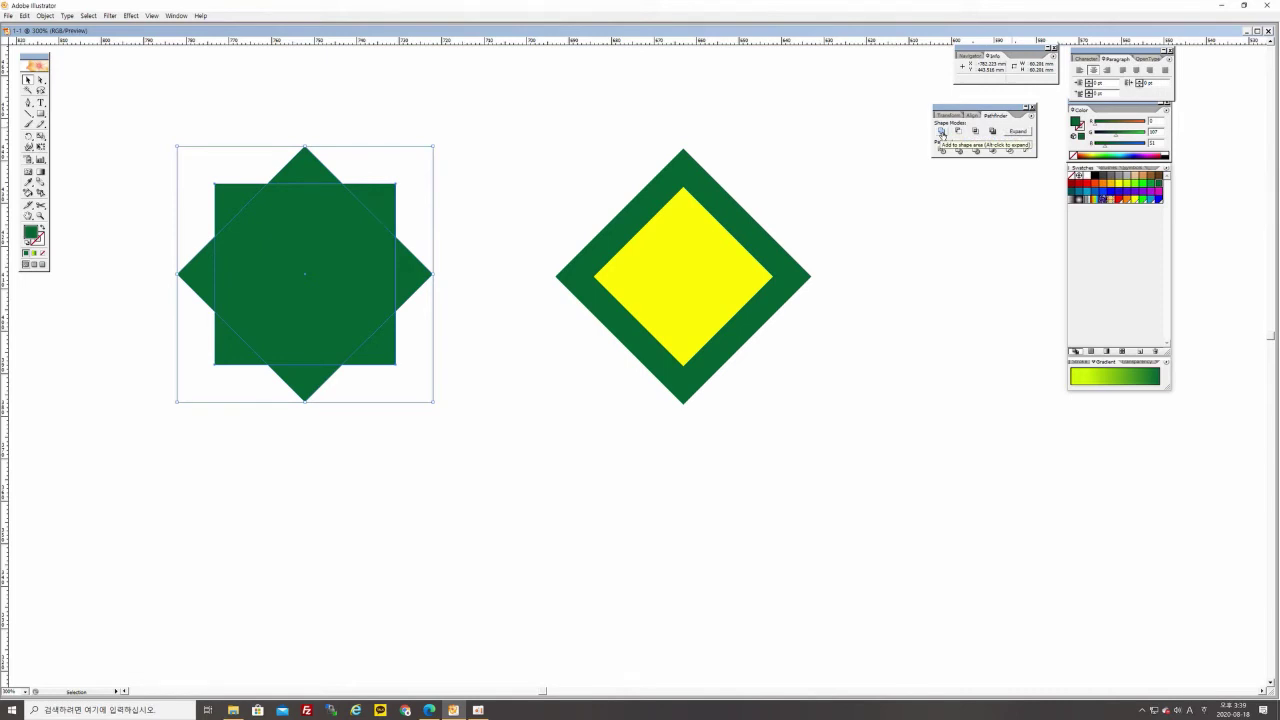
{"action": "left_click", "coordinate": [451, 279]}
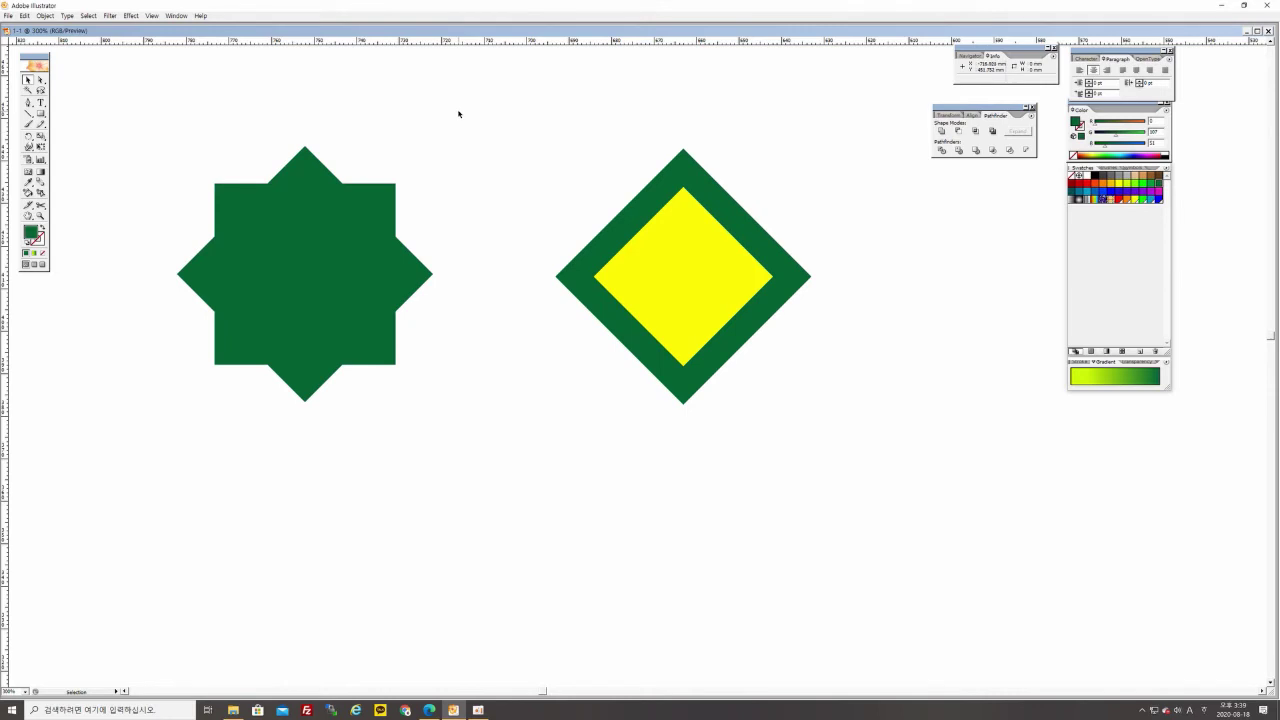
Move the combined green star slightly up and to the left as one object, and reselect it
{"action": "left_click", "coordinate": [321, 240]}
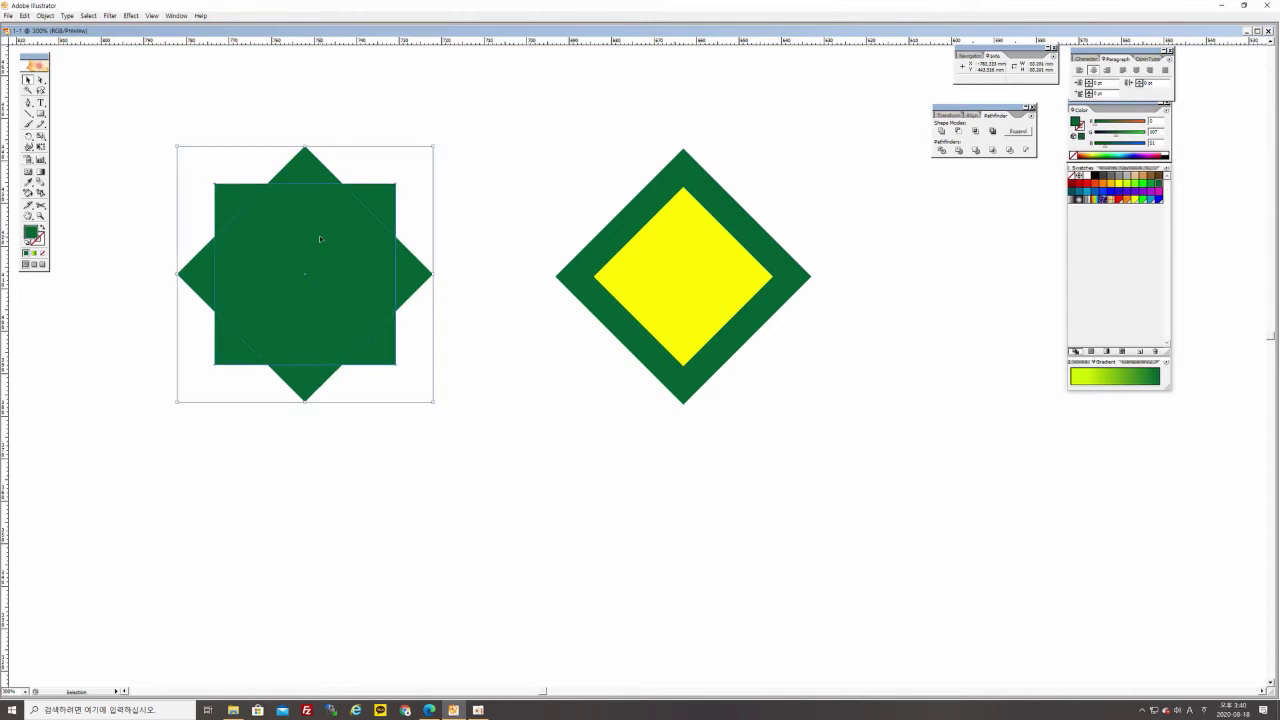
{"action": "left_click", "coordinate": [469, 224]}
{"action": "left_click", "coordinate": [276, 240]}
{"action": "left_click_drag", "start_coordinate": [342, 252], "coordinate": [325, 208]}
{"action": "left_click", "coordinate": [459, 214]}
{"action": "left_click", "coordinate": [254, 217]}
{"action": "left_click", "coordinate": [440, 230]}
{"action": "left_click", "coordinate": [257, 203]}
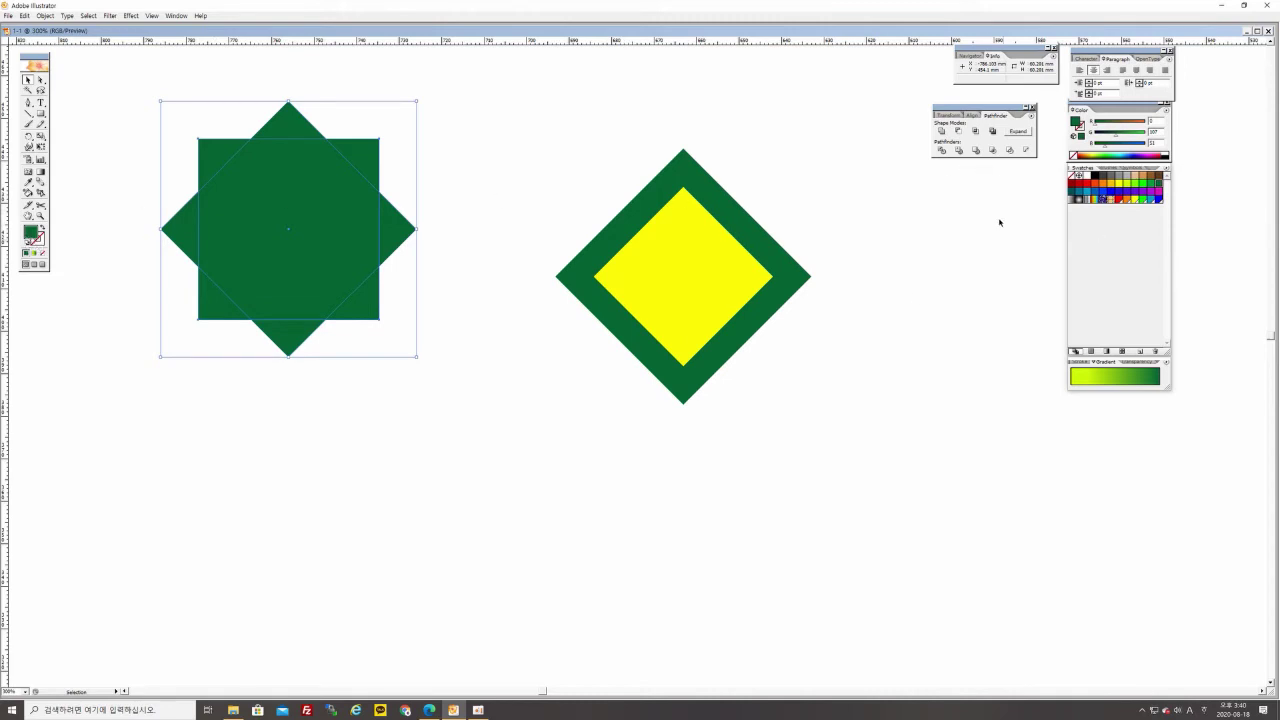
Fill the combined star with the orange-red swatch and move it down and to the left
{"action": "left_click", "coordinate": [1096, 186]}
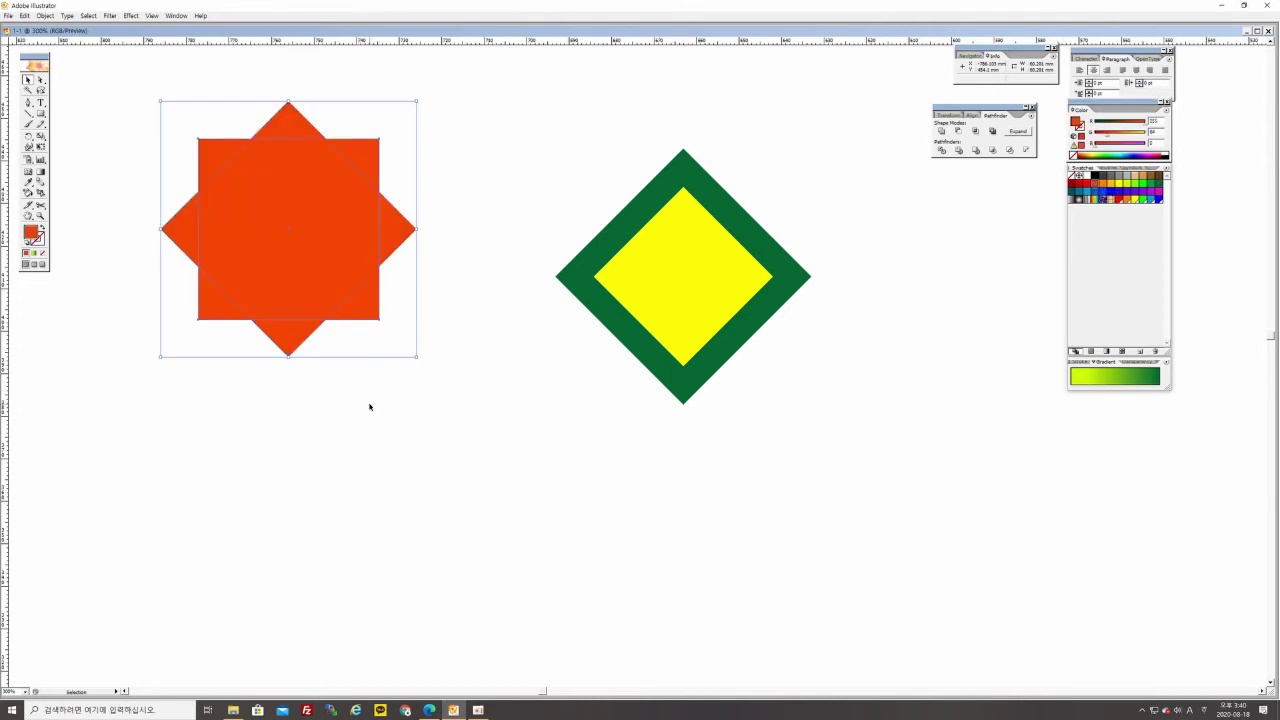
{"action": "left_click_drag", "start_coordinate": [301, 236], "coordinate": [264, 293]}
{"action": "left_click", "coordinate": [441, 280]}
{"action": "left_click", "coordinate": [279, 283]}
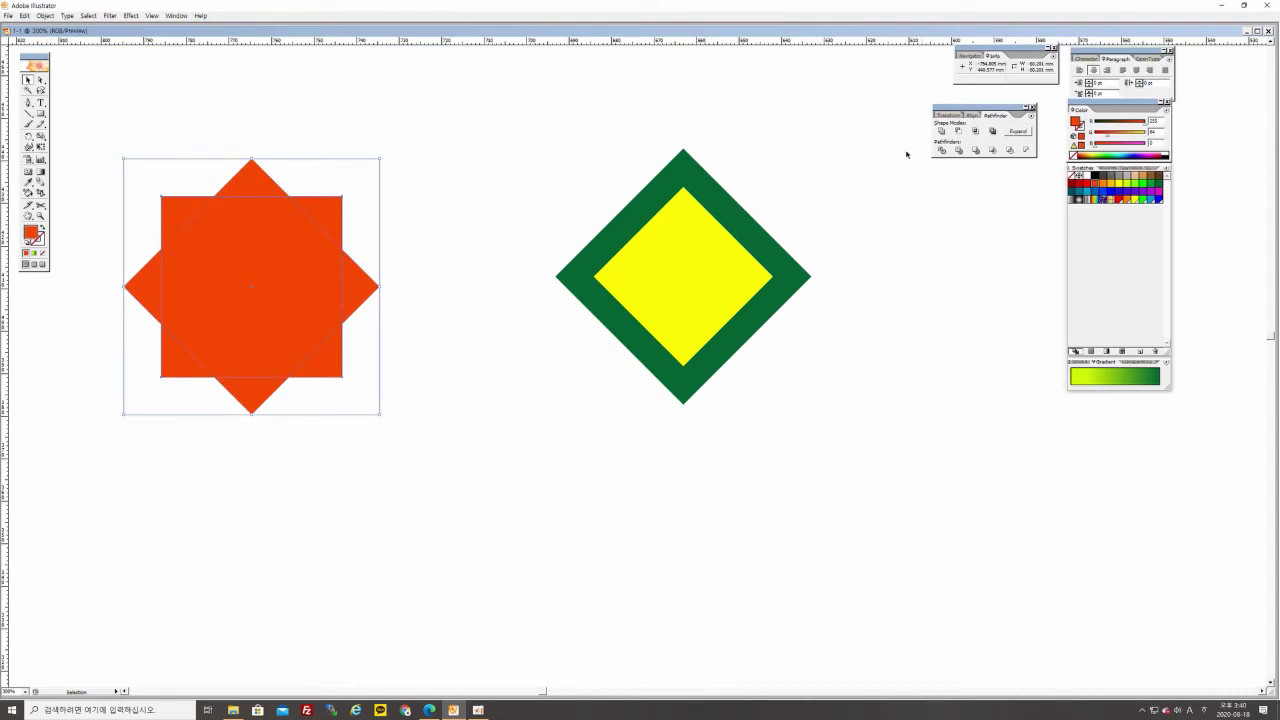
Expand the orange-red star, and undo the expansion, the move and the recolouring
{"action": "left_click", "coordinate": [1017, 132]}
{"action": "left_click", "coordinate": [224, 127]}
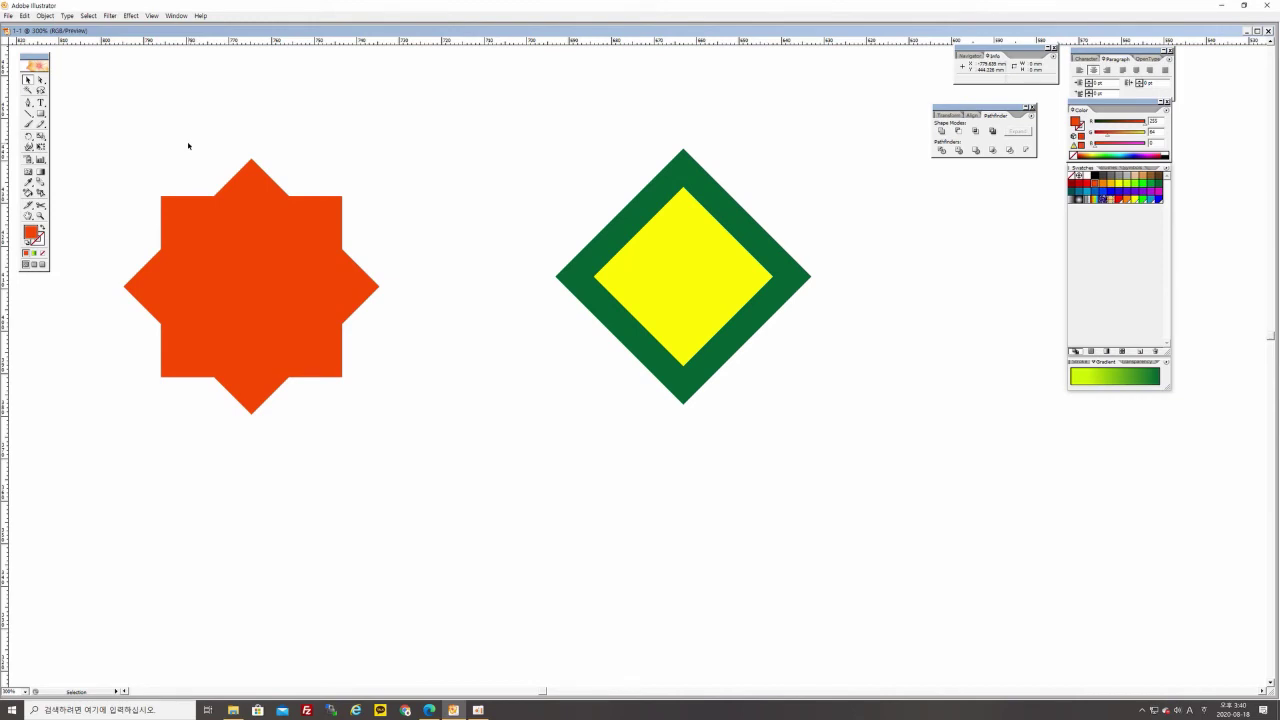
{"action": "key", "text": "ctrl+z"}
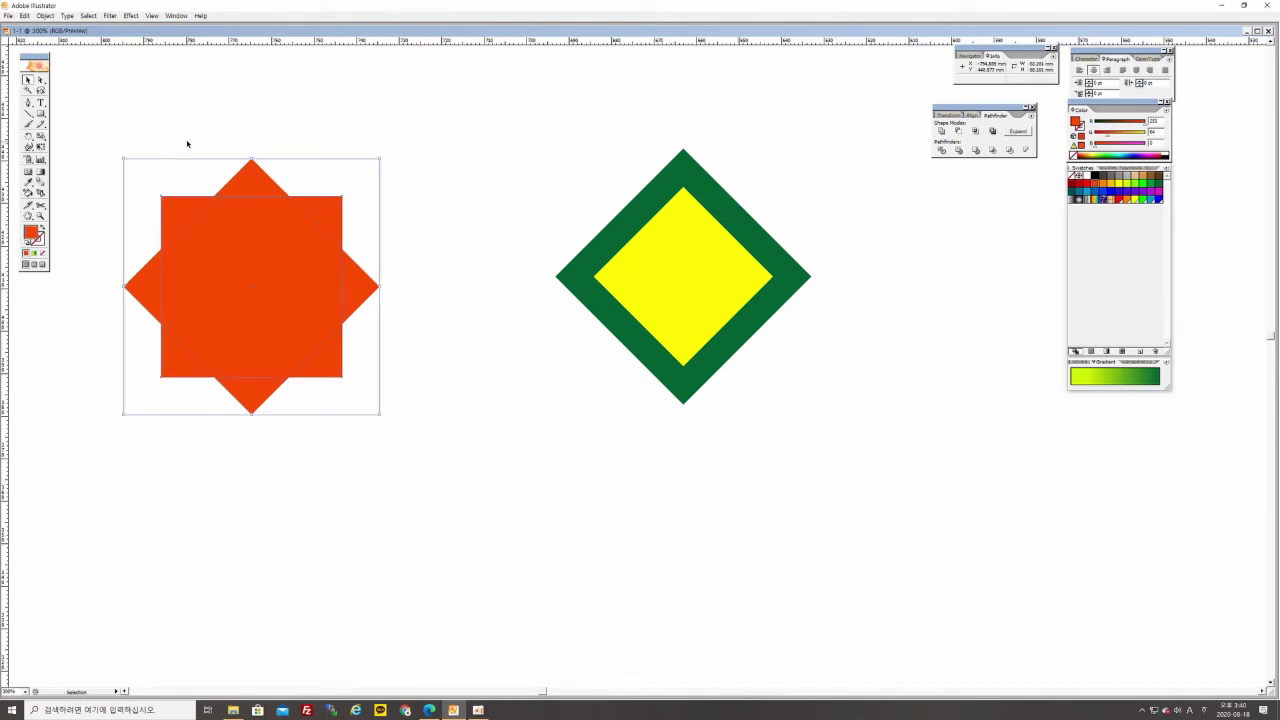
{"action": "key", "text": "ctrl+z"}
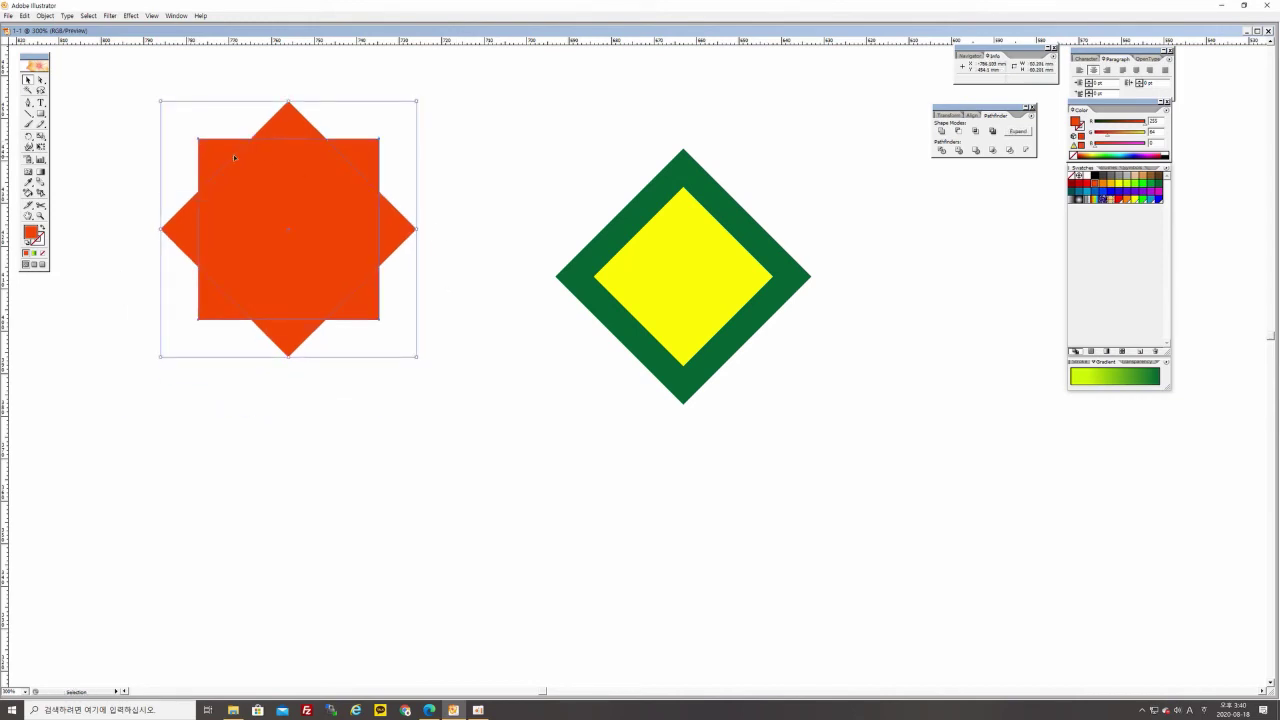
{"action": "key", "text": "ctrl+z"}
{"action": "left_click", "coordinate": [462, 176]}
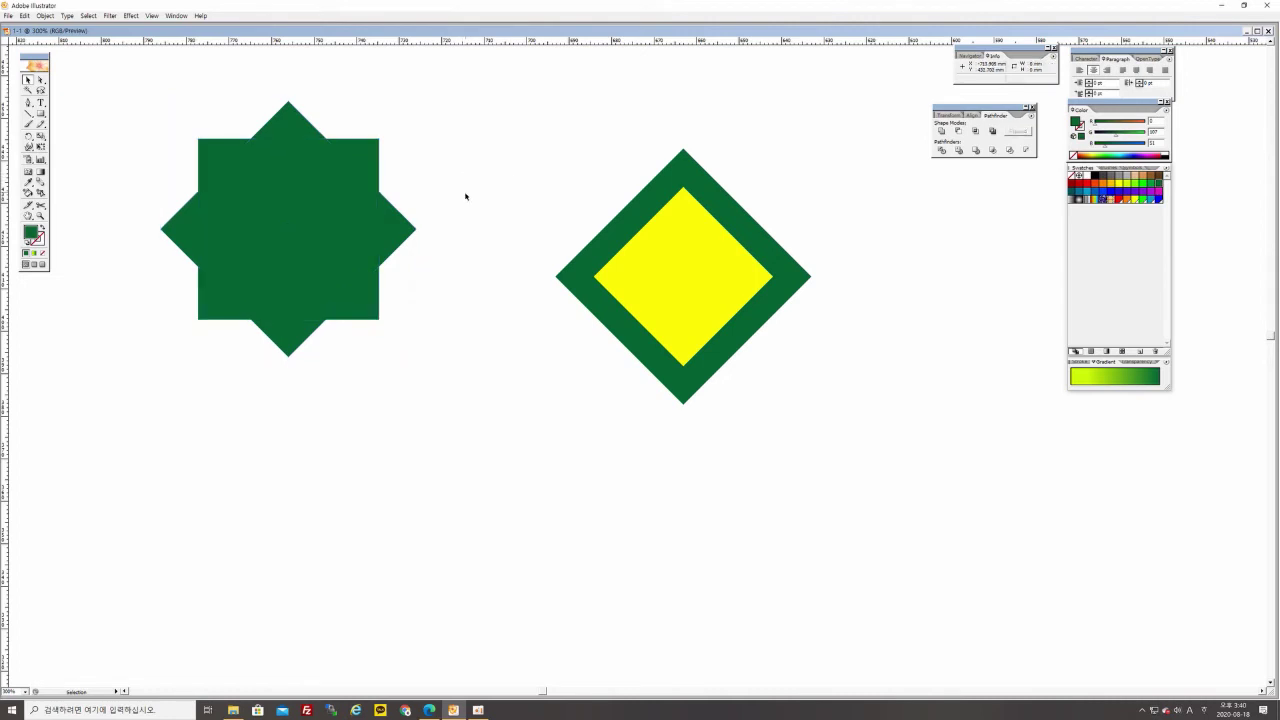
Expand the combined green star into a single outline and move it slightly down and to the left
{"action": "left_click", "coordinate": [294, 206]}
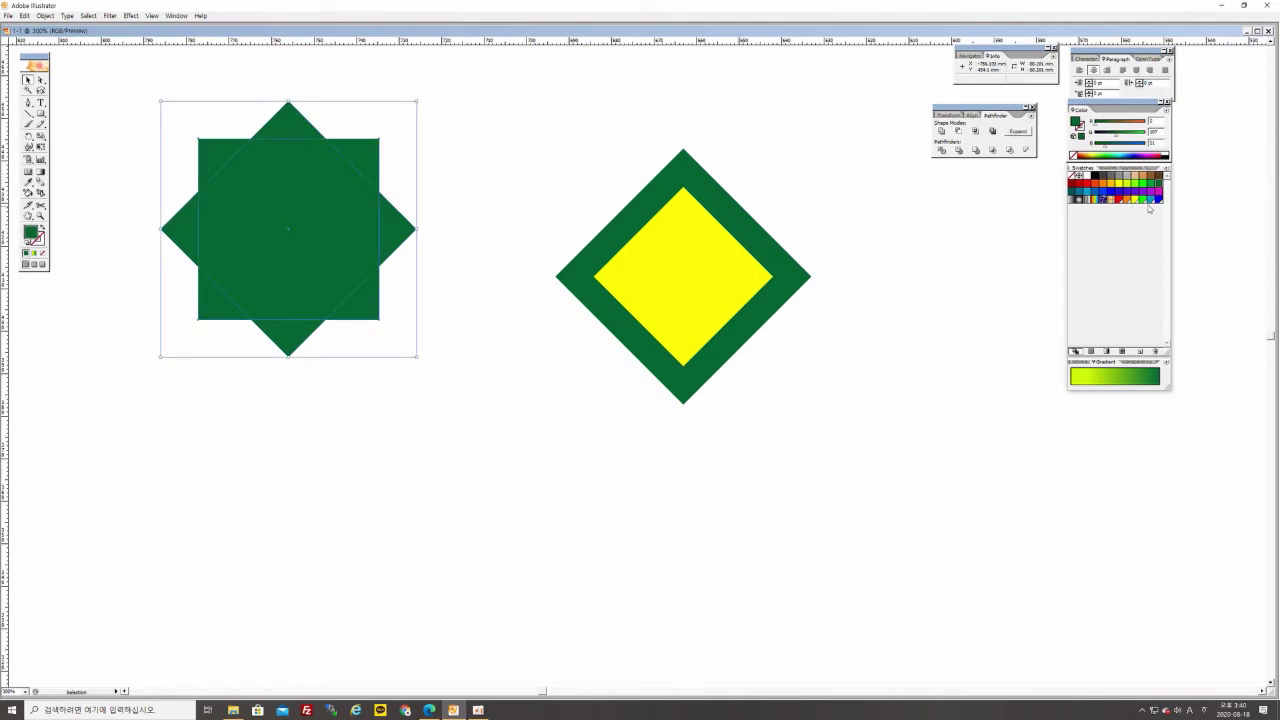
{"action": "left_click", "coordinate": [1018, 131]}
{"action": "left_click", "coordinate": [485, 157]}
{"action": "left_click_drag", "start_coordinate": [256, 233], "coordinate": [271, 267]}
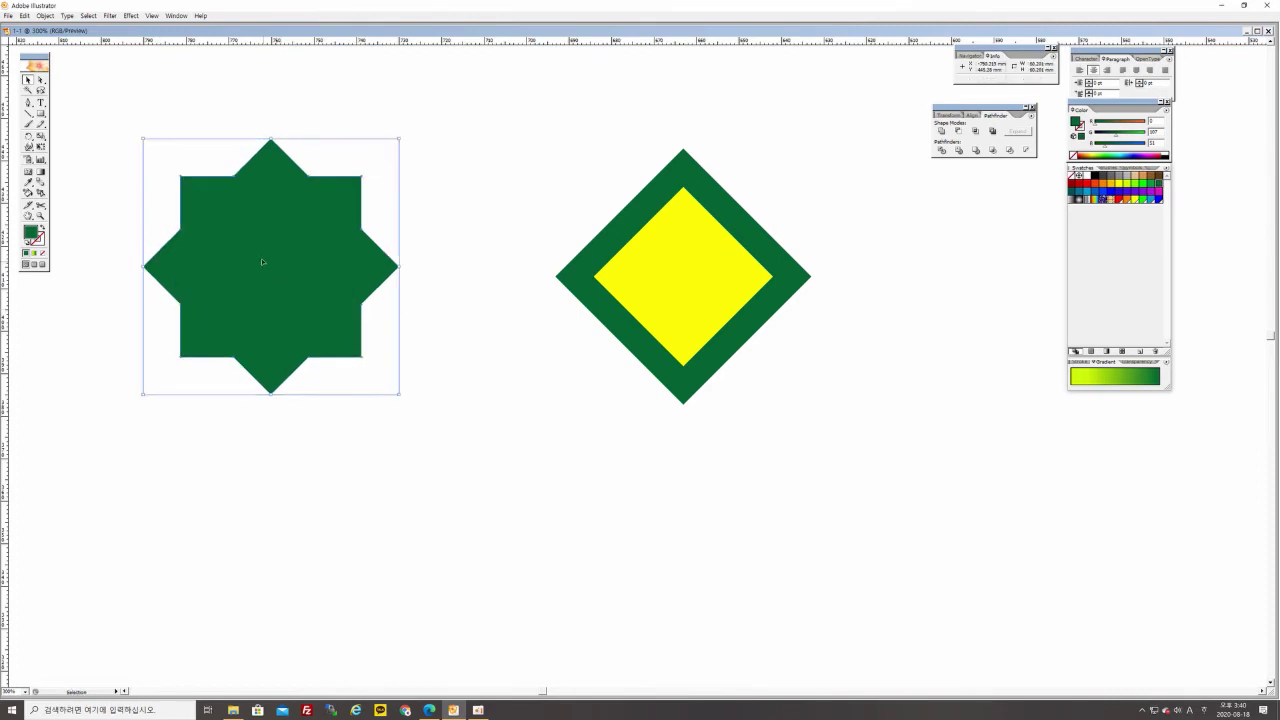
{"action": "left_click", "coordinate": [489, 181]}
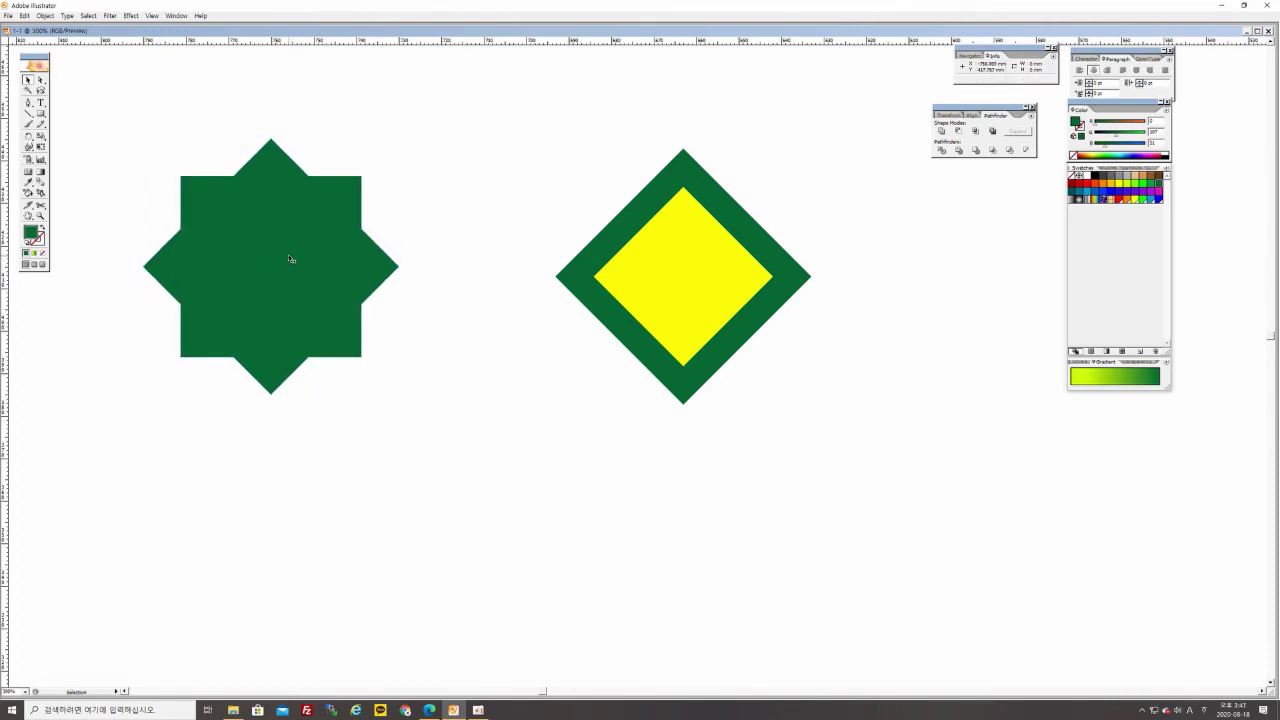
Enlarge the green star proportionally to about 64 mm wide and rotate it clockwise
{"action": "left_click", "coordinate": [303, 276]}
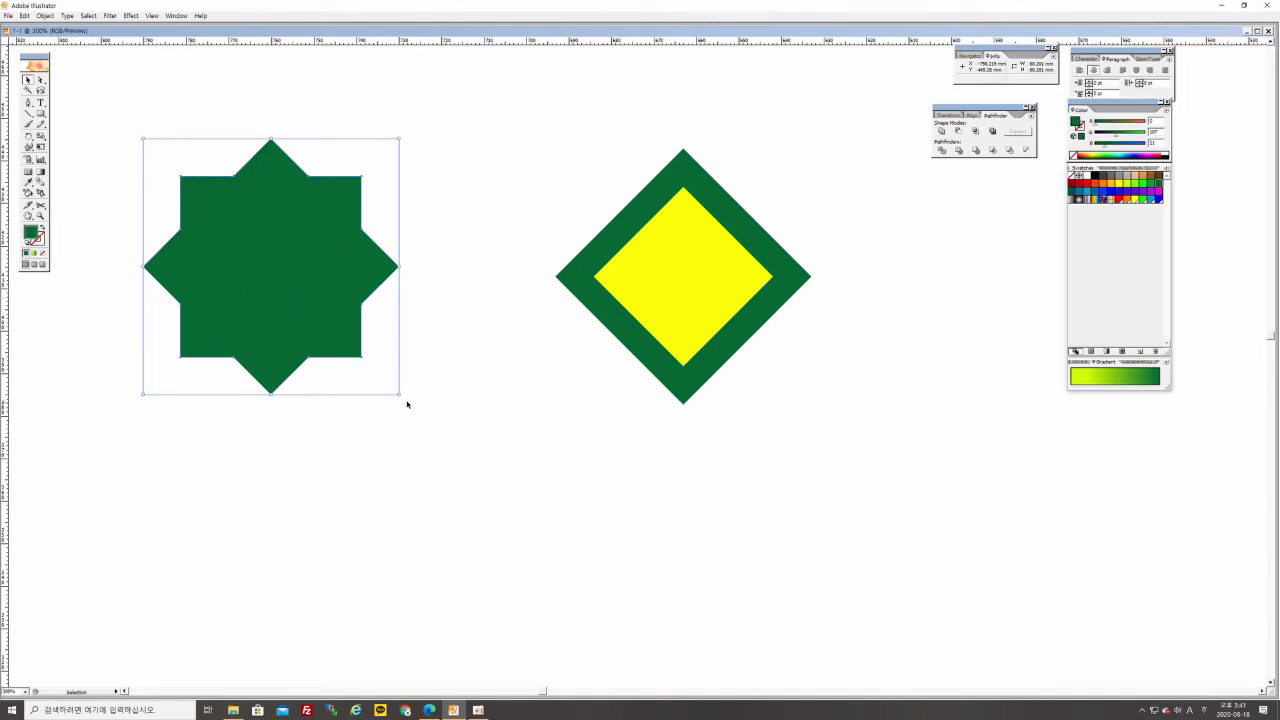
{"action": "left_click_drag", "start_coordinate": [399, 394], "coordinate": [449, 414]}
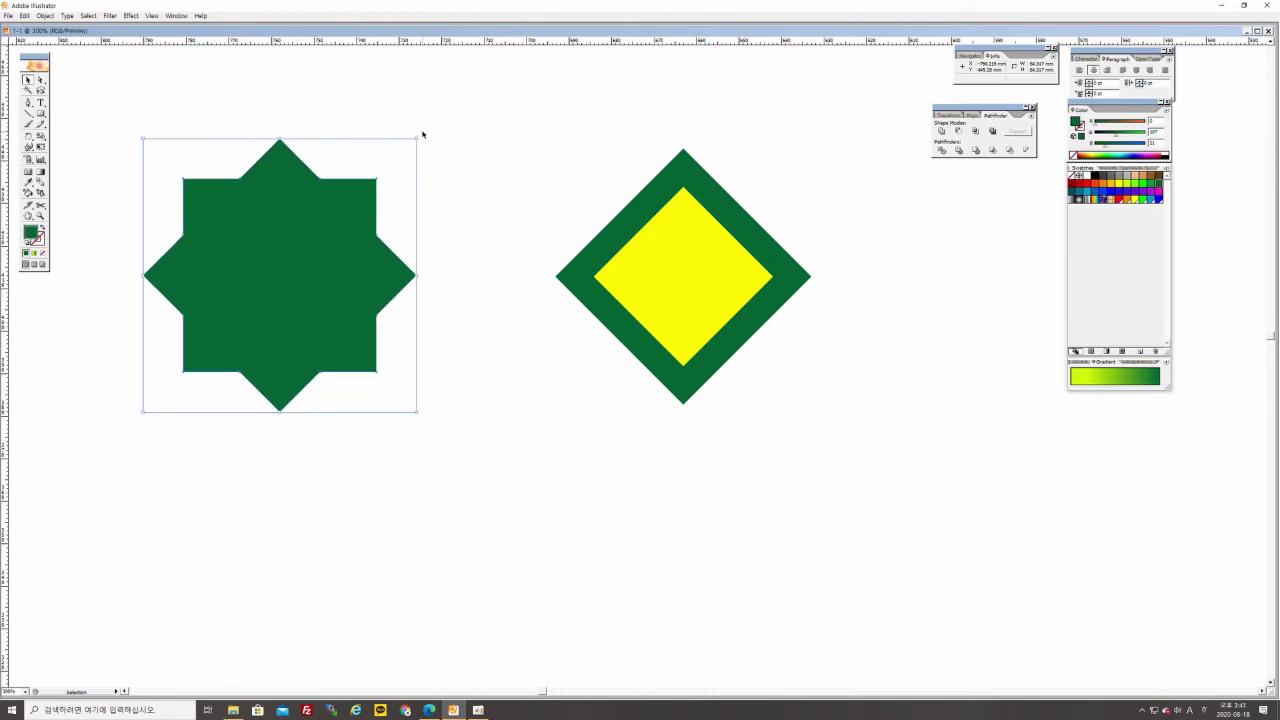
{"action": "left_click_drag", "start_coordinate": [422, 133], "coordinate": [478, 229]}
{"action": "left_click", "coordinate": [471, 210]}
{"action": "left_click", "coordinate": [249, 286]}
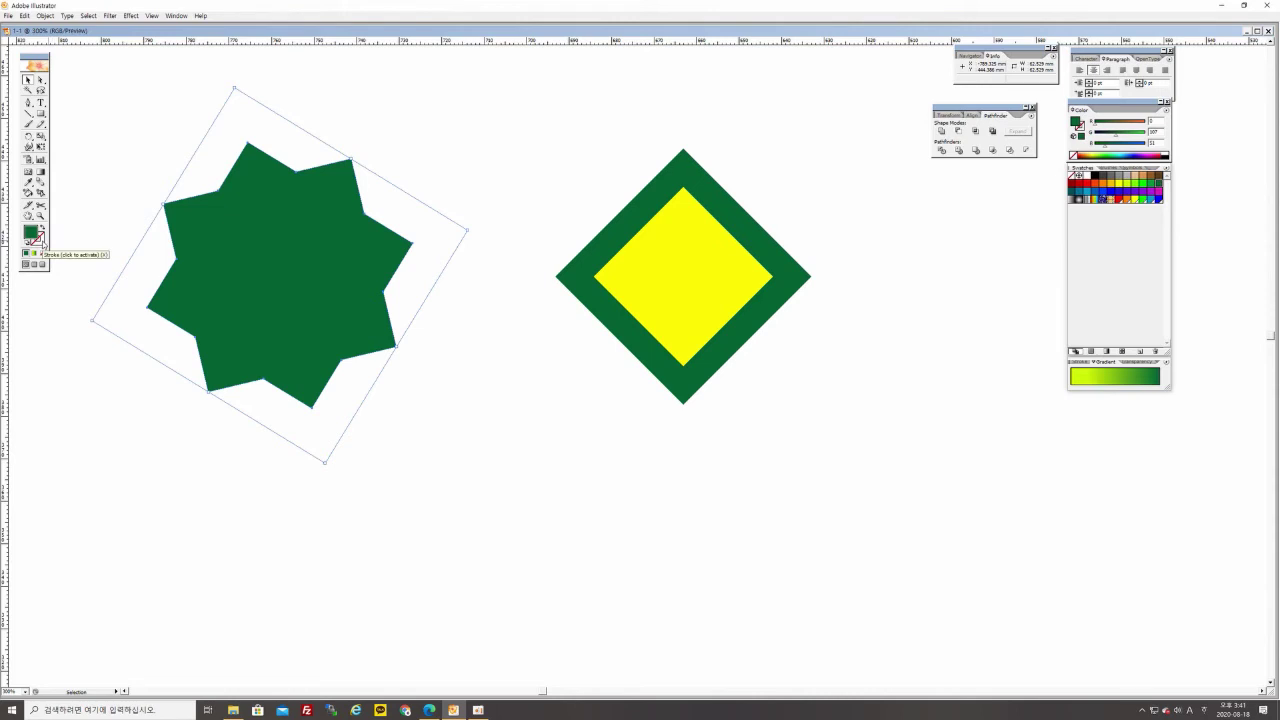
Outline the green star with a thicker dark teal stroke and move it slightly up and to the left
{"action": "left_click", "coordinate": [43, 241]}
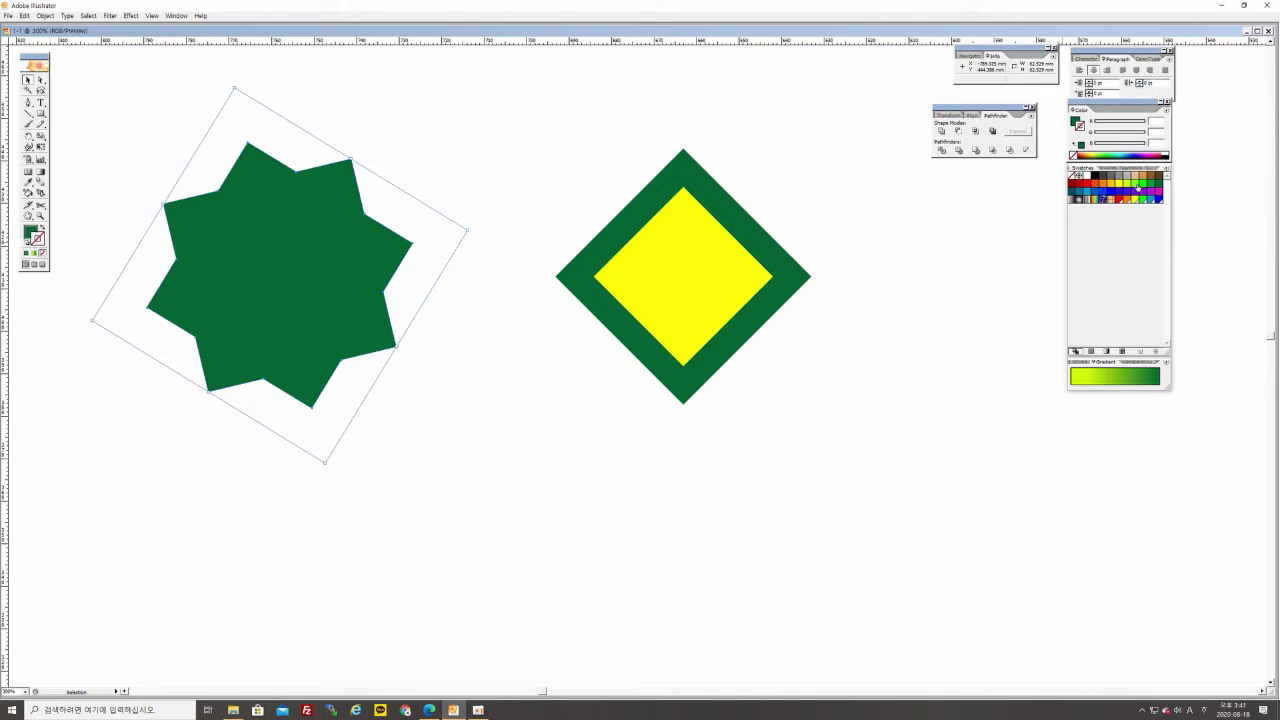
{"action": "left_click", "coordinate": [1072, 194]}
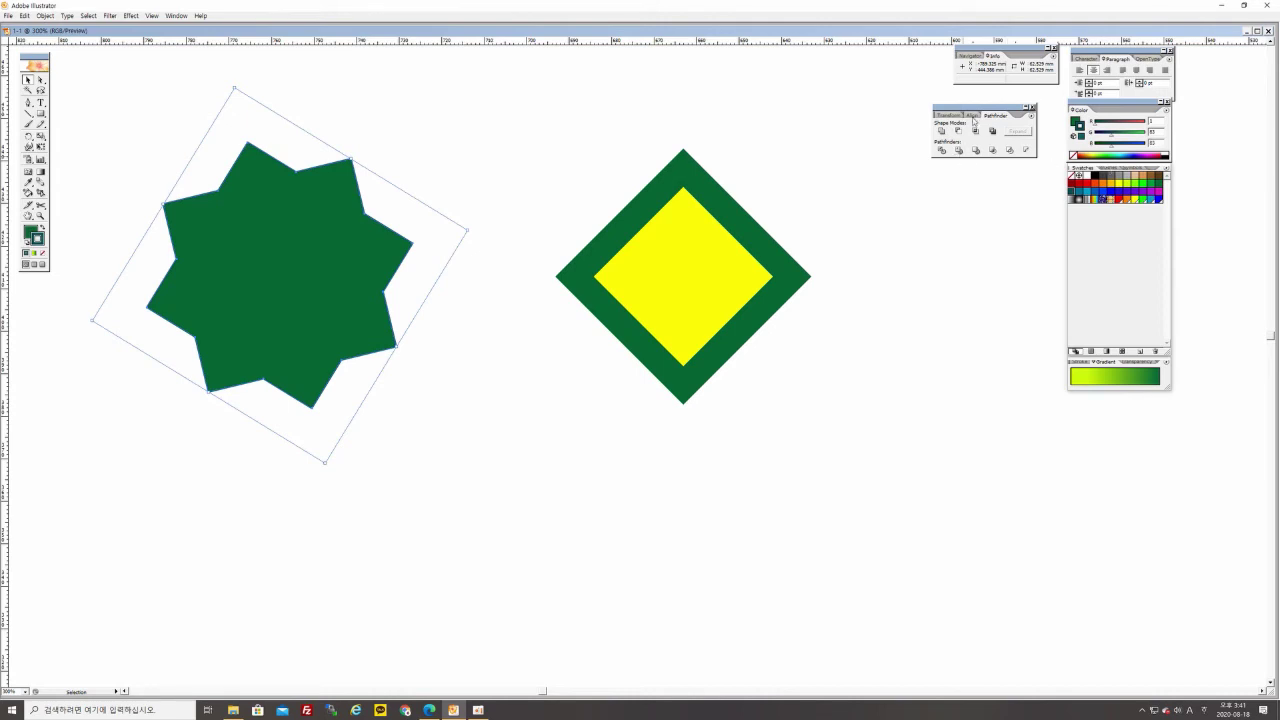
{"action": "left_click", "coordinate": [1081, 362]}
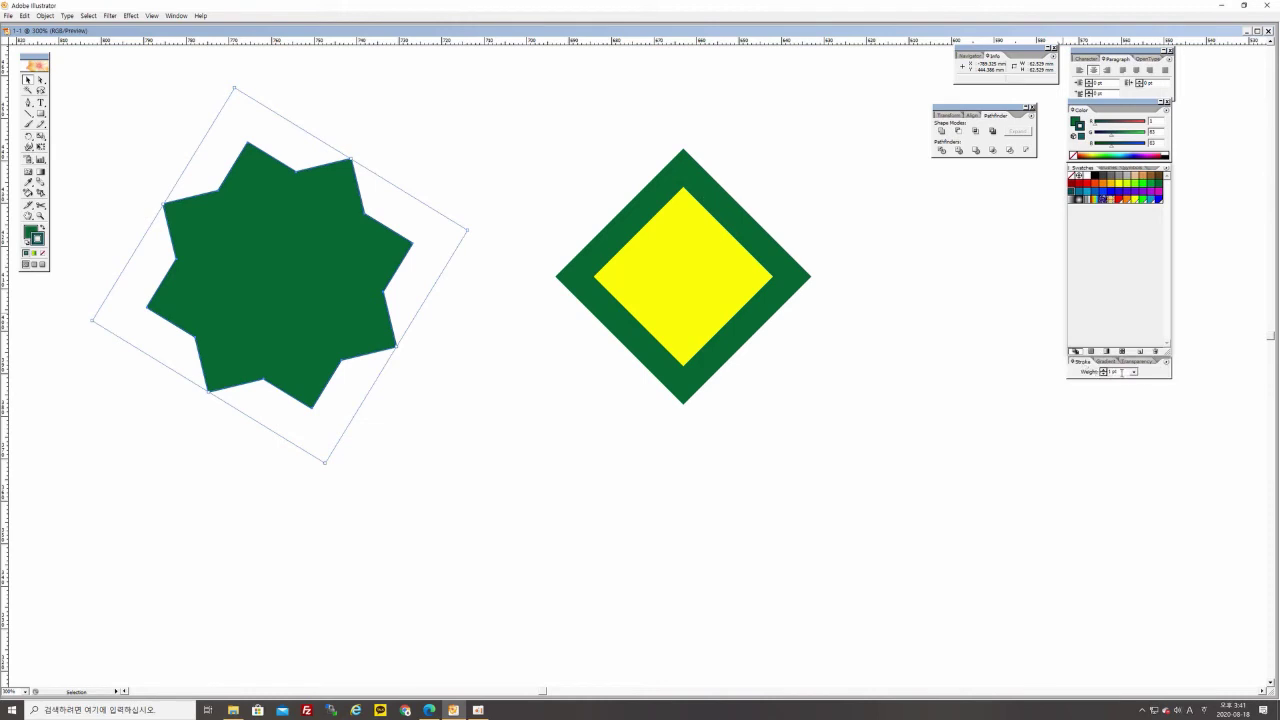
{"action": "left_click", "coordinate": [1102, 369]}
{"action": "left_click", "coordinate": [1103, 371]}
{"action": "left_click", "coordinate": [430, 380]}
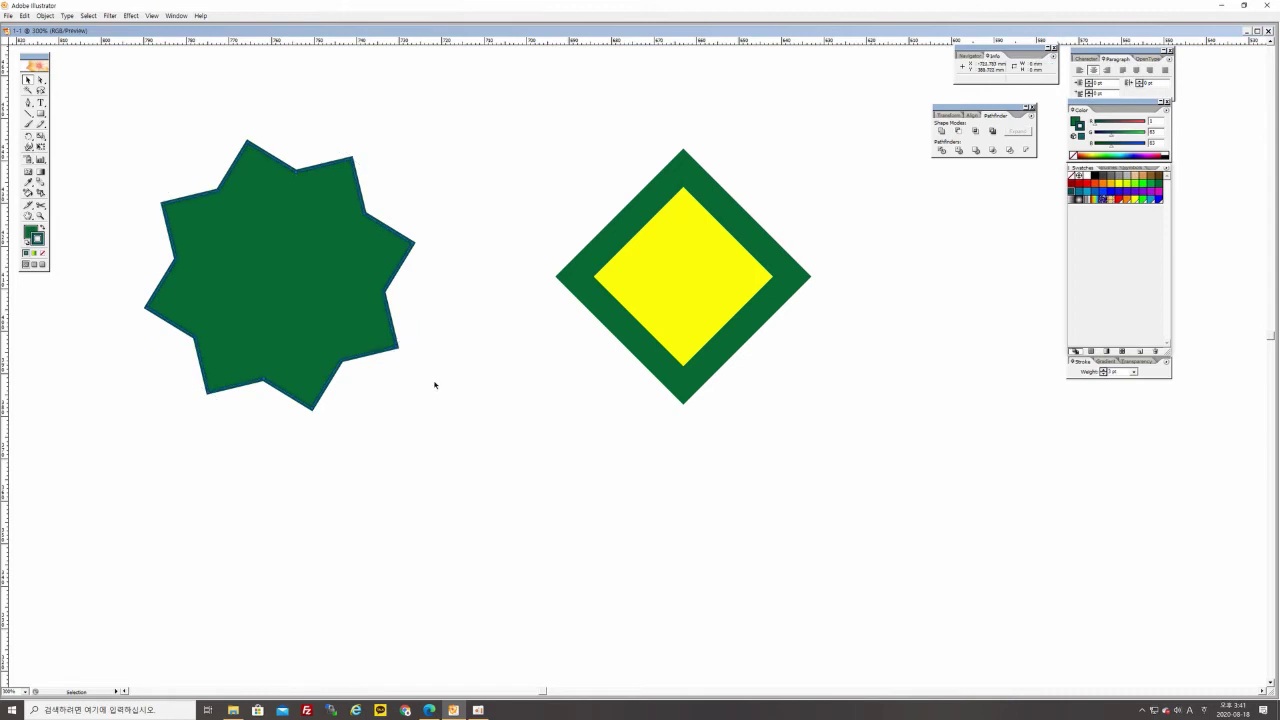
{"action": "mouse_move", "coordinate": [243, 300]}
{"action": "left_mouse_down"}
{"action": "mouse_move", "coordinate": [274, 287]}
{"action": "mouse_move", "coordinate": [243, 287]}
{"action": "left_mouse_up"}
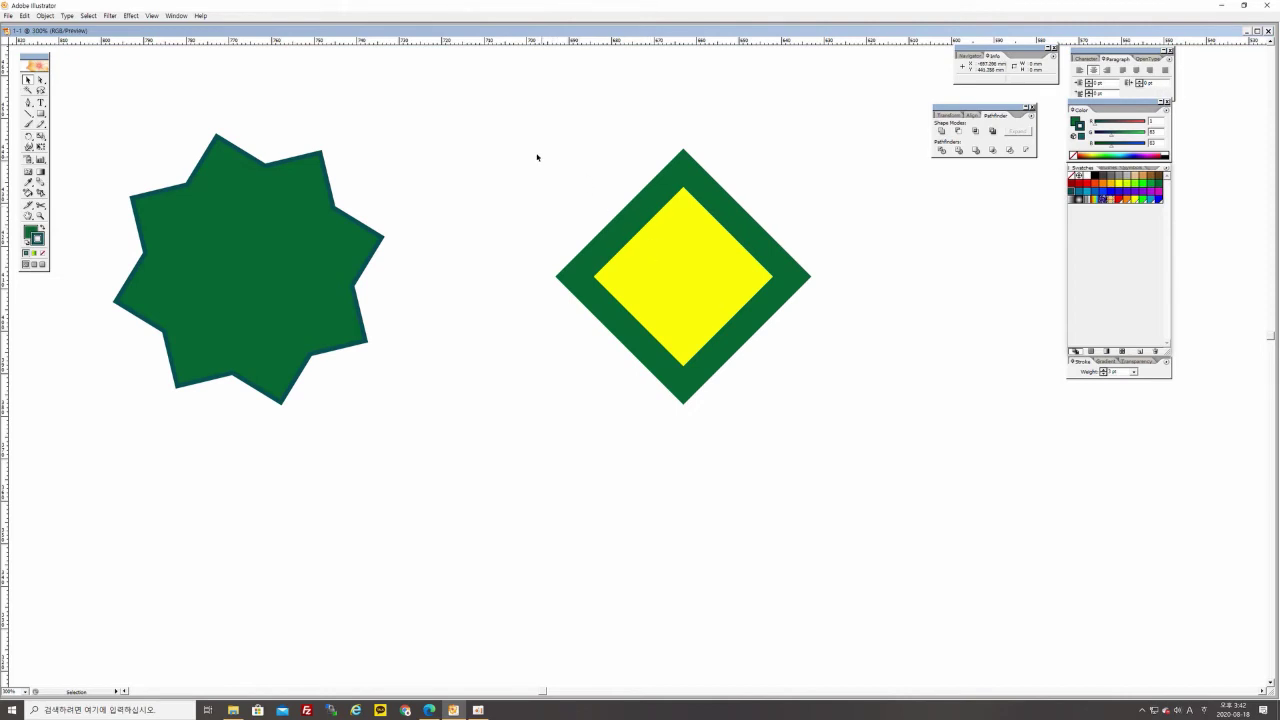
Send the yellow diamond to the back, behind the larger green diamond
{"action": "left_click_drag", "start_coordinate": [775, 250], "coordinate": [540, 270]}
{"action": "key", "text": "ctrl+plus"}
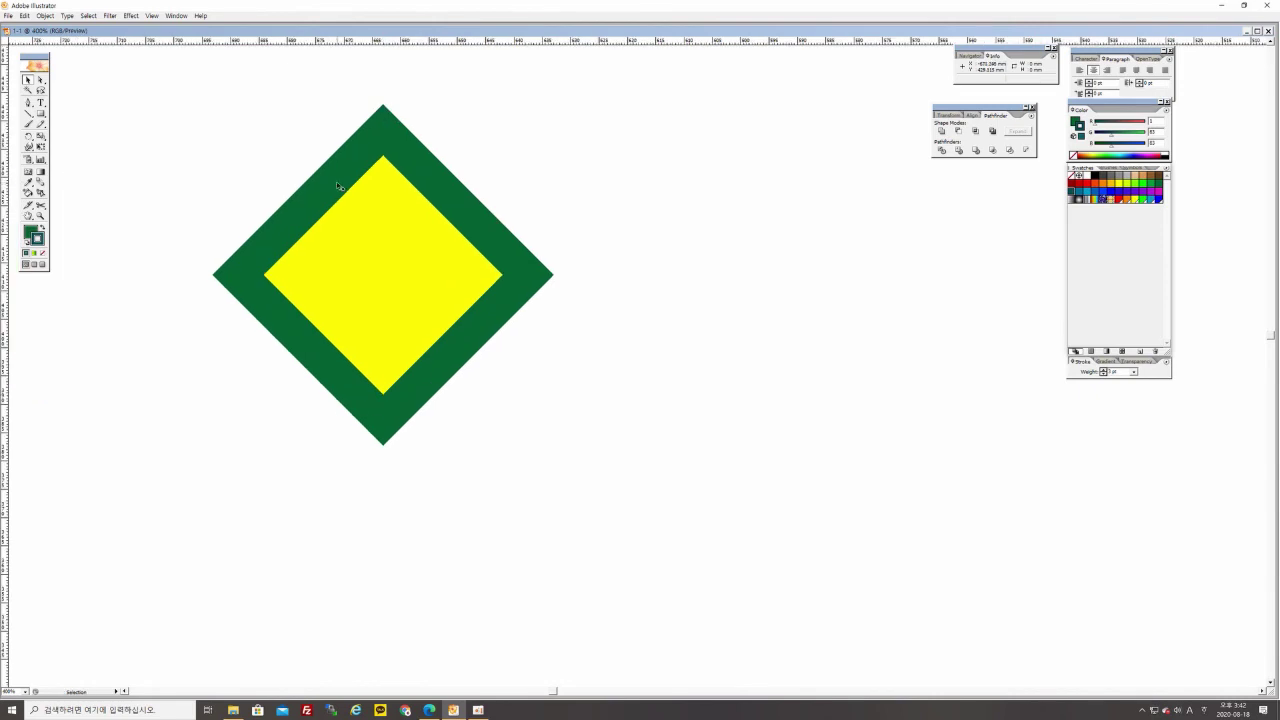
{"action": "left_click_drag", "start_coordinate": [389, 234], "coordinate": [461, 250]}
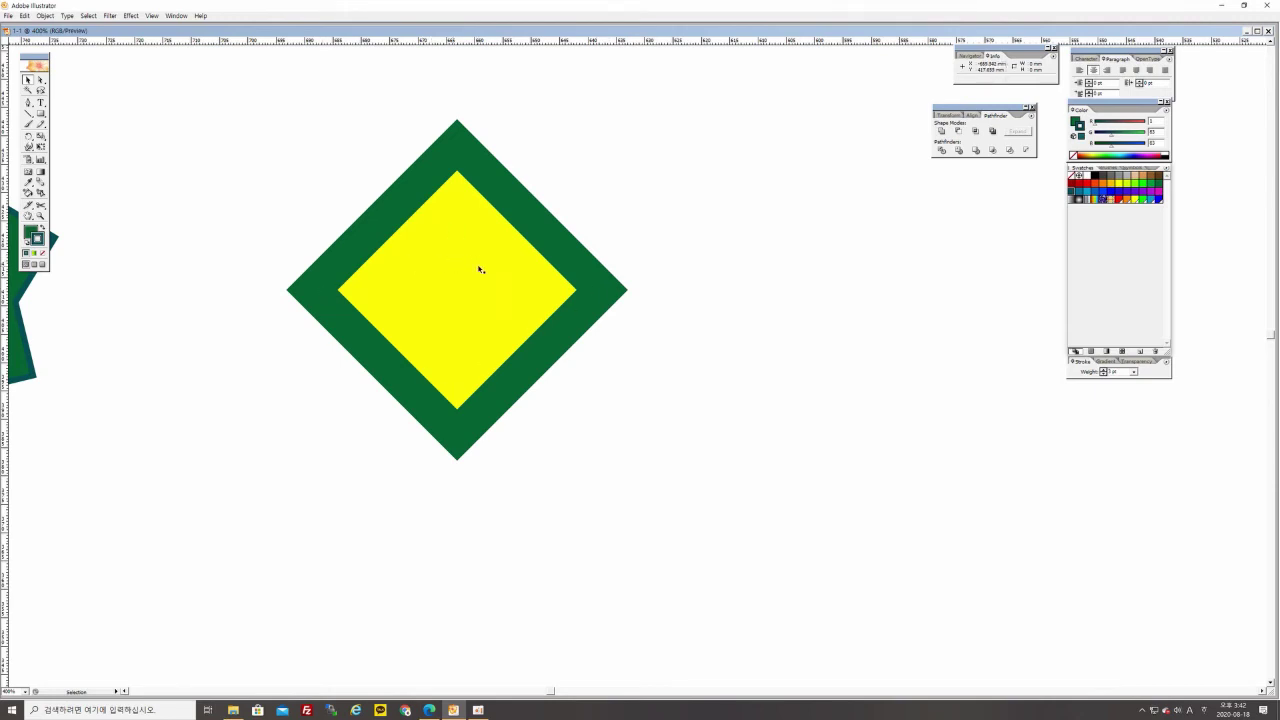
{"action": "left_click", "coordinate": [462, 145]}
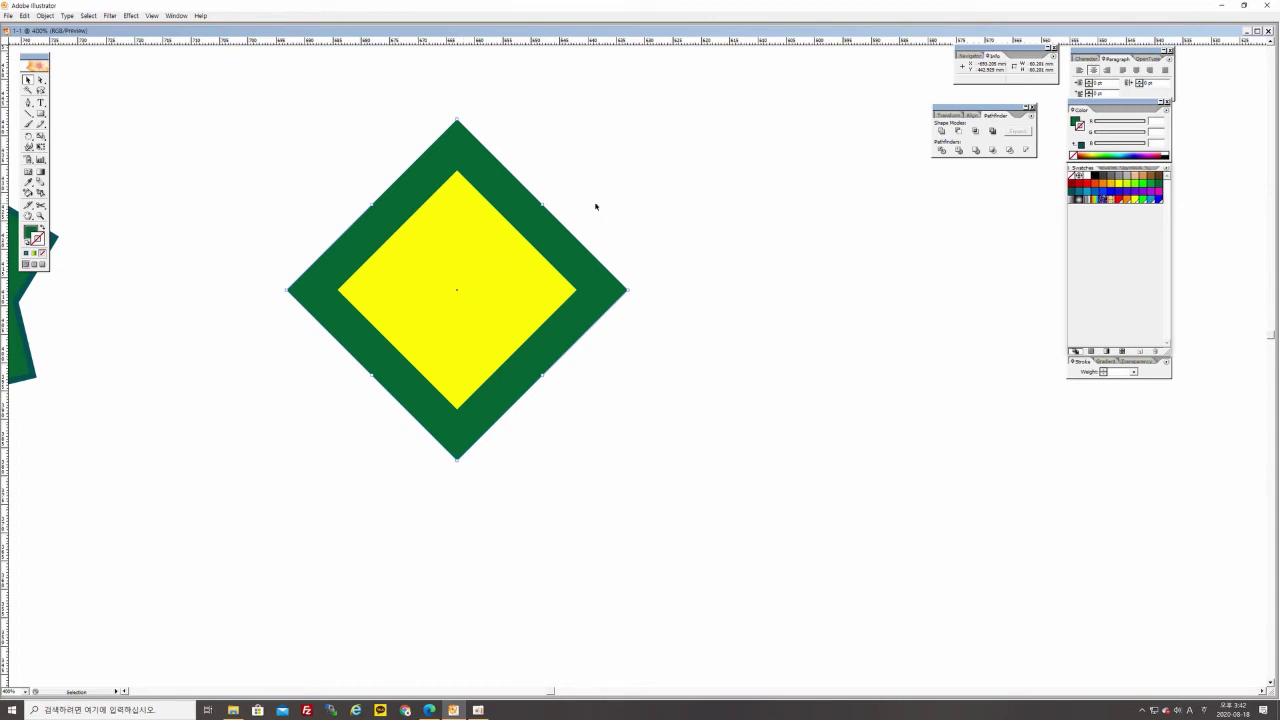
{"action": "left_click", "coordinate": [446, 332]}
{"action": "right_click", "coordinate": [481, 312]}
{"action": "mouse_move", "coordinate": [530, 424]}
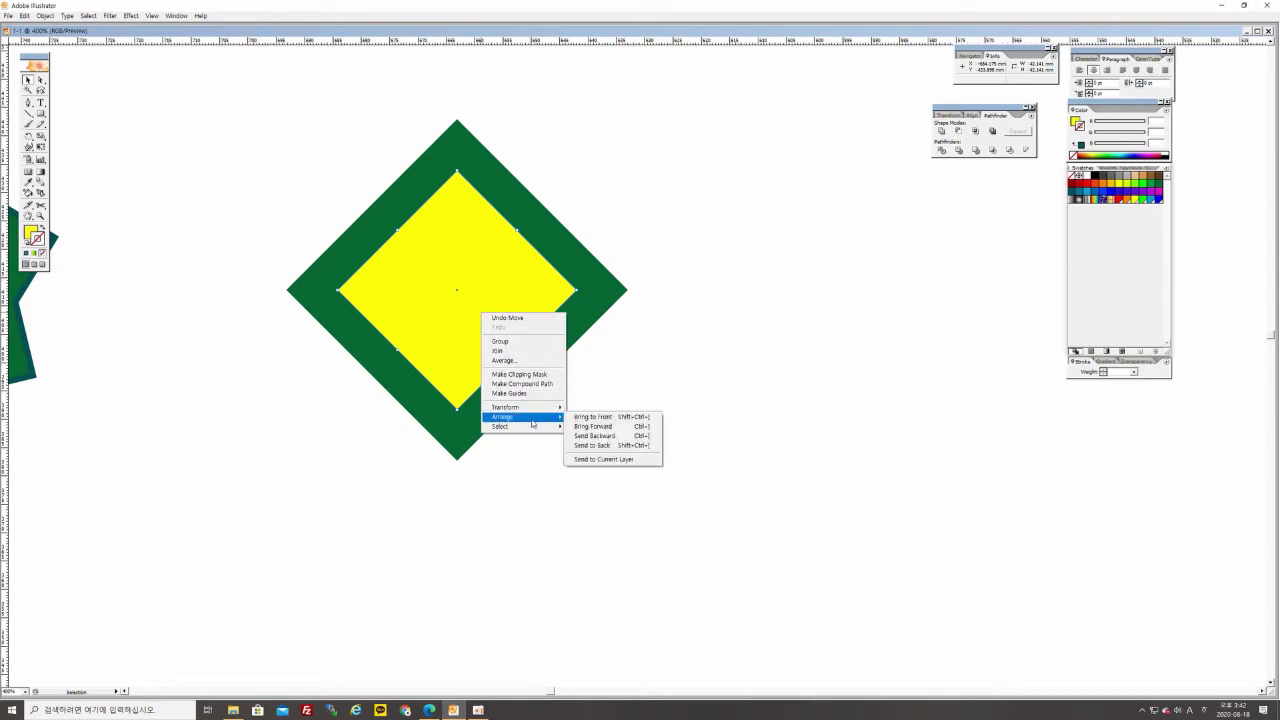
{"action": "left_click", "coordinate": [593, 445]}
{"action": "left_click", "coordinate": [672, 387]}
Send the large green diamond to the back, behind the yellow diamond
{"action": "left_click", "coordinate": [468, 263]}
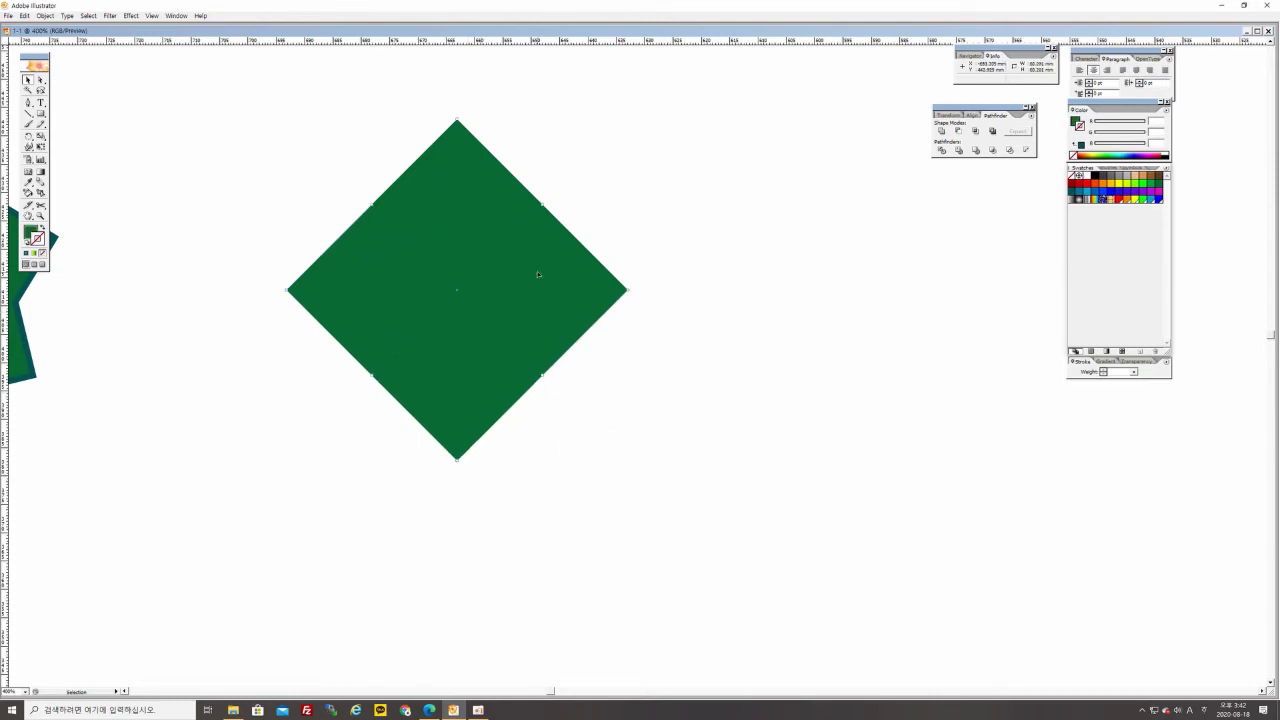
{"action": "right_click", "coordinate": [508, 289]}
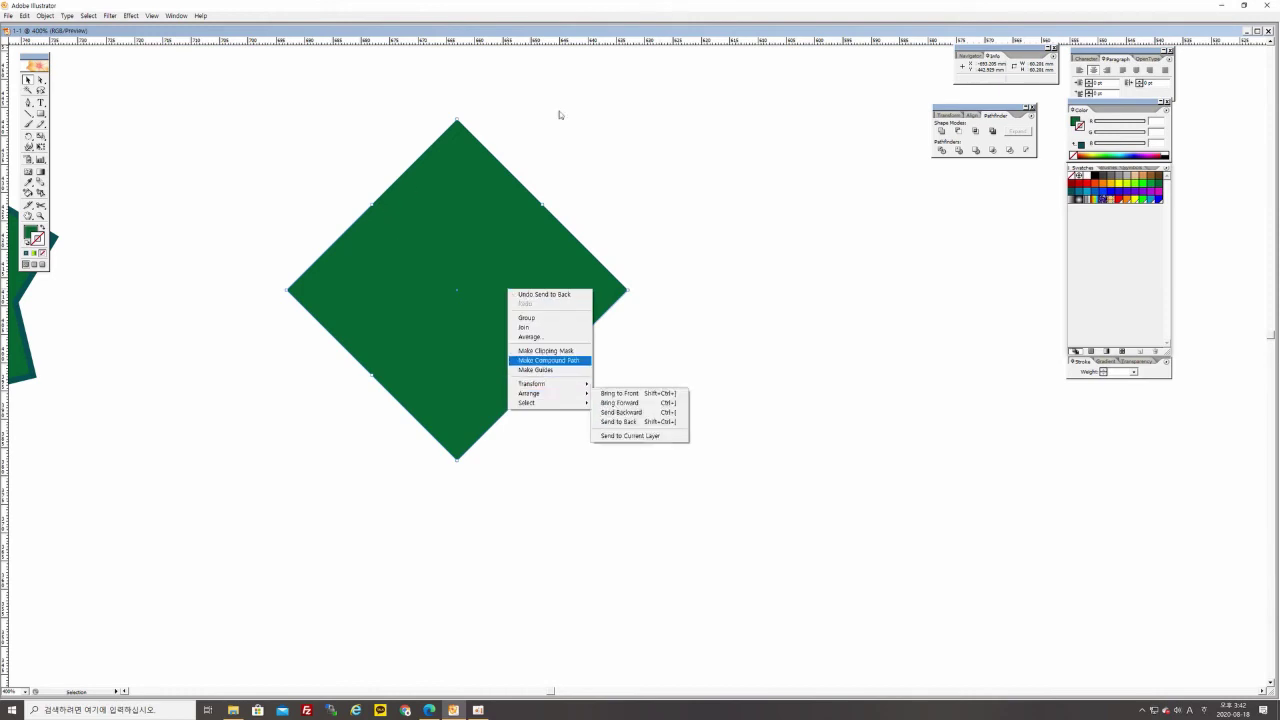
{"action": "left_click", "coordinate": [480, 148]}
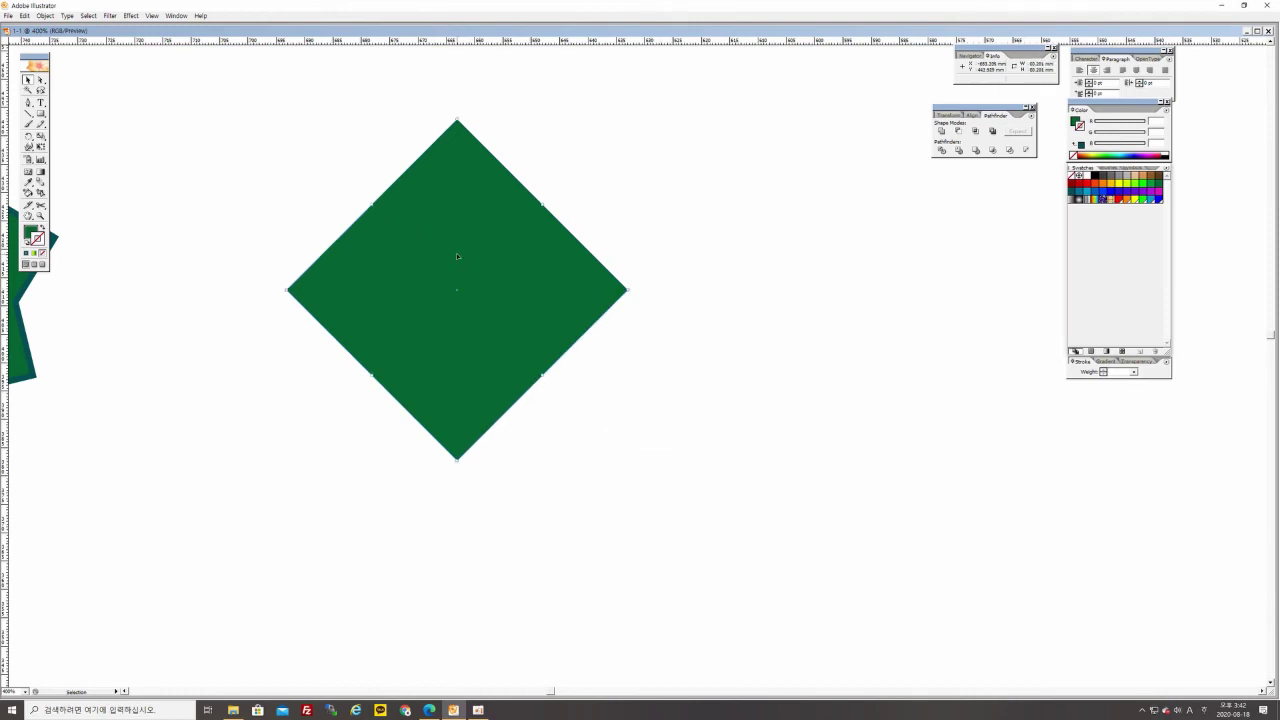
{"action": "right_click", "coordinate": [489, 300]}
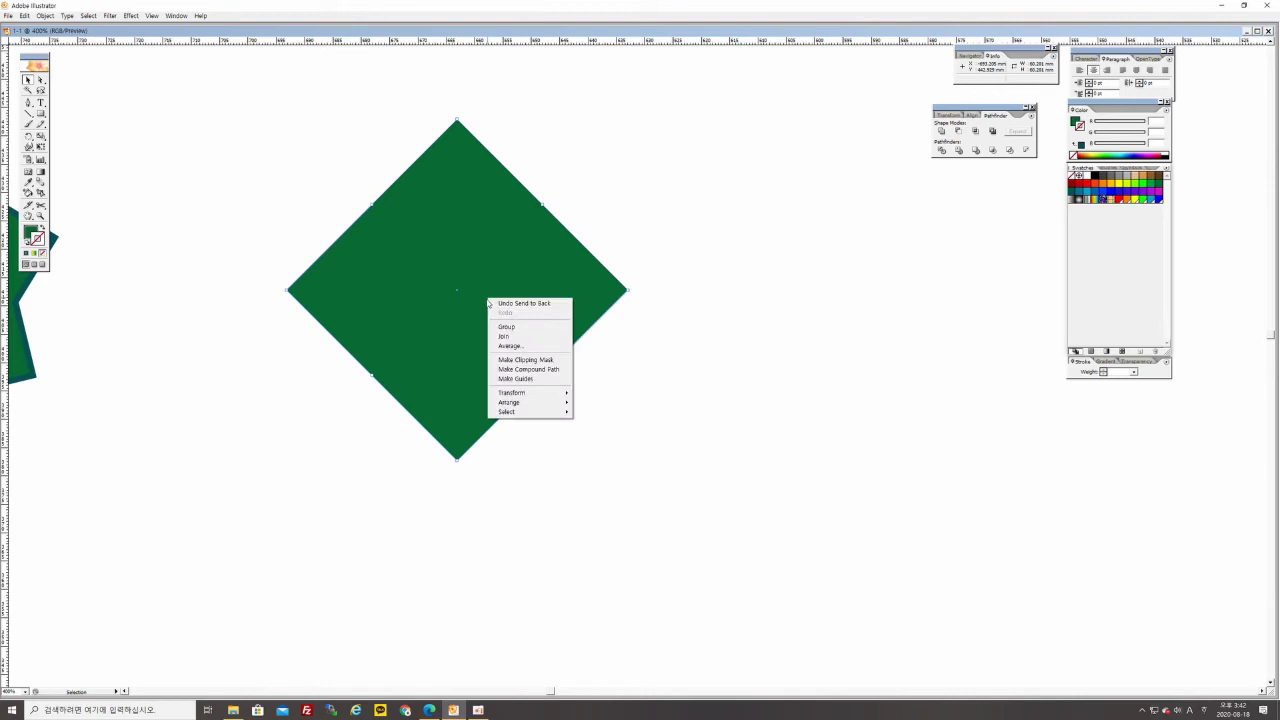
{"action": "mouse_move", "coordinate": [541, 405]}
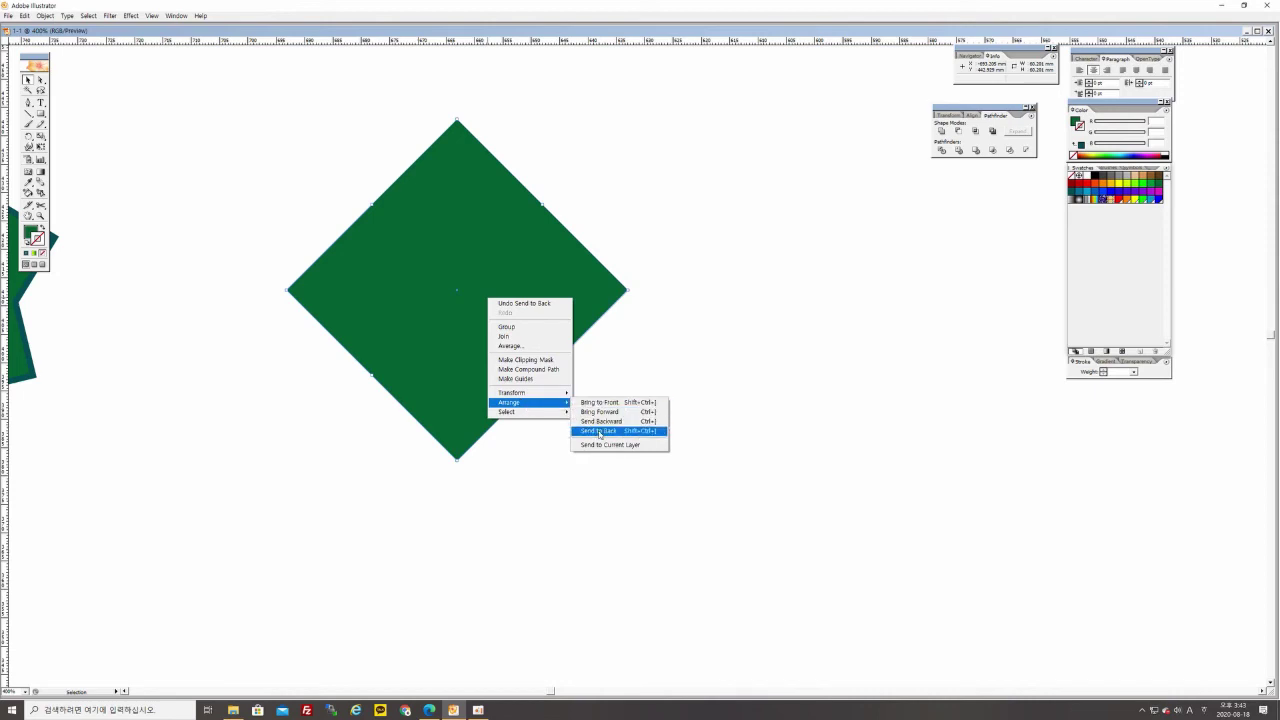
{"action": "left_click", "coordinate": [600, 431]}
{"action": "left_click", "coordinate": [462, 277]}
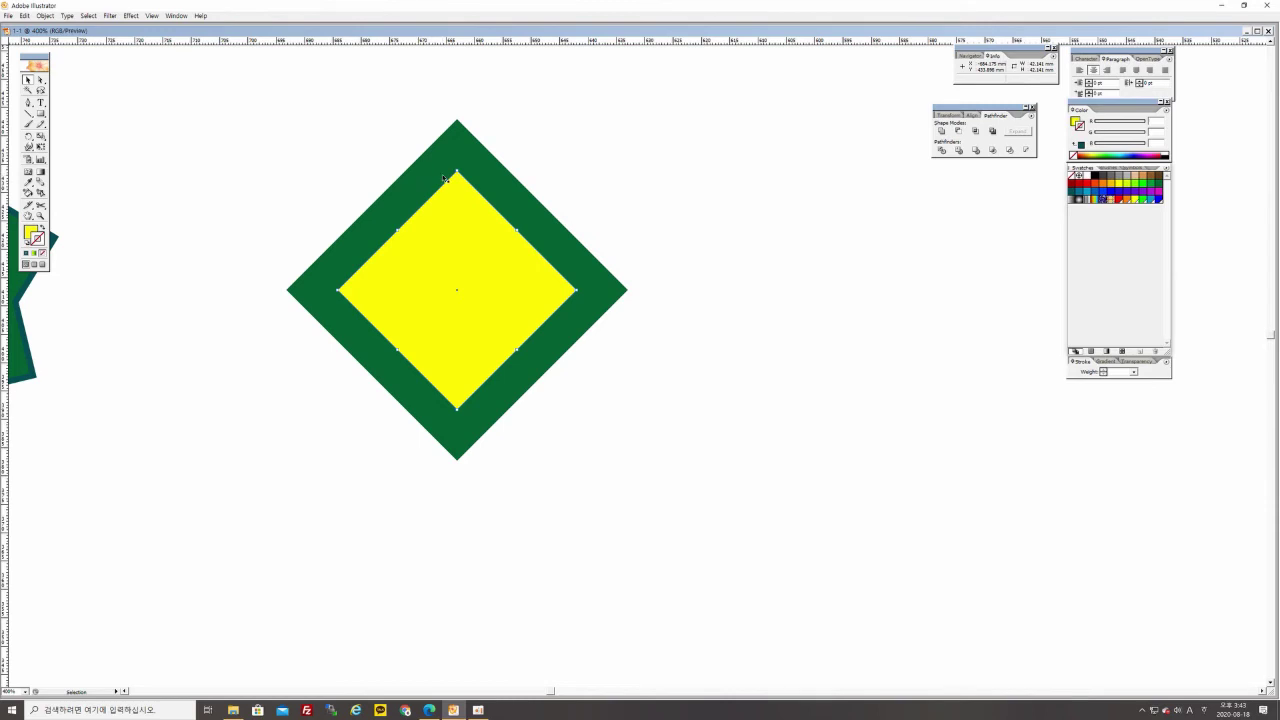
Subtract the yellow diamond from the green diamond with the Pathfinder shape mode to cut a hollow centre
{"action": "left_click", "coordinate": [651, 317]}
{"action": "left_click", "coordinate": [460, 290]}
{"action": "left_click", "coordinate": [405, 482]}
{"action": "left_click_drag", "start_coordinate": [207, 106], "coordinate": [683, 462]}
{"action": "left_click", "coordinate": [958, 132]}
{"action": "left_click", "coordinate": [752, 340]}
Move the hollow green diamond around the canvas and leave it slightly to the right of its original place
{"action": "left_click", "coordinate": [333, 308]}
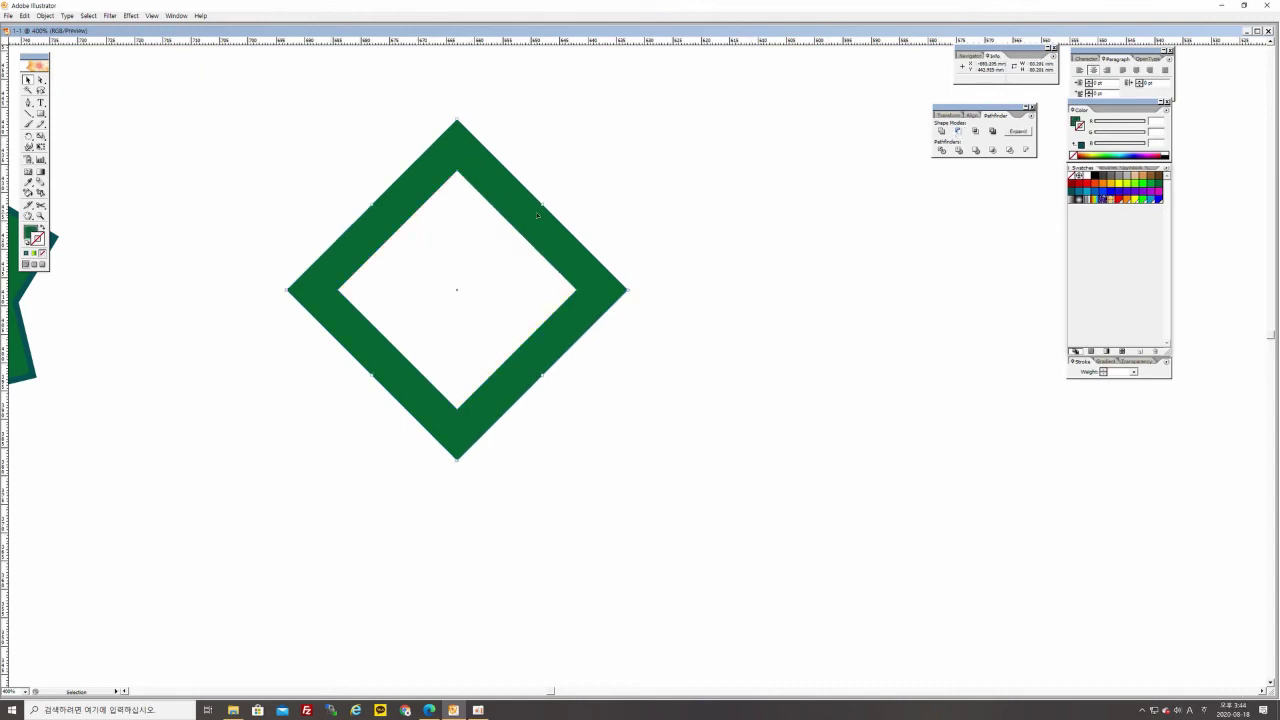
{"action": "left_click_drag", "start_coordinate": [333, 308], "coordinate": [395, 311]}
{"action": "left_click_drag", "start_coordinate": [577, 217], "coordinate": [488, 196]}
{"action": "left_click", "coordinate": [709, 209]}
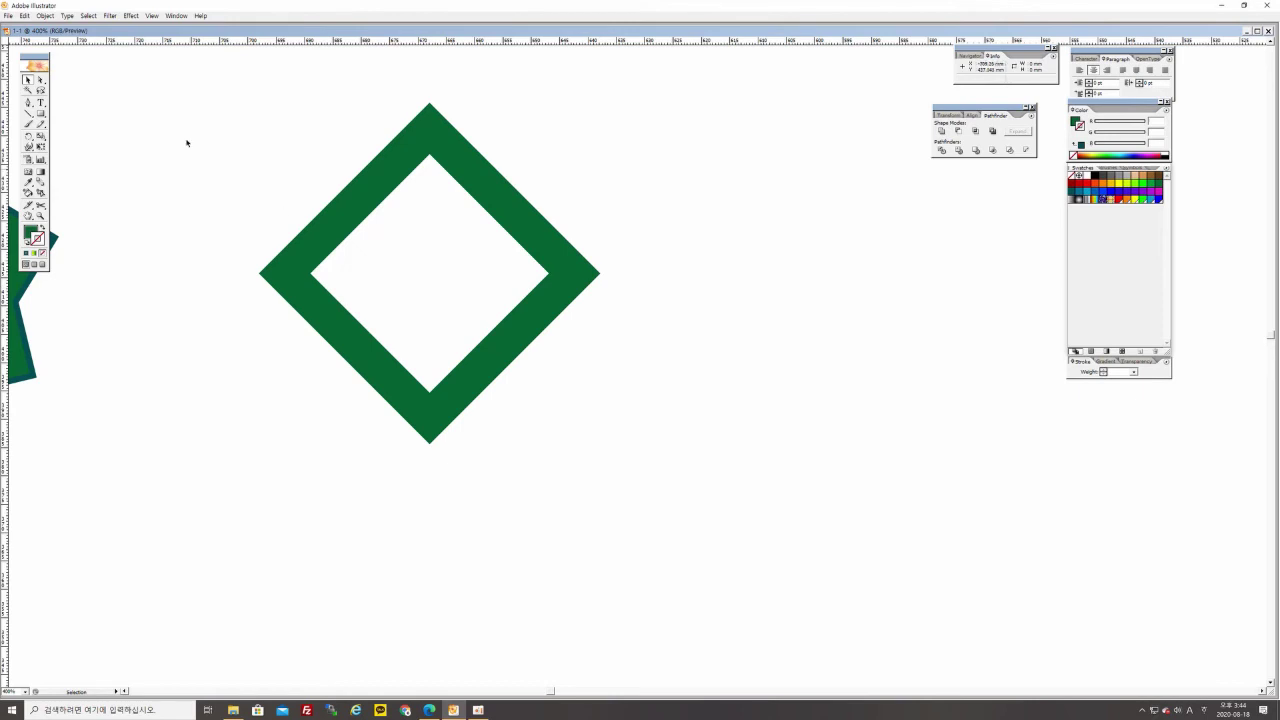
{"action": "left_click_drag", "start_coordinate": [455, 158], "coordinate": [500, 176]}
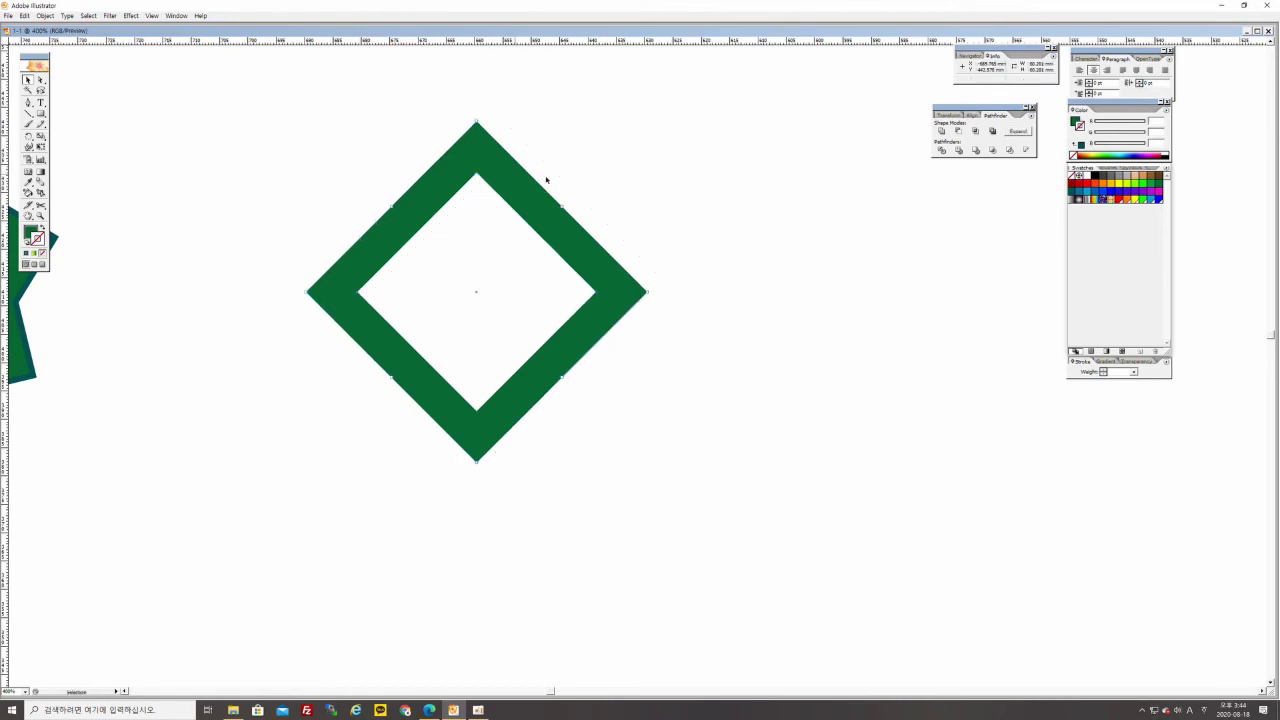
{"action": "left_click", "coordinate": [681, 220]}
Draw a rectangle about 100 by 73 mm over the hollow diamond, filled with gray and without a stroke
{"action": "left_click", "coordinate": [41, 113]}
{"action": "left_click_drag", "start_coordinate": [192, 86], "coordinate": [757, 497]}
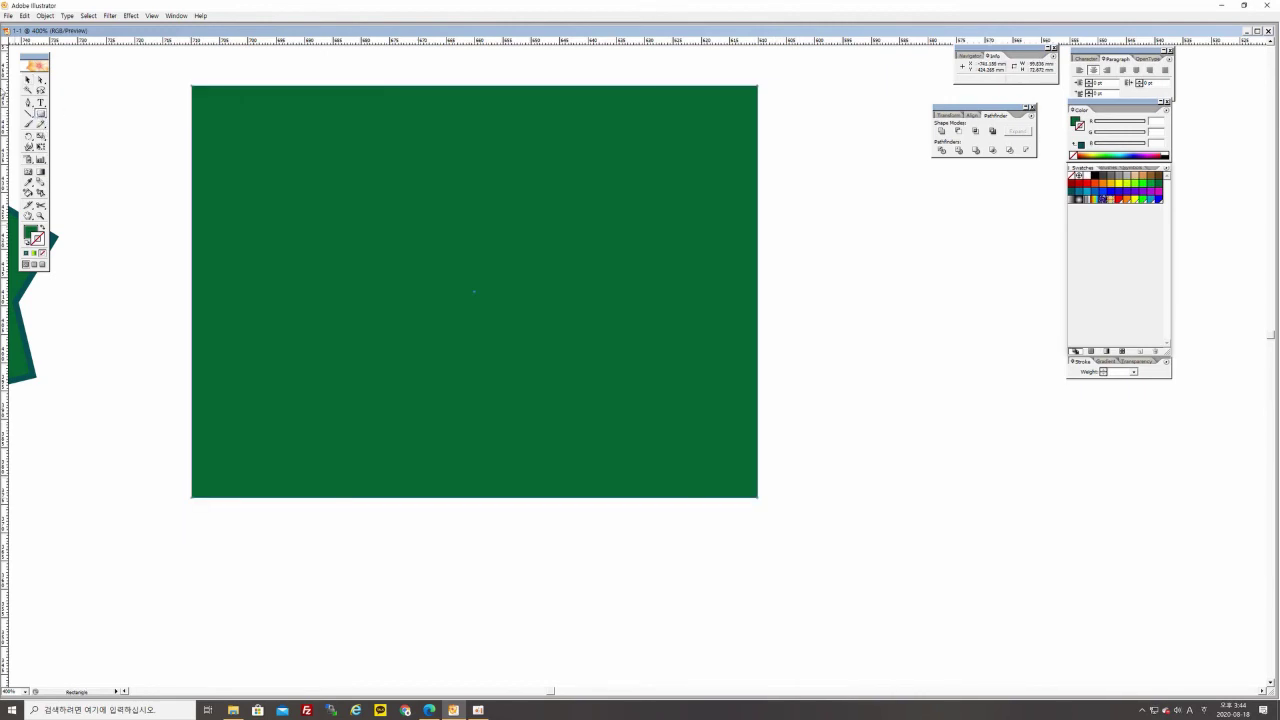
{"action": "left_click", "coordinate": [1117, 178]}
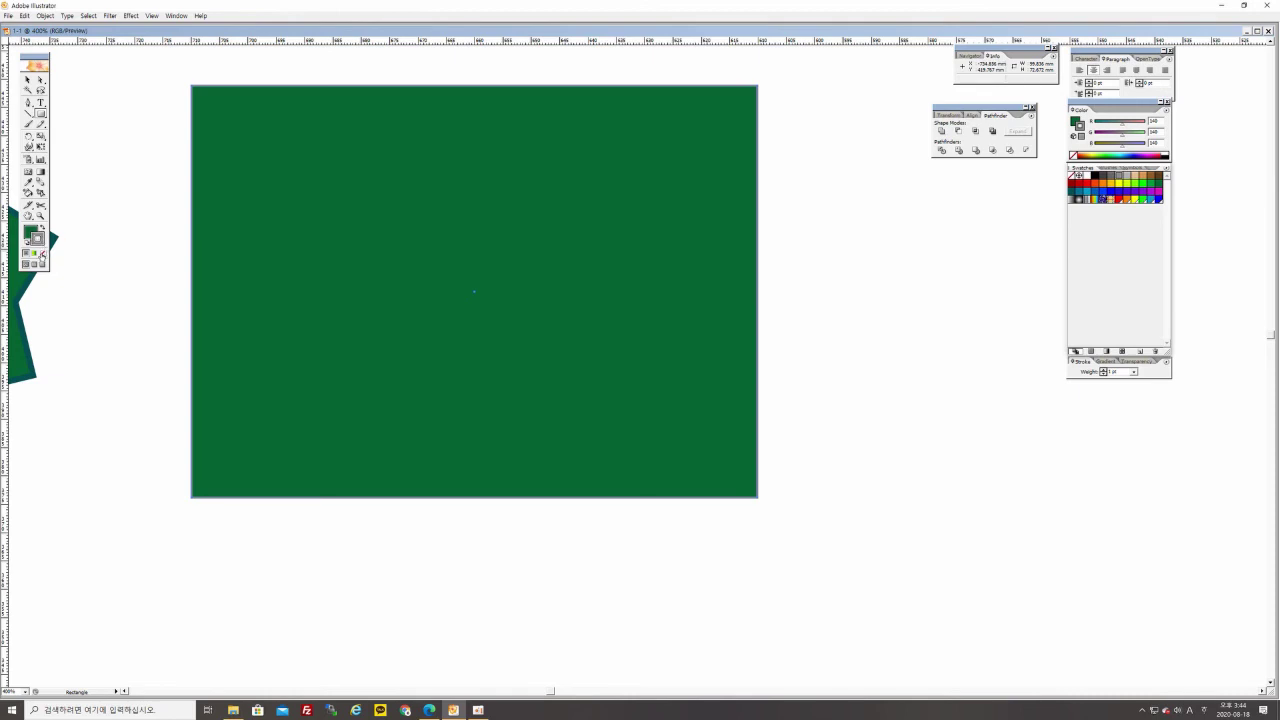
{"action": "left_click", "coordinate": [42, 229]}
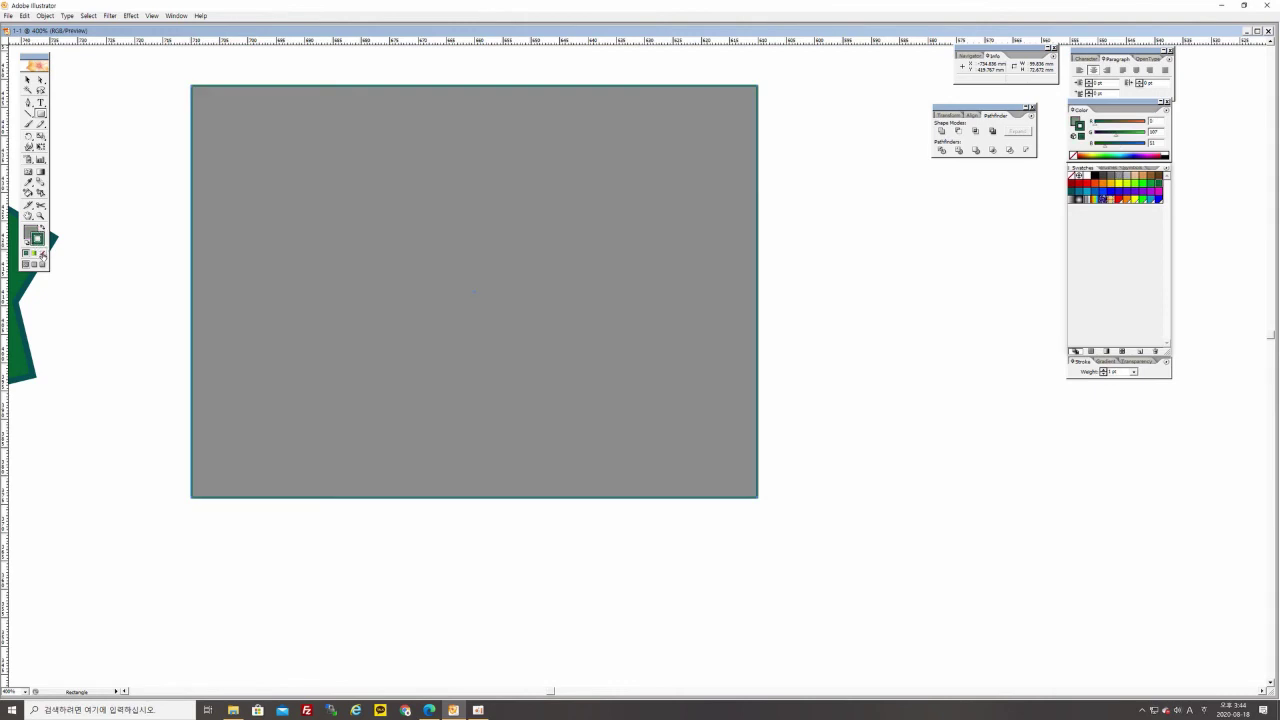
{"action": "left_click", "coordinate": [42, 253]}
{"action": "left_click", "coordinate": [28, 79]}
{"action": "left_click", "coordinate": [125, 176]}
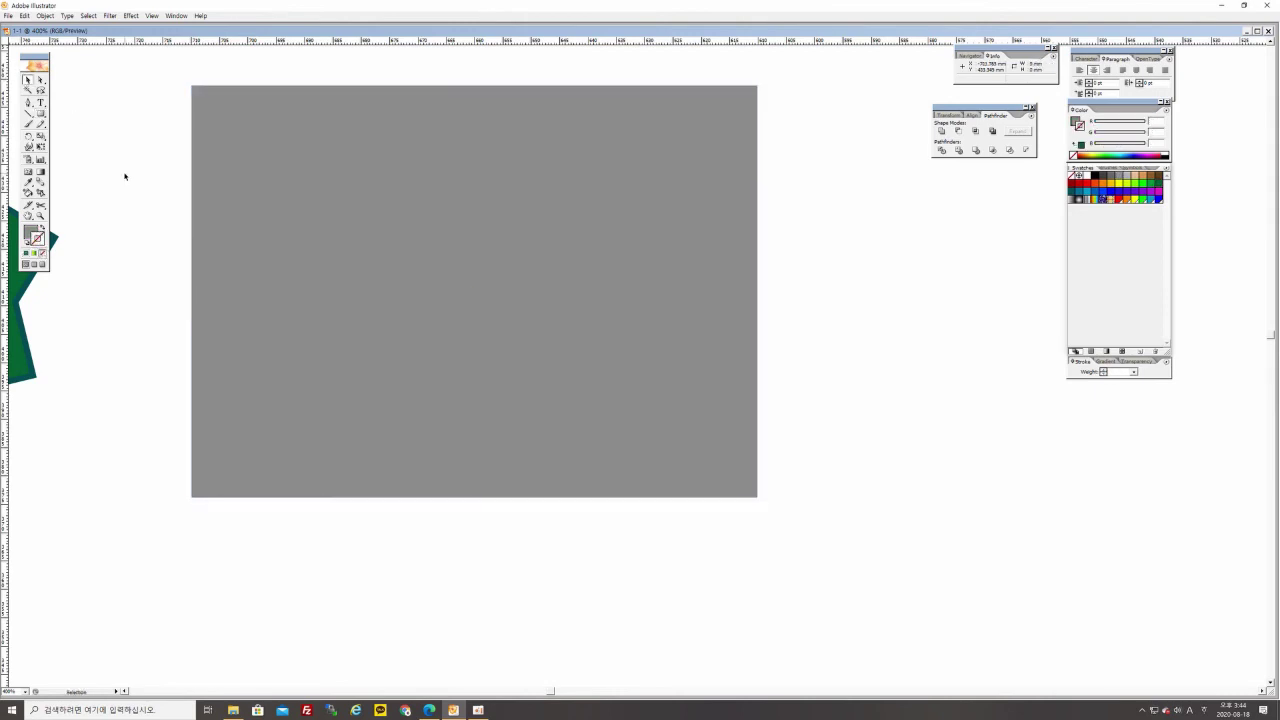
Send the gray rectangle to the back, behind the hollow green diamond
{"action": "left_click", "coordinate": [478, 284]}
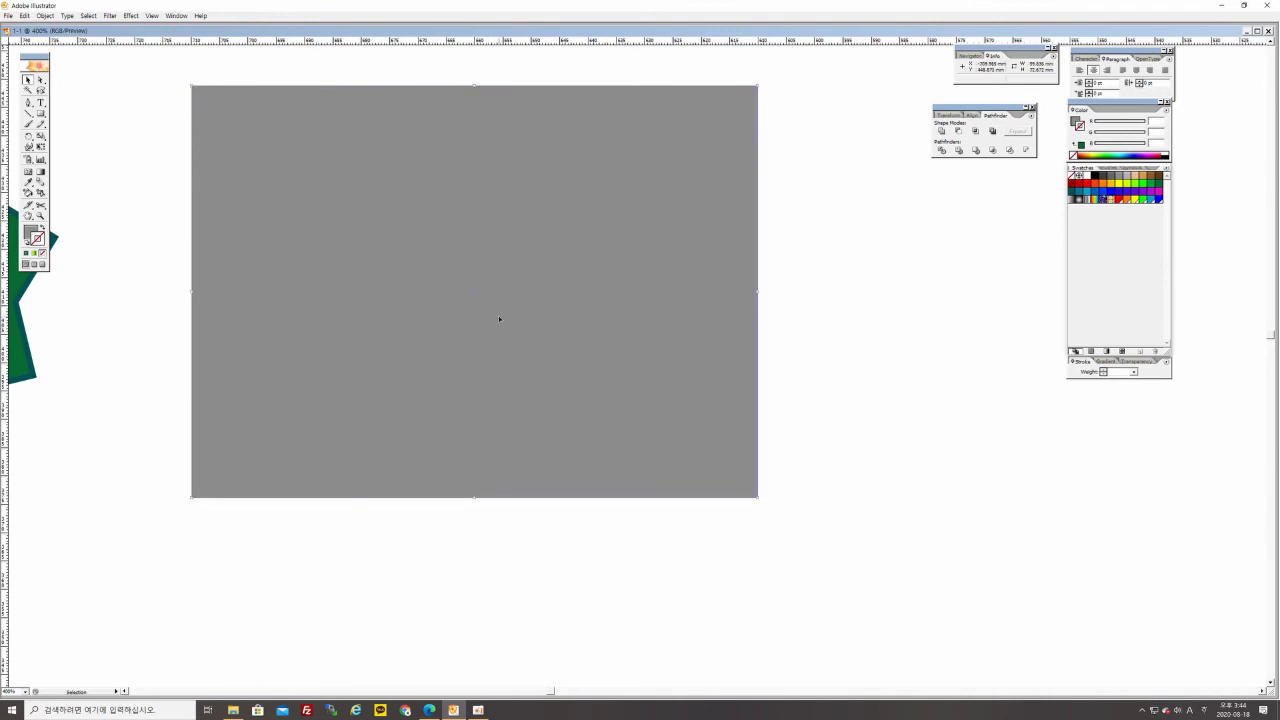
{"action": "right_click", "coordinate": [499, 289]}
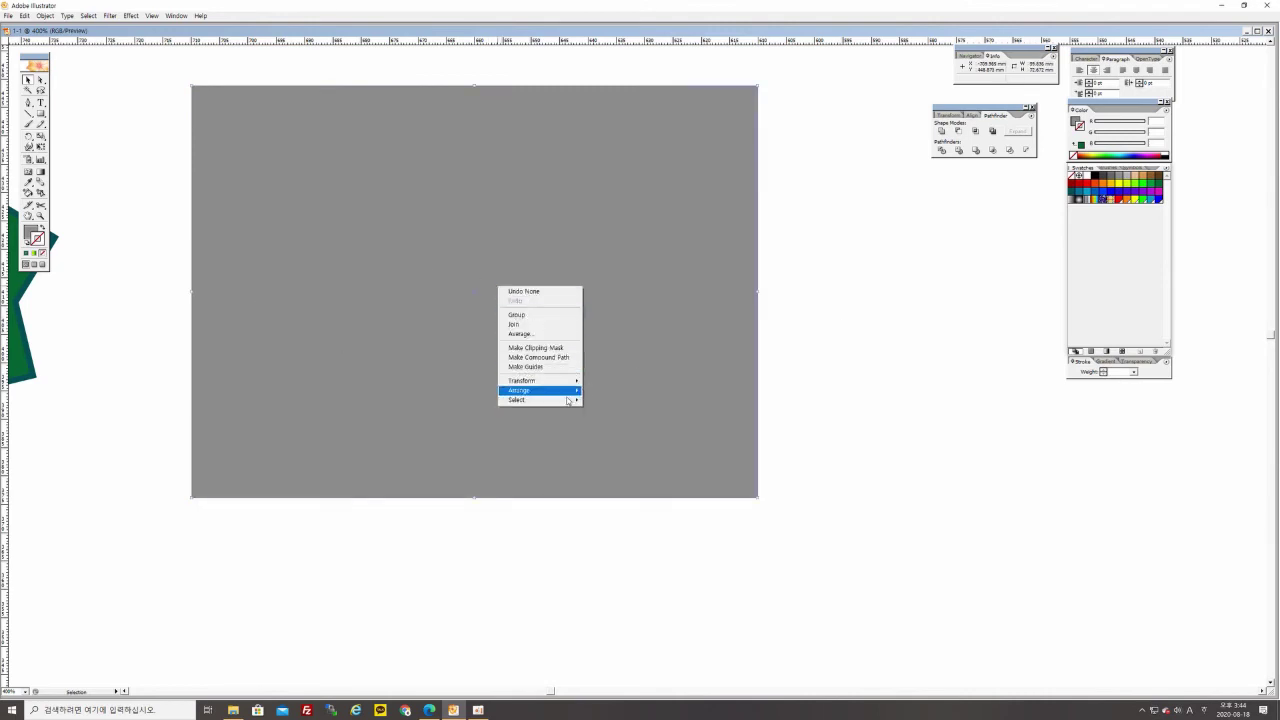
{"action": "mouse_move", "coordinate": [566, 396]}
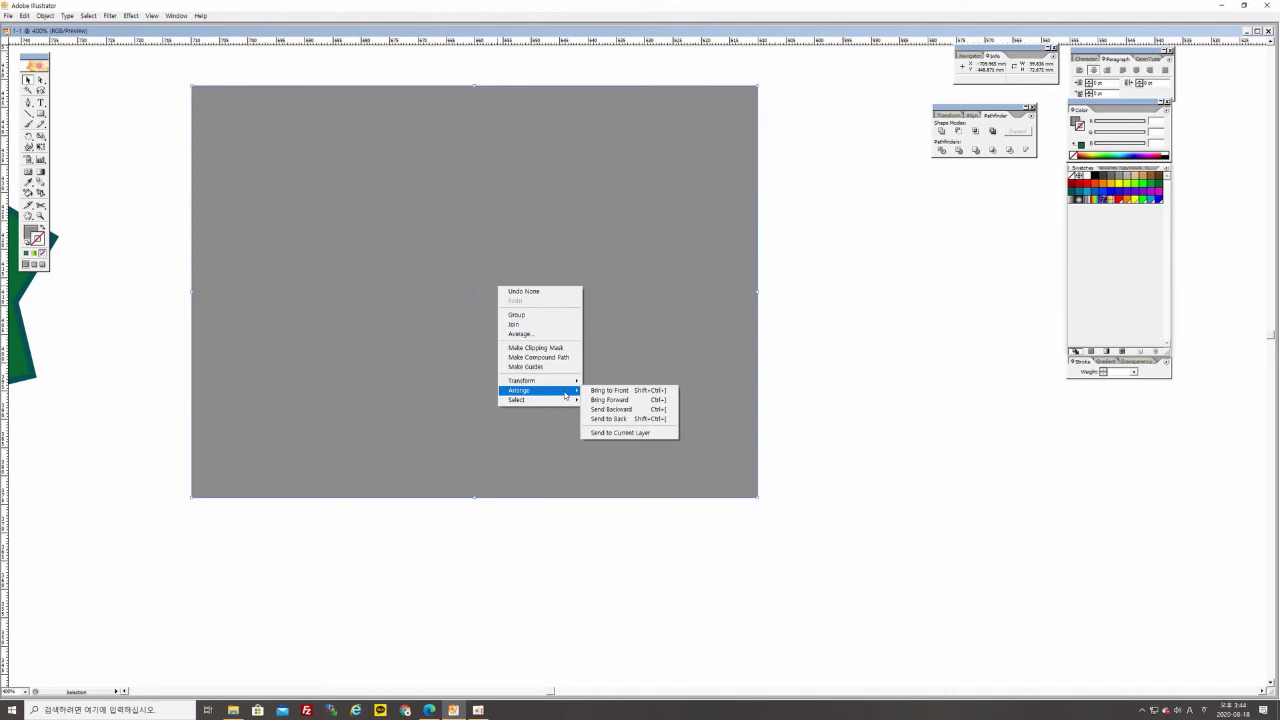
{"action": "left_click", "coordinate": [609, 425]}
{"action": "left_click", "coordinate": [928, 221]}
Move the hollow green diamond around over the gray rectangle and leave it slightly up and to the left
{"action": "left_click", "coordinate": [470, 163]}
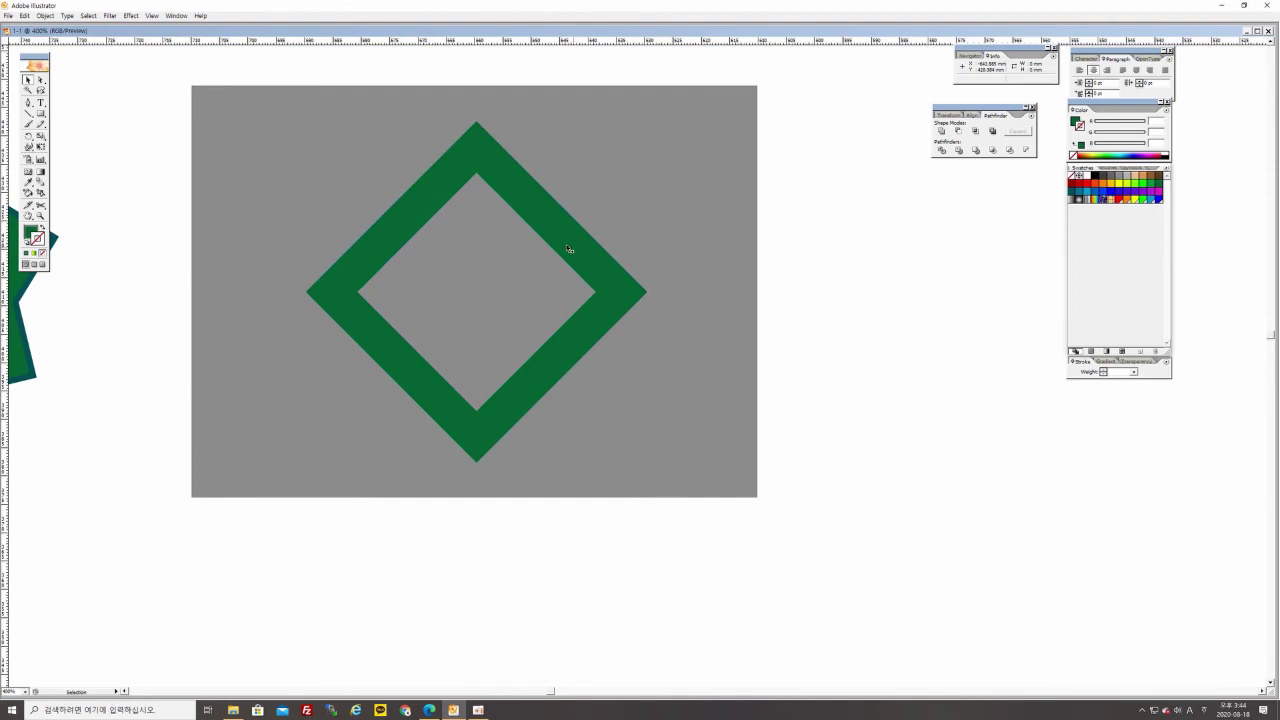
{"action": "mouse_move", "coordinate": [574, 232]}
{"action": "left_mouse_down"}
{"action": "mouse_move", "coordinate": [778, 203]}
{"action": "mouse_move", "coordinate": [646, 152]}
{"action": "mouse_move", "coordinate": [746, 235]}
{"action": "mouse_move", "coordinate": [594, 219]}
{"action": "left_mouse_up"}
{"action": "key", "text": "ctrl+z"}
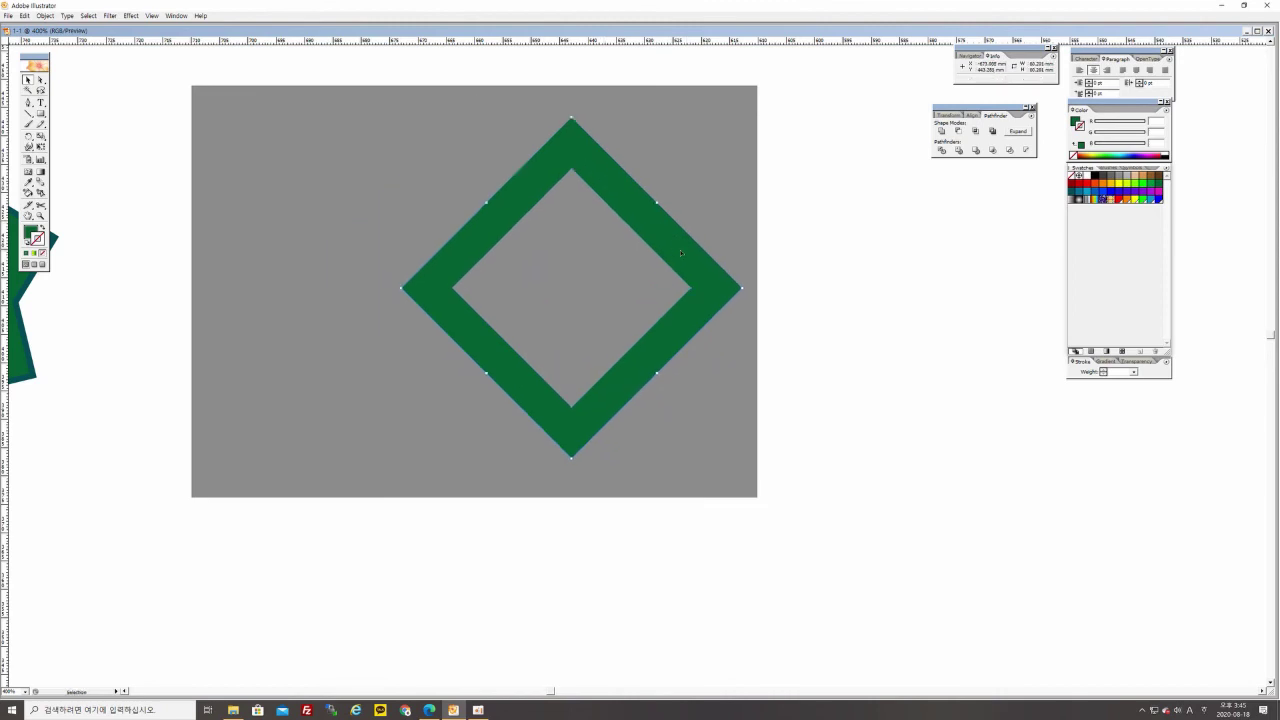
{"action": "key", "text": "ctrl+z"}
{"action": "key", "text": "ctrl+z"}
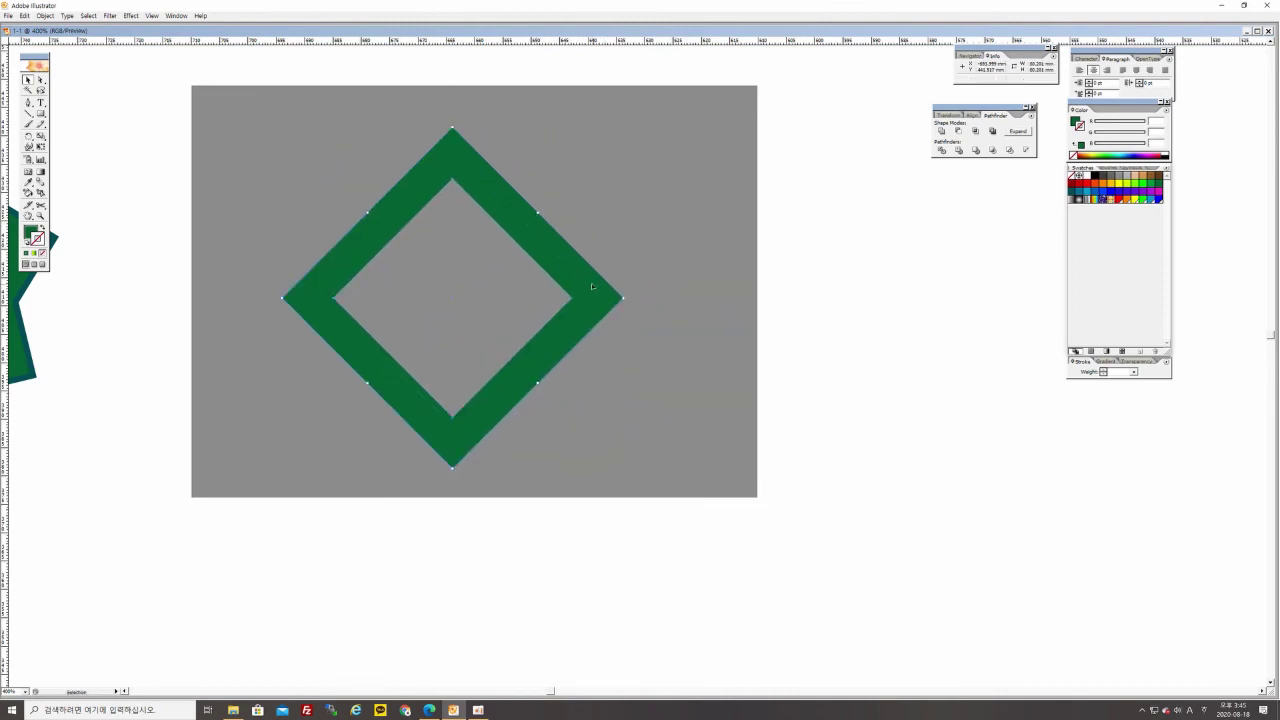
{"action": "key", "text": "ctrl+z"}
{"action": "key", "text": "ctrl+z"}
{"action": "left_click", "coordinate": [751, 268]}
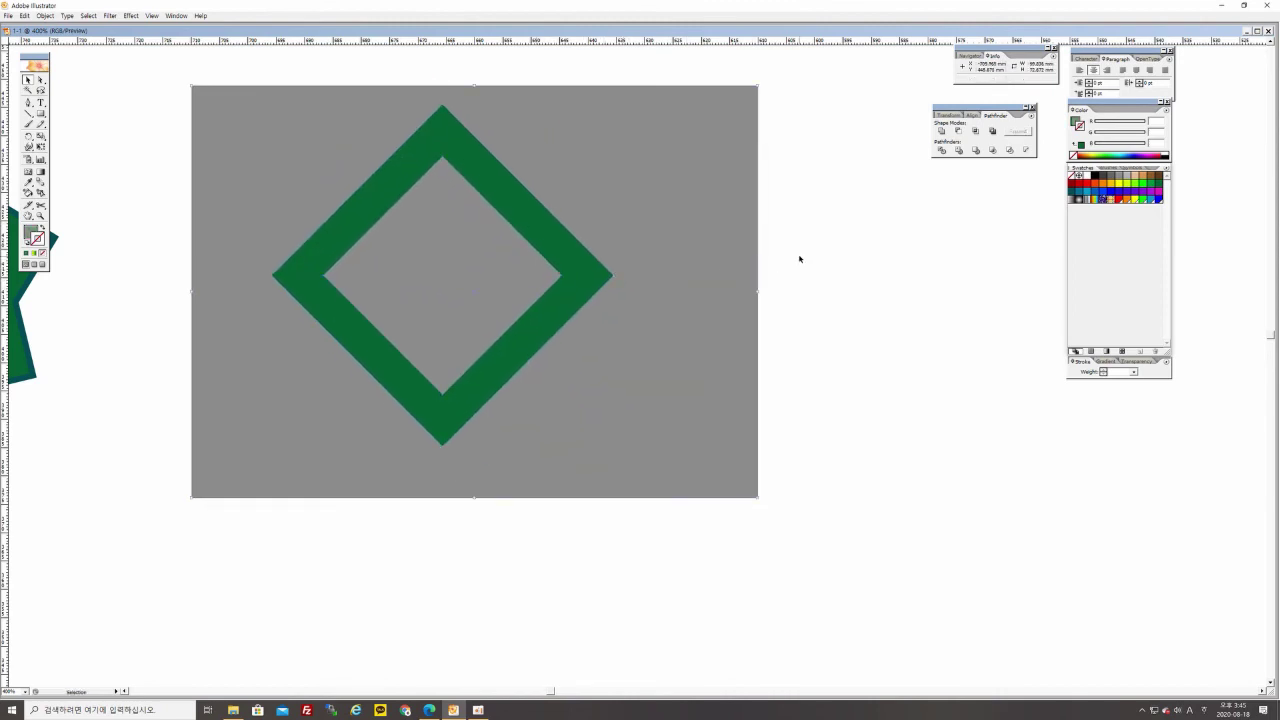
Draw a square about 28 mm wide to the right of the gray rectangle, filled with dark red and without a stroke
{"action": "left_click_drag", "start_coordinate": [831, 302], "coordinate": [574, 327]}
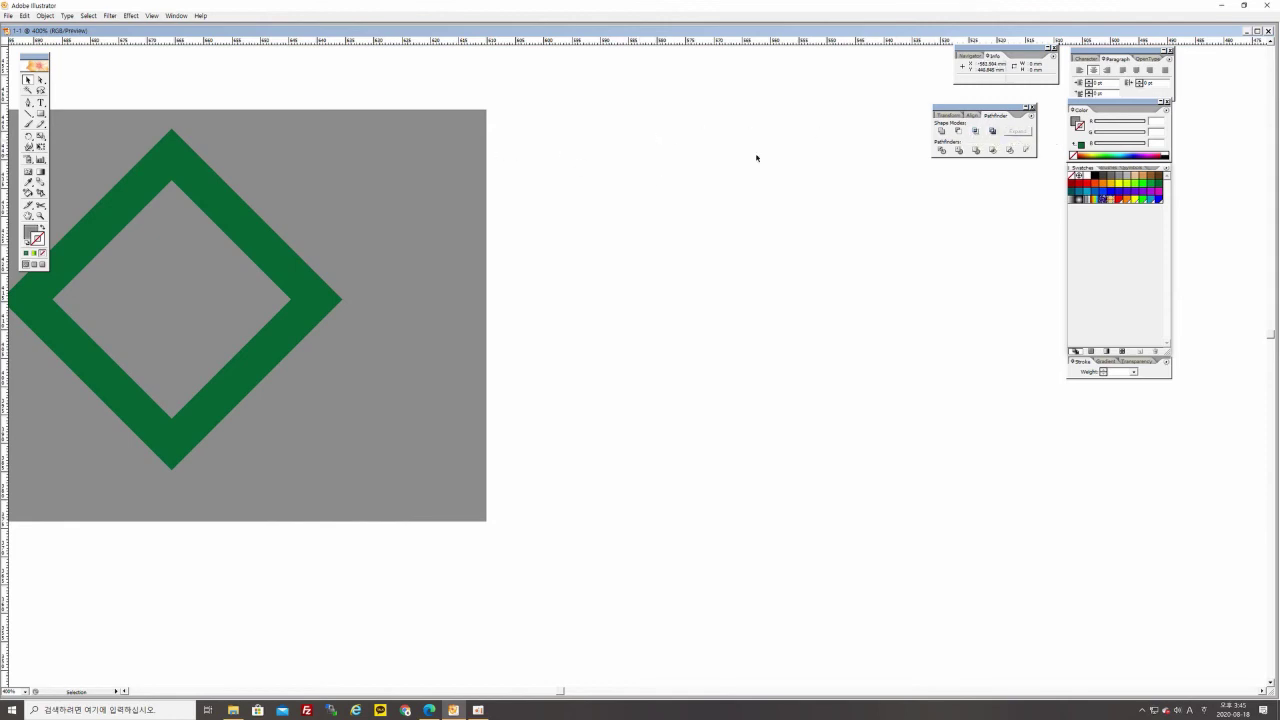
{"action": "left_click", "coordinate": [41, 115]}
{"action": "left_click_drag", "start_coordinate": [558, 155], "coordinate": [714, 312]}
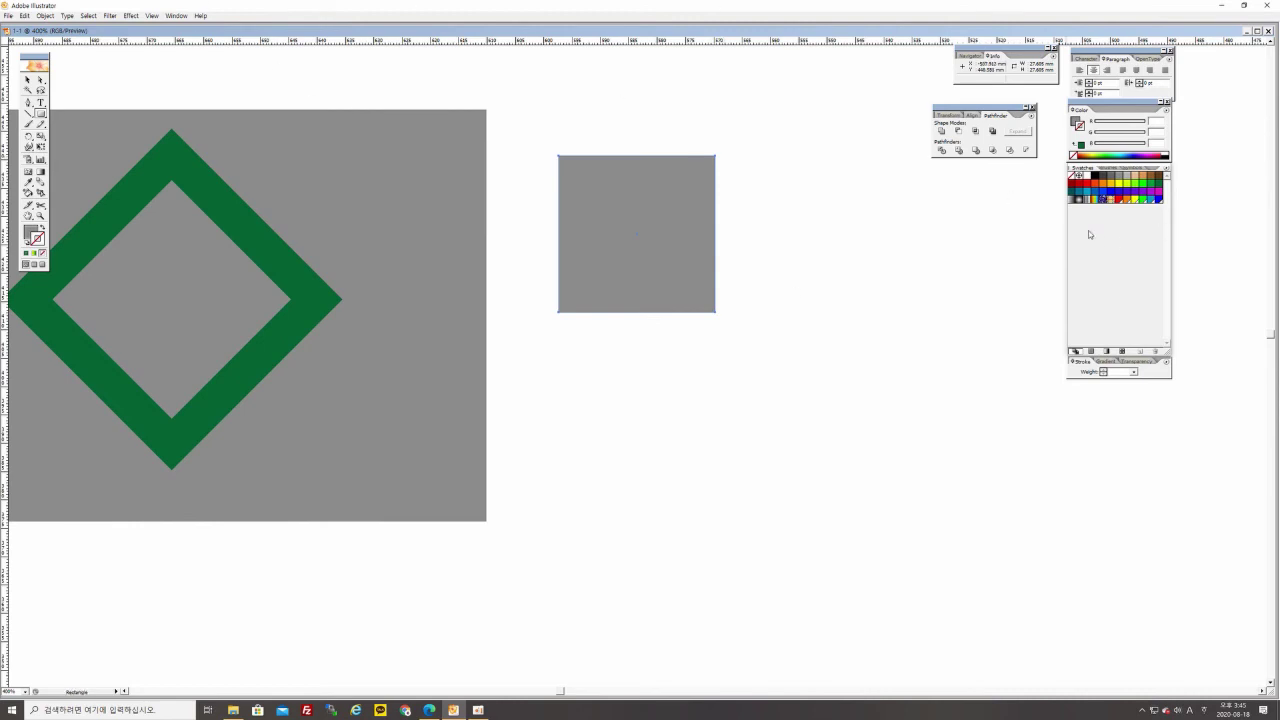
{"action": "left_click", "coordinate": [1079, 186]}
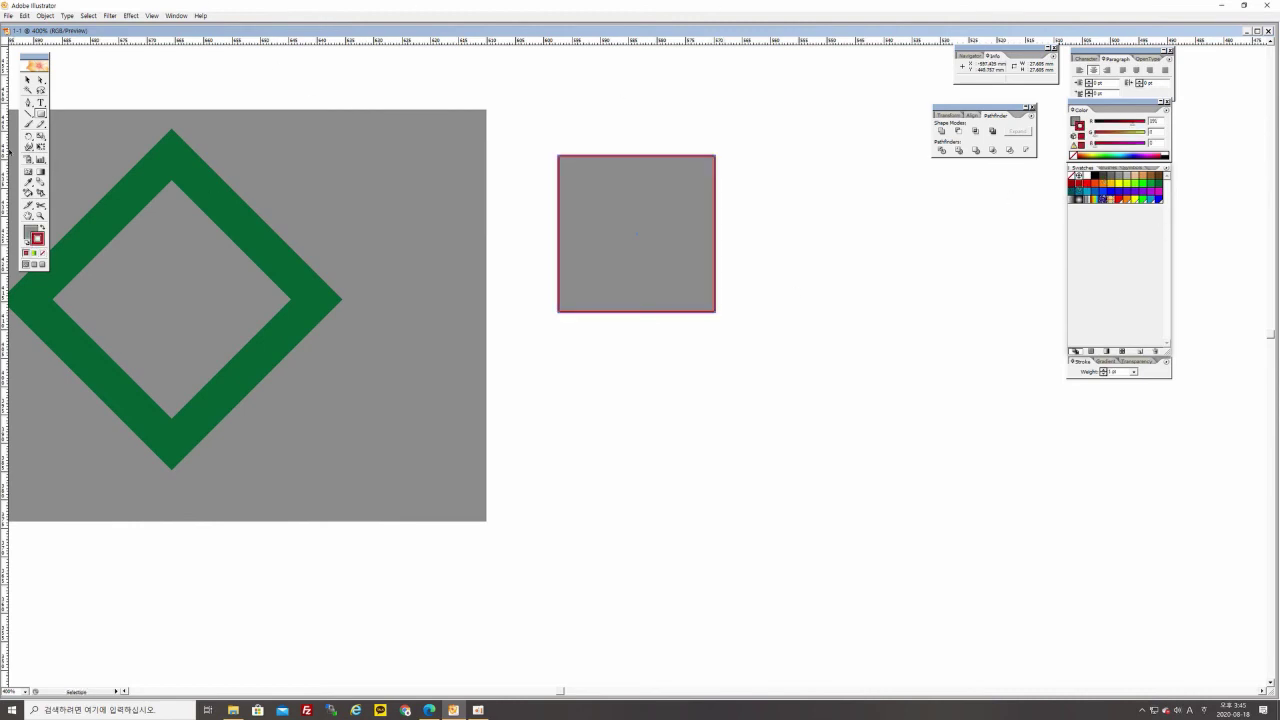
{"action": "left_click", "coordinate": [41, 228]}
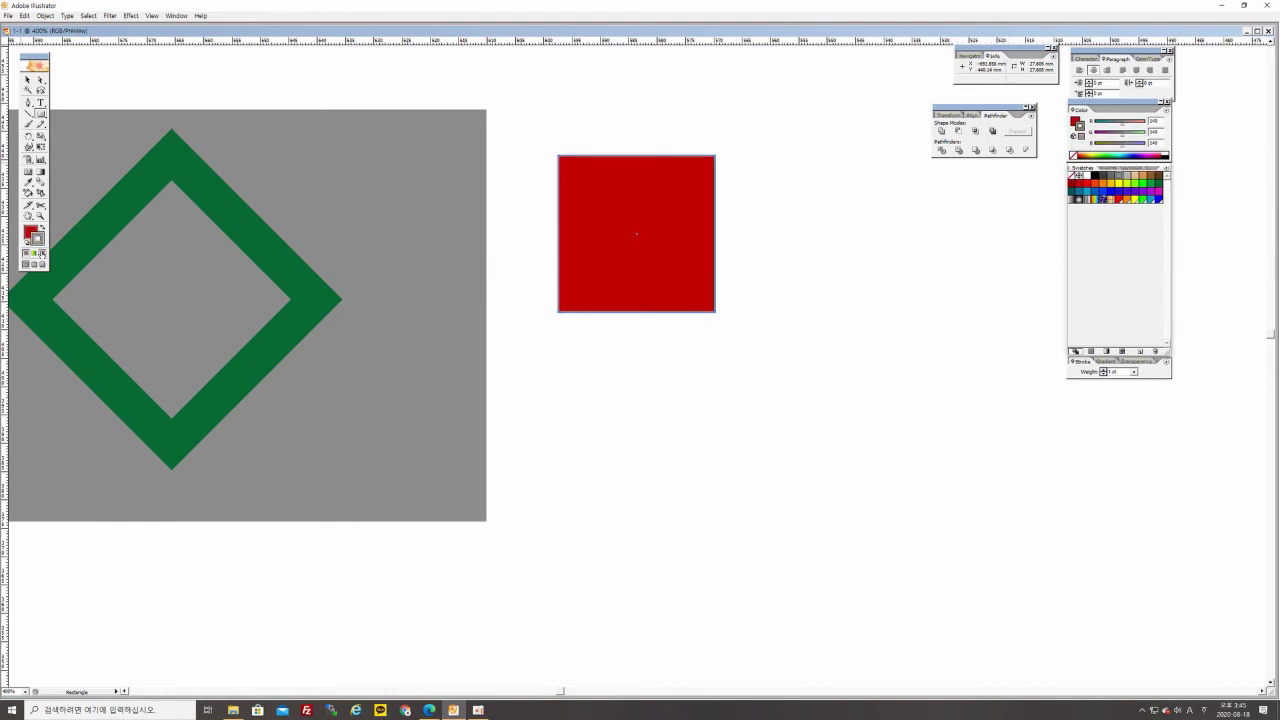
{"action": "left_click", "coordinate": [42, 253]}
{"action": "left_click", "coordinate": [27, 80]}
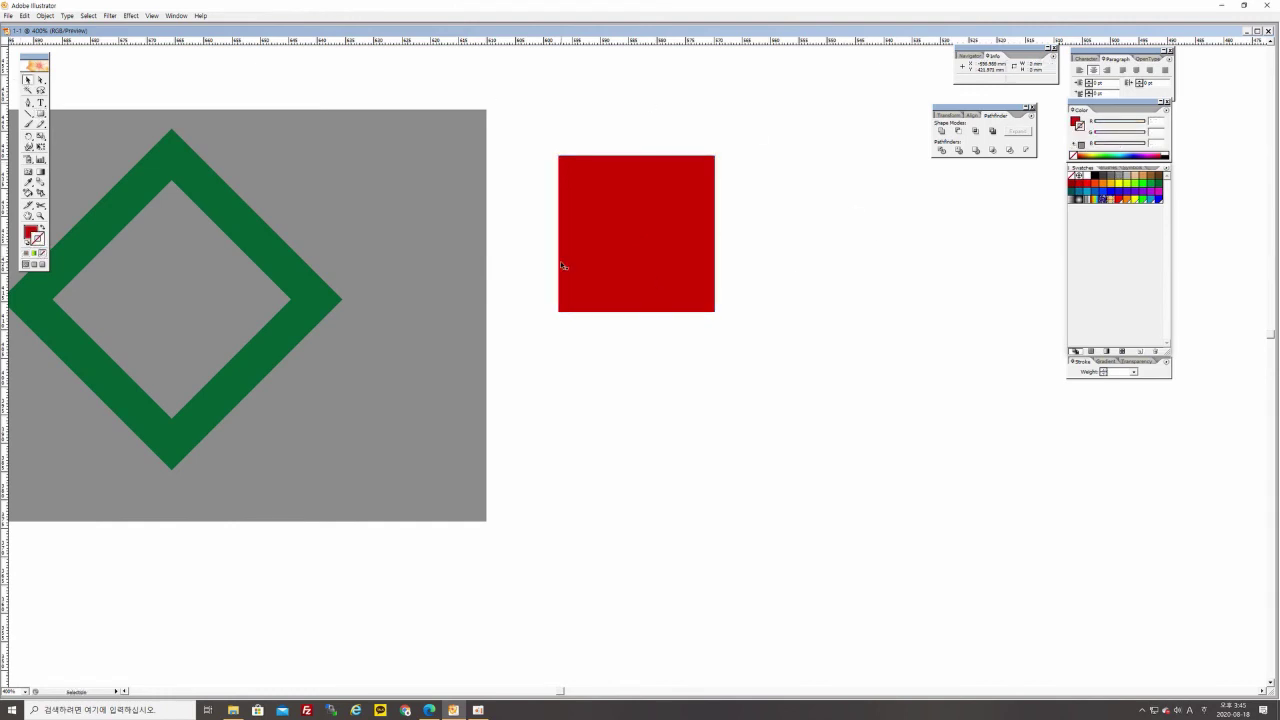
Duplicate the red square diagonally down and to the right by about half its width, and fill the copy with amber without a stroke
{"action": "left_click", "coordinate": [613, 239]}
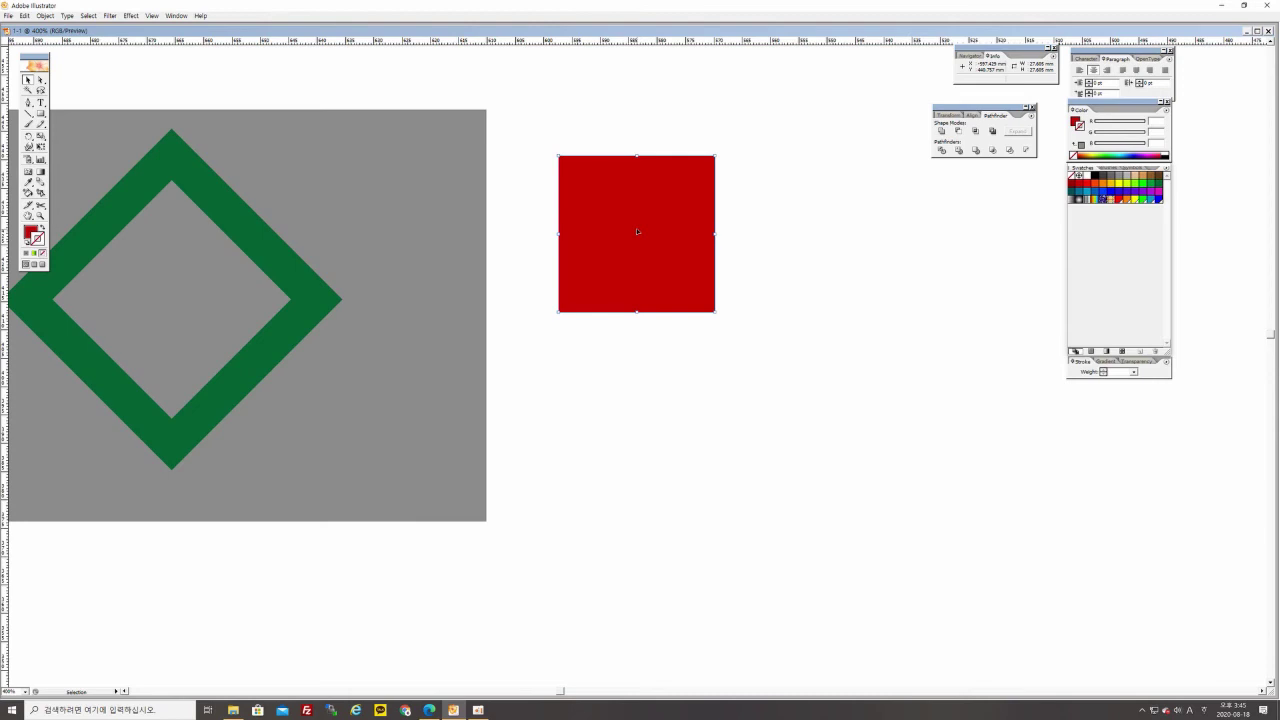
{"action": "left_click_drag", "start_coordinate": [637, 231], "coordinate": [709, 295]}
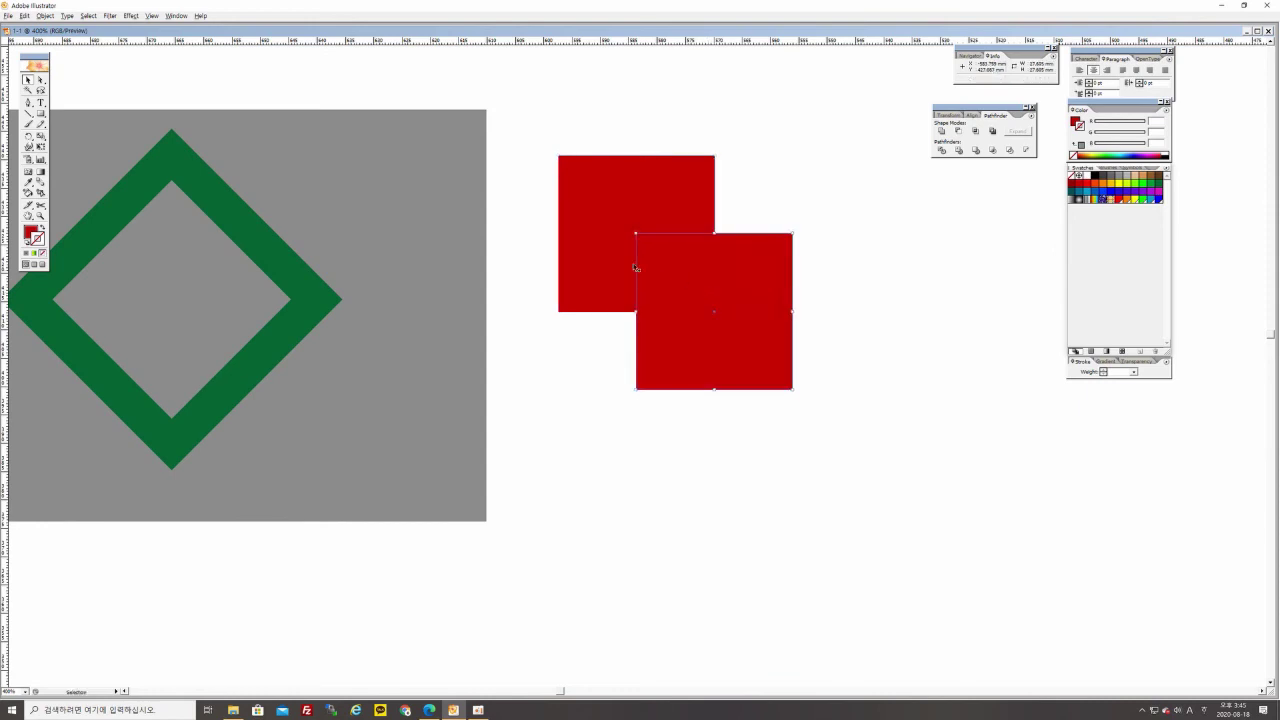
{"action": "left_click", "coordinate": [1110, 187]}
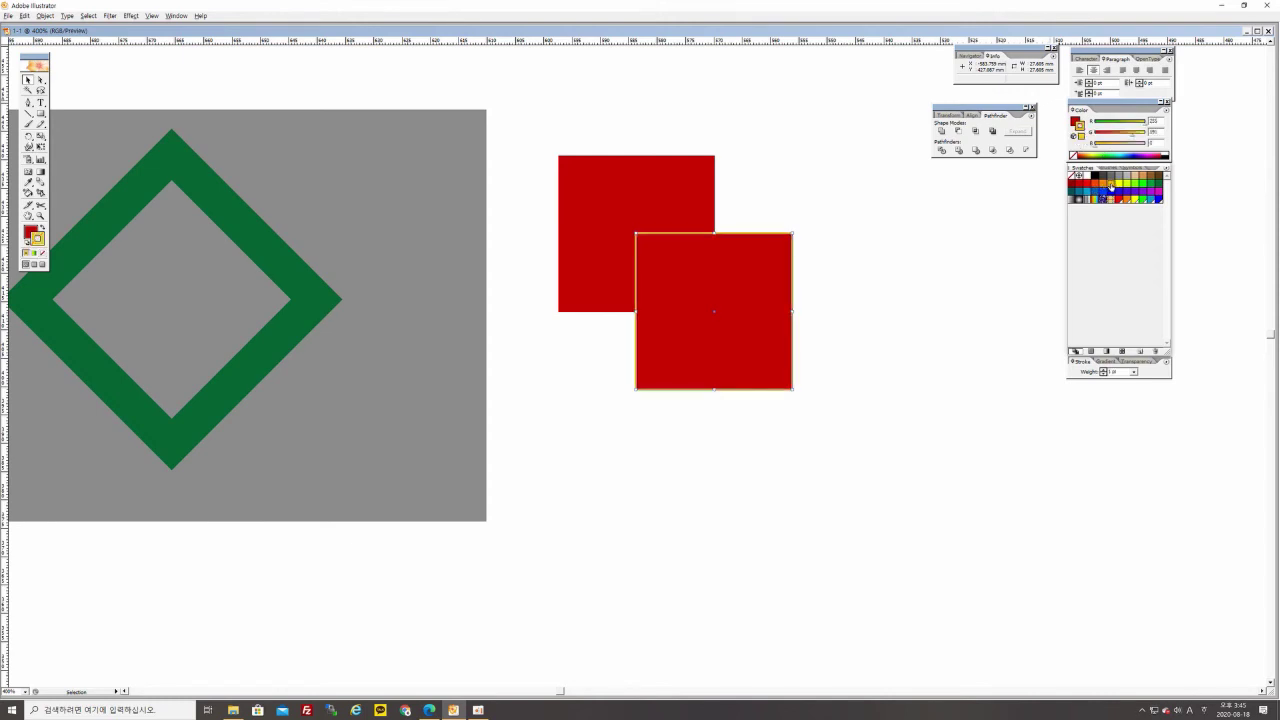
{"action": "left_click", "coordinate": [42, 228]}
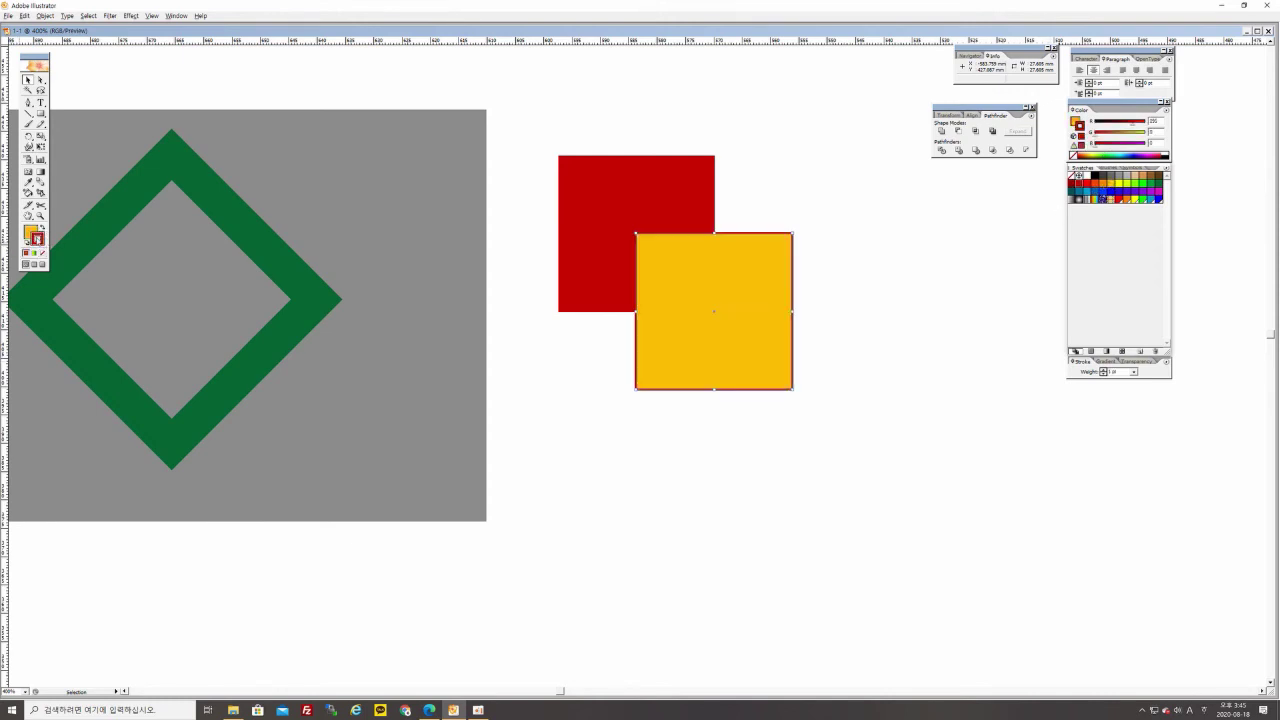
{"action": "left_click", "coordinate": [42, 253]}
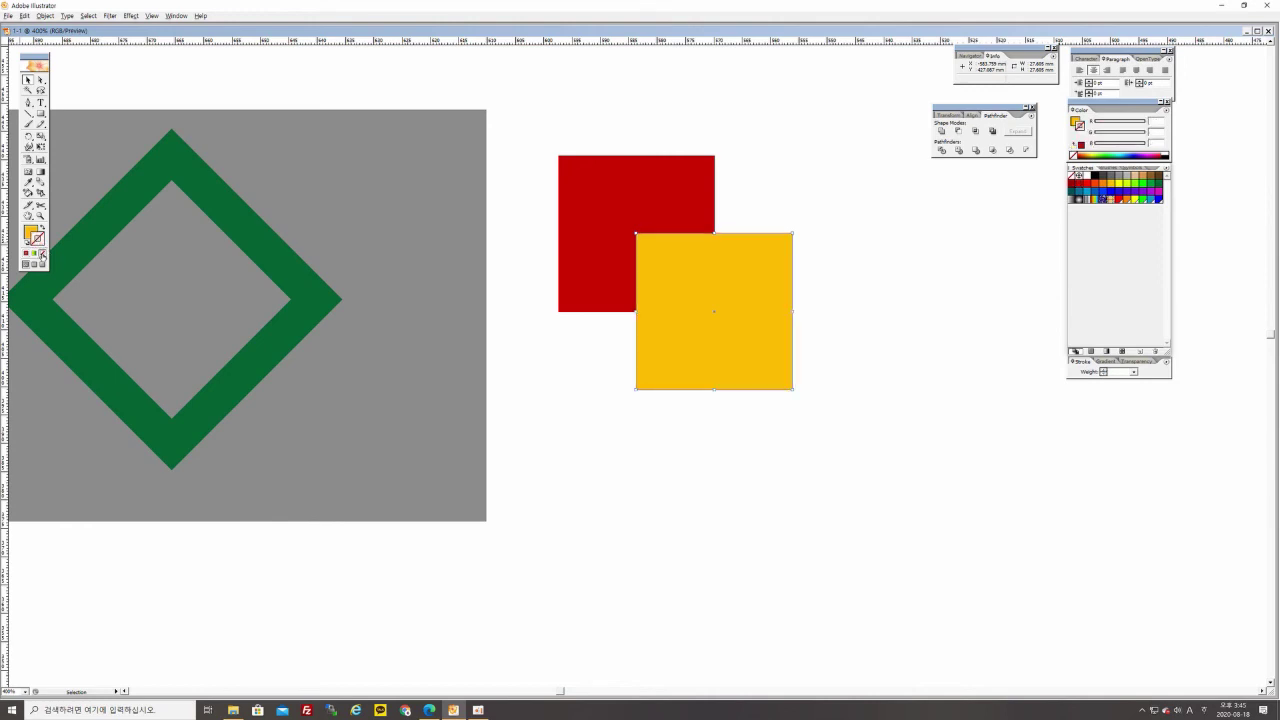
{"action": "left_click", "coordinate": [893, 398]}
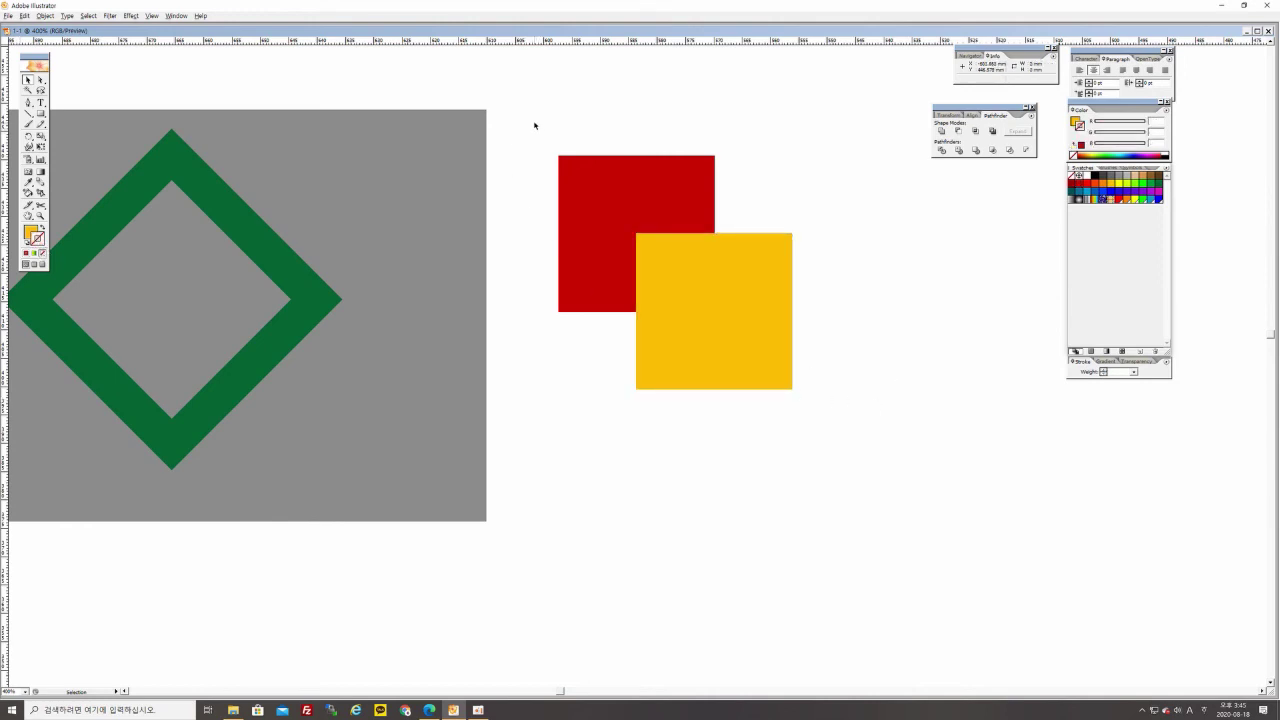
Apply the Intersect shape mode to the overlapping red and amber squares, and check the resulting compound shape's outlines
{"action": "left_click_drag", "start_coordinate": [534, 125], "coordinate": [885, 450]}
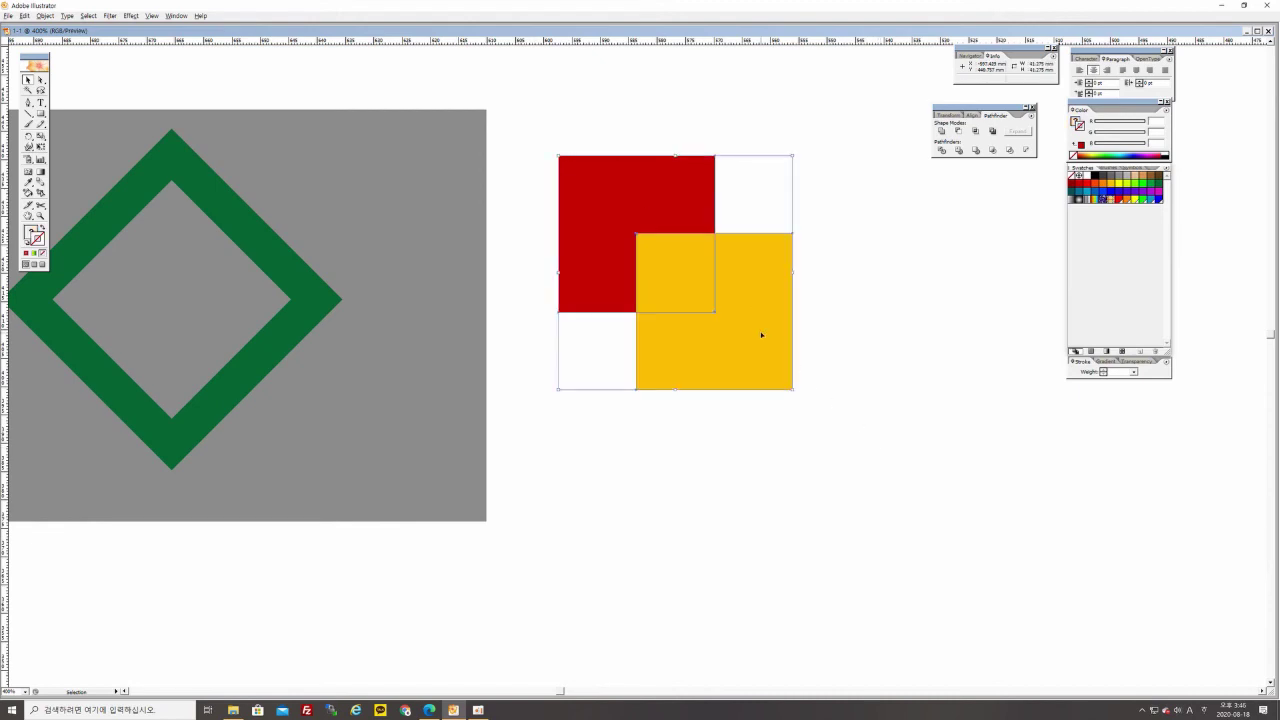
{"action": "left_click", "coordinate": [975, 132]}
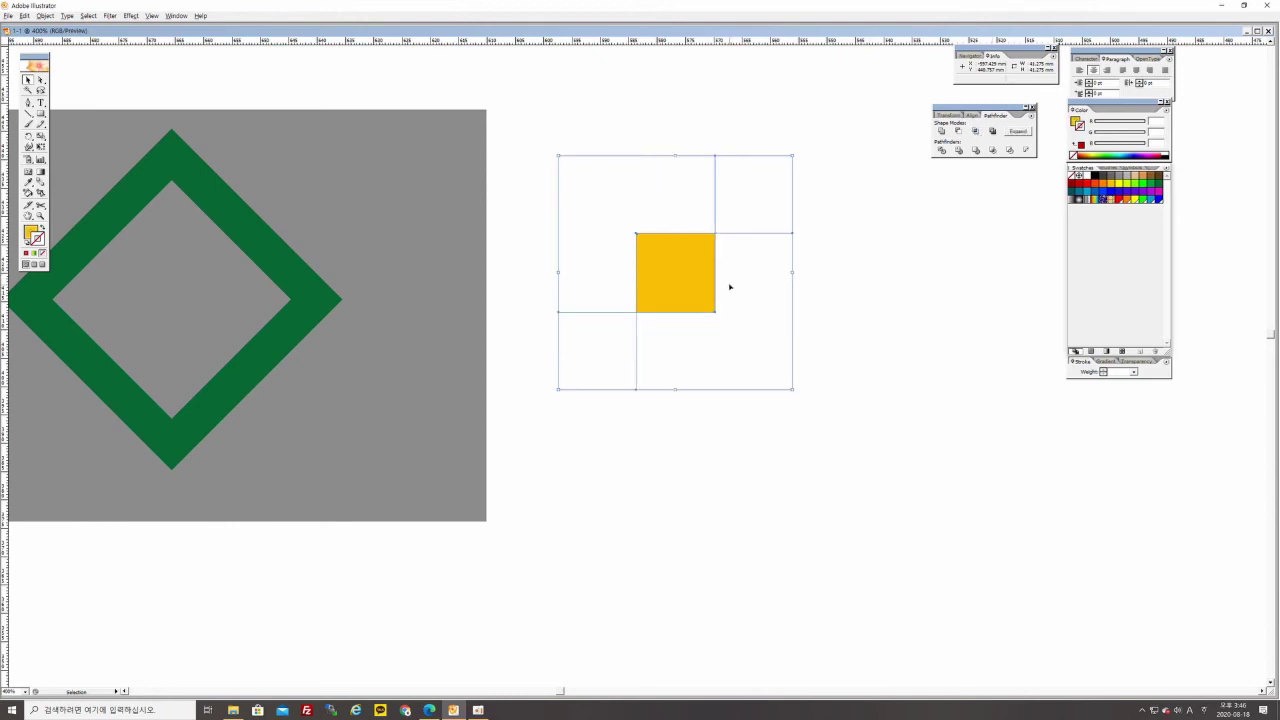
{"action": "left_click", "coordinate": [846, 329]}
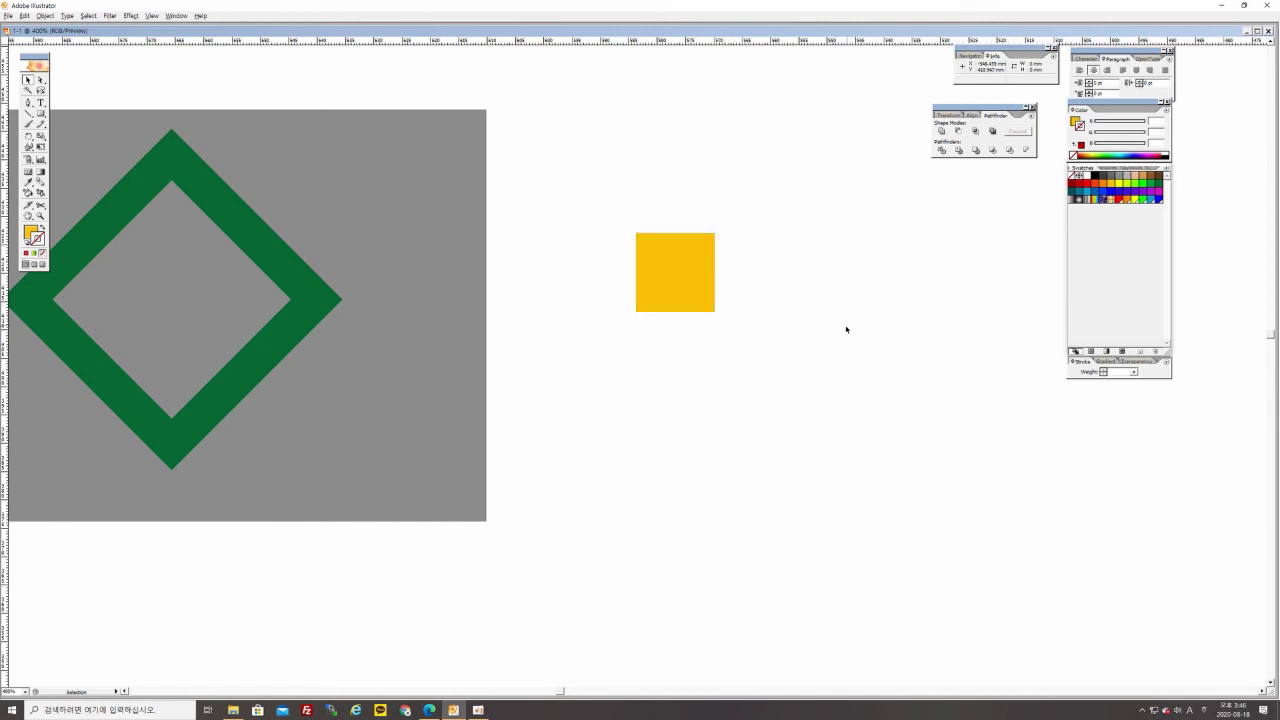
{"action": "left_click", "coordinate": [624, 205]}
{"action": "left_click", "coordinate": [864, 326]}
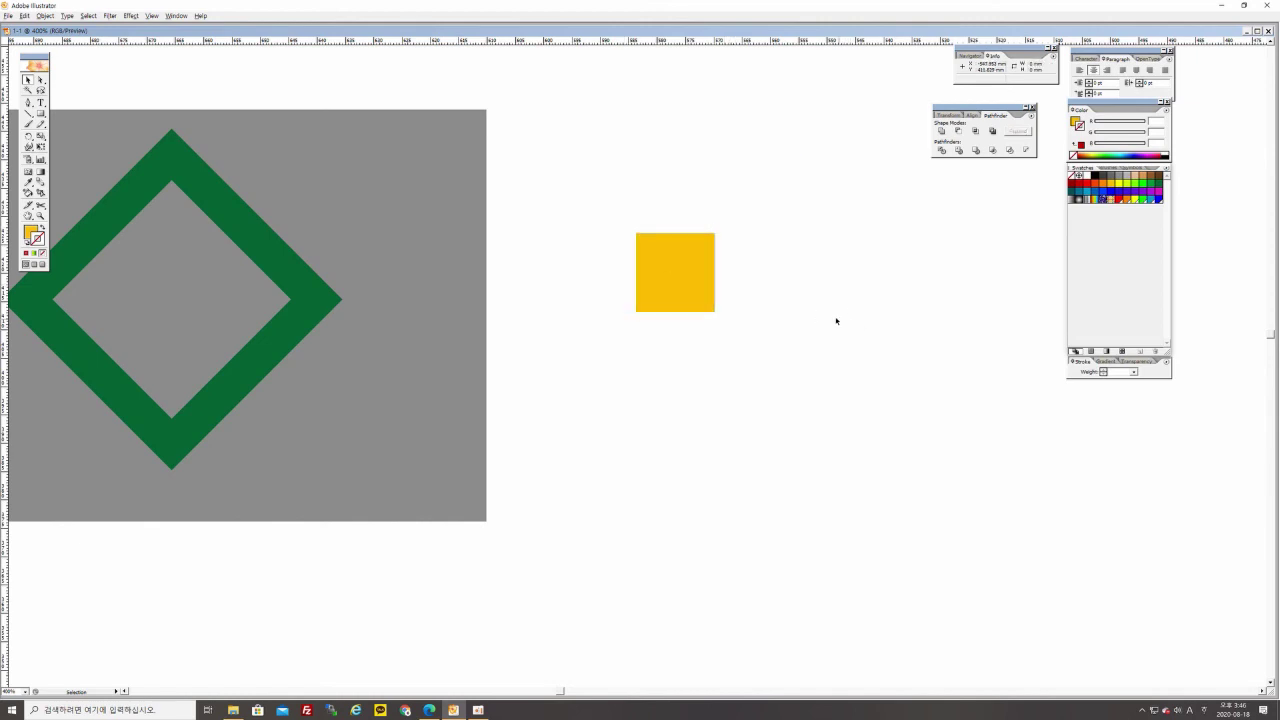
{"action": "left_click", "coordinate": [675, 274]}
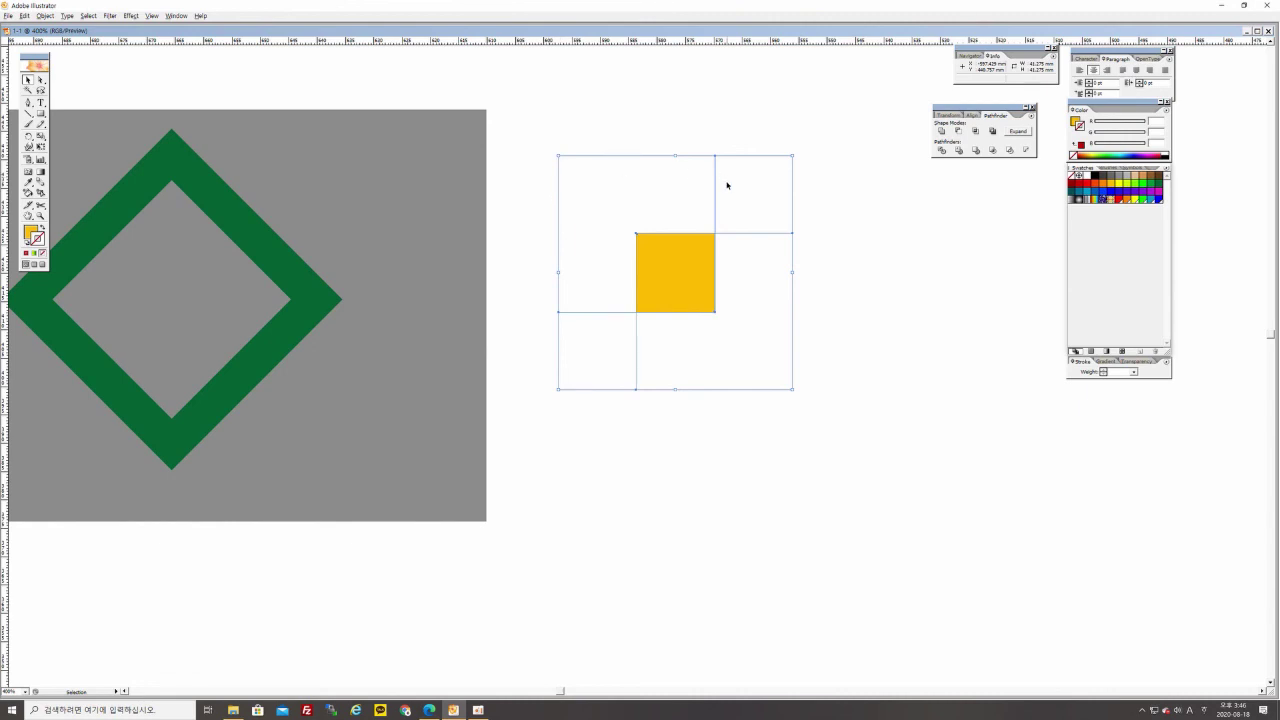
{"action": "left_click", "coordinate": [900, 309]}
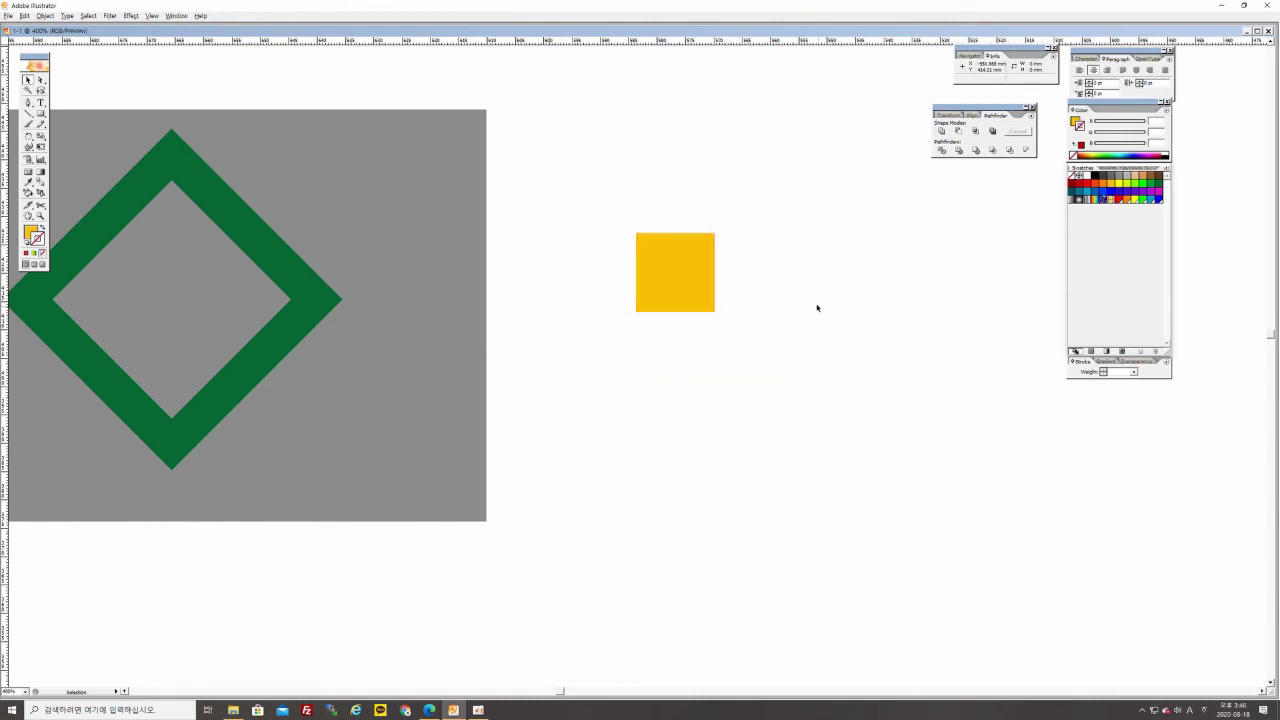
Undo the intersection and compare the original red and amber squares by selecting each in turn
{"action": "key", "text": "ctrl+z"}
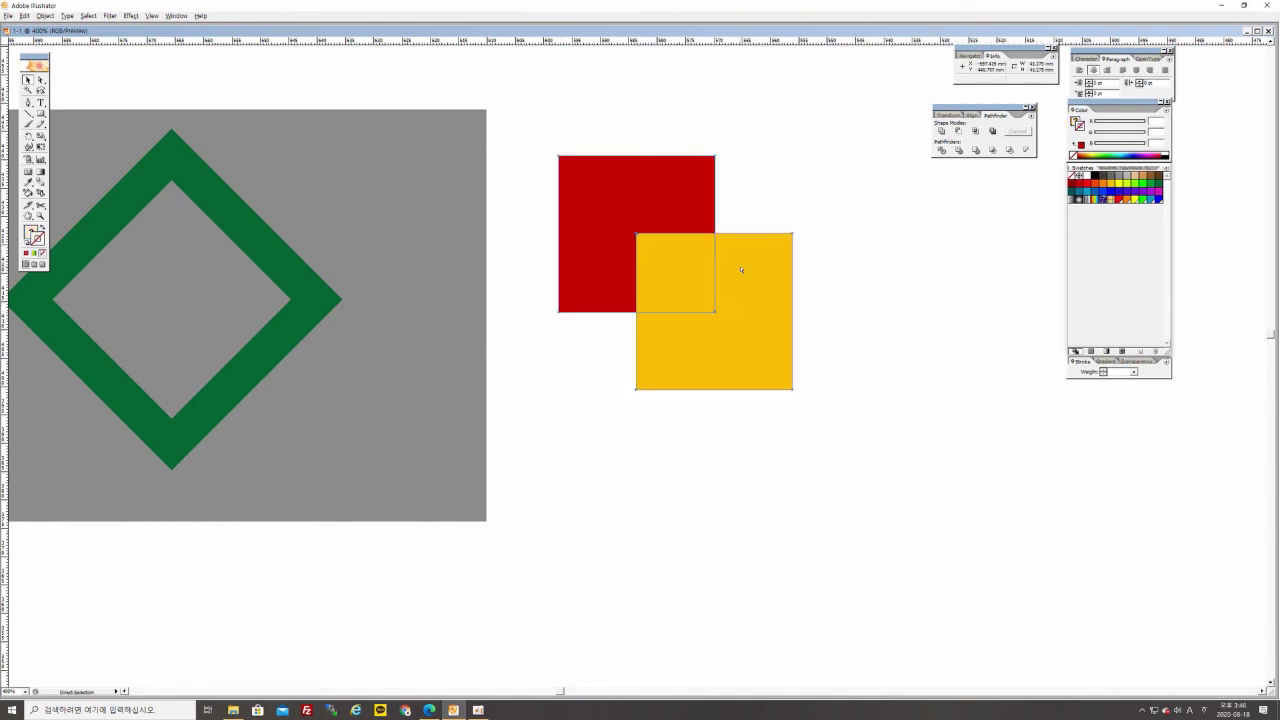
{"action": "left_click", "coordinate": [957, 280]}
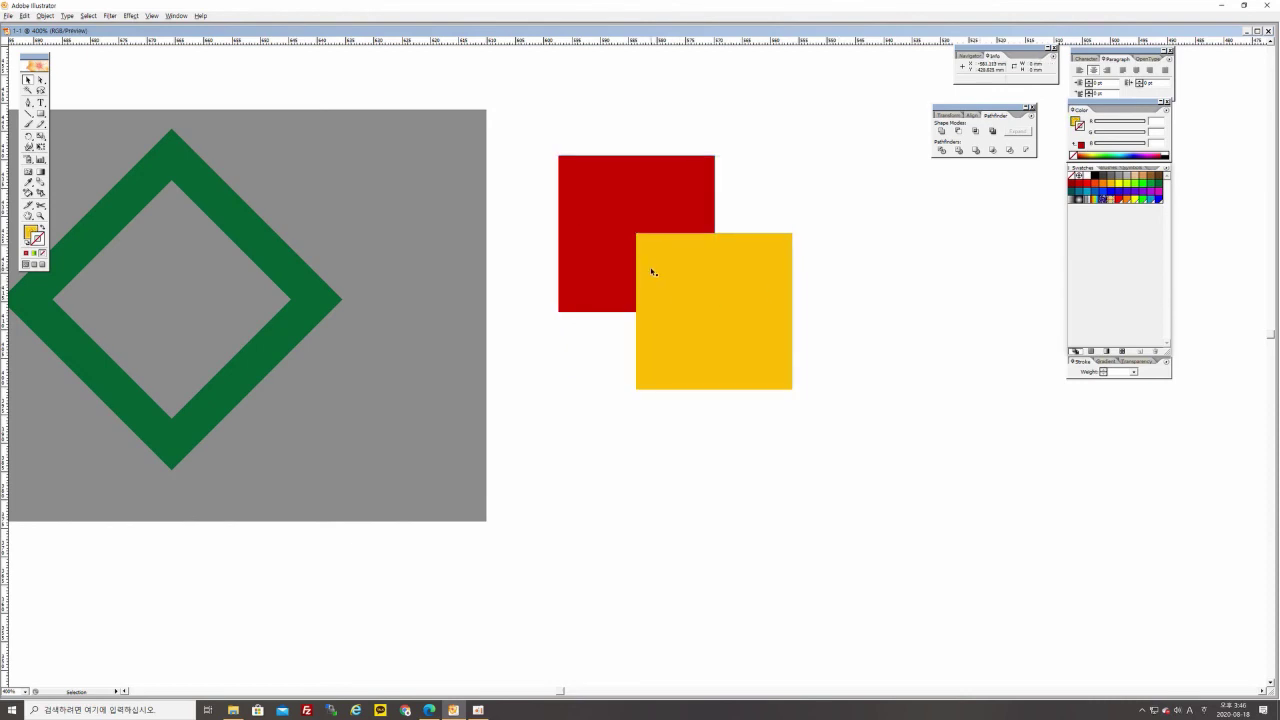
{"action": "left_click", "coordinate": [593, 271]}
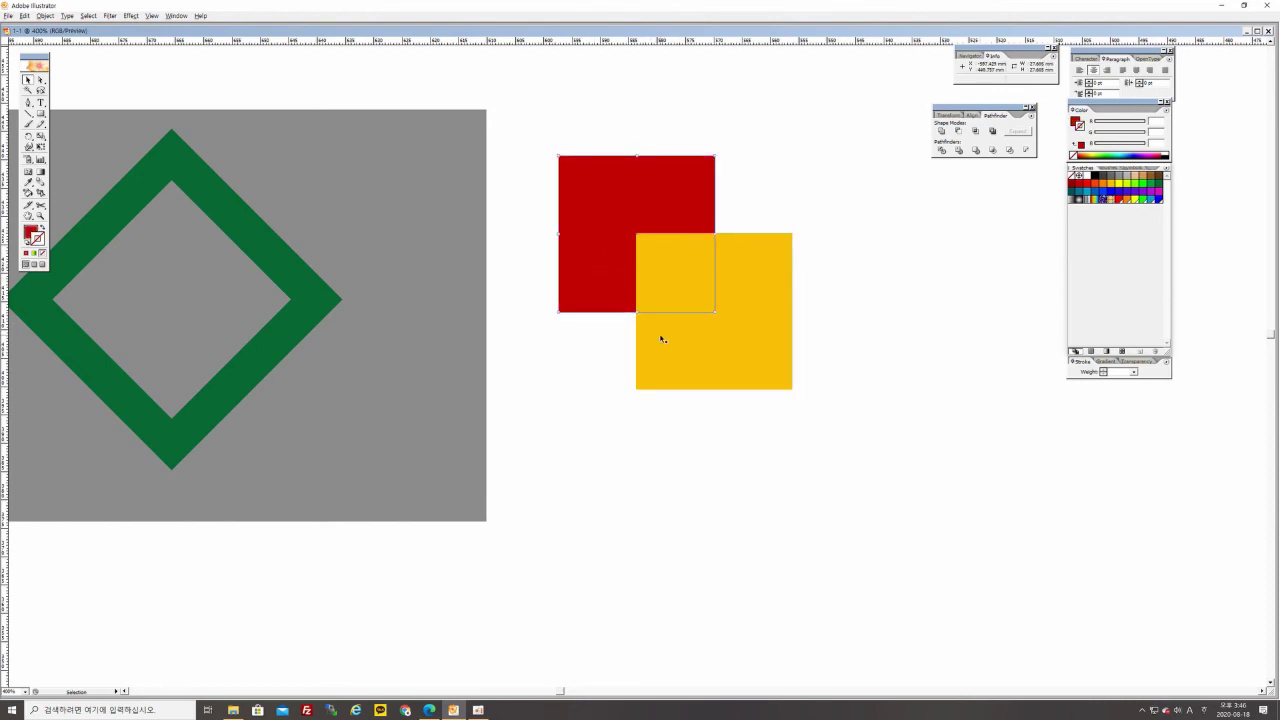
{"action": "left_click", "coordinate": [767, 313]}
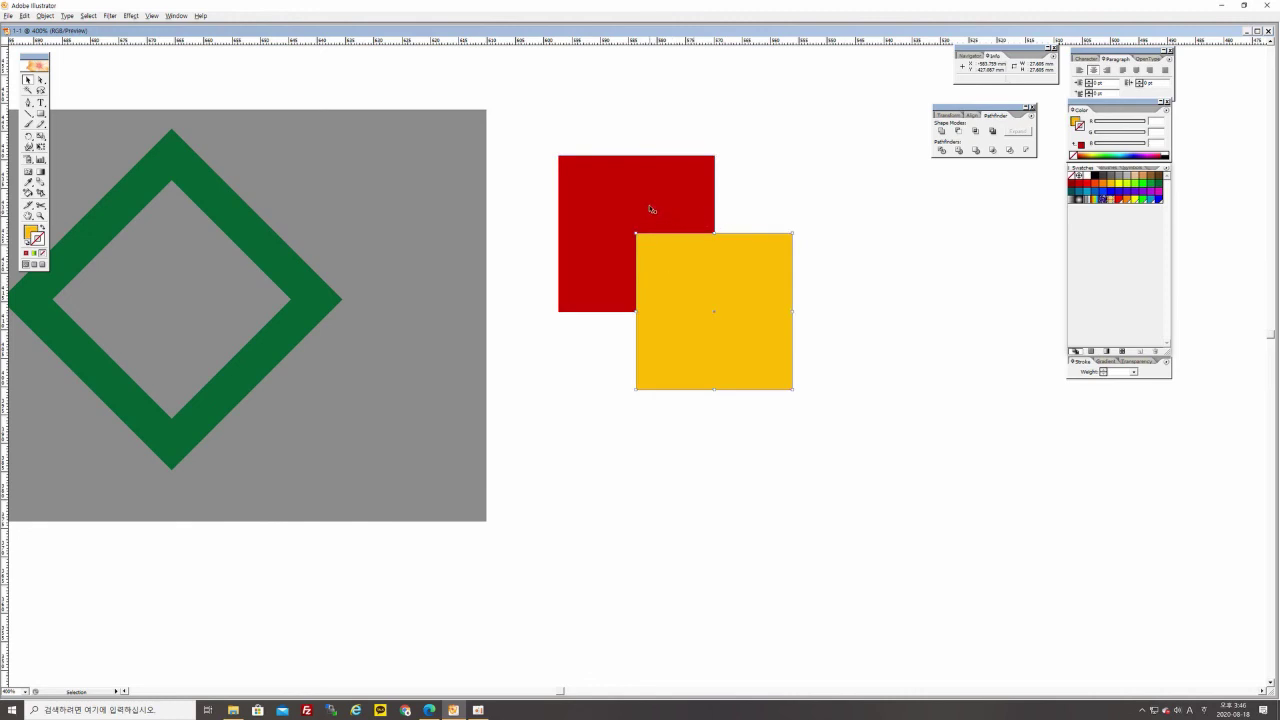
{"action": "left_click", "coordinate": [745, 226]}
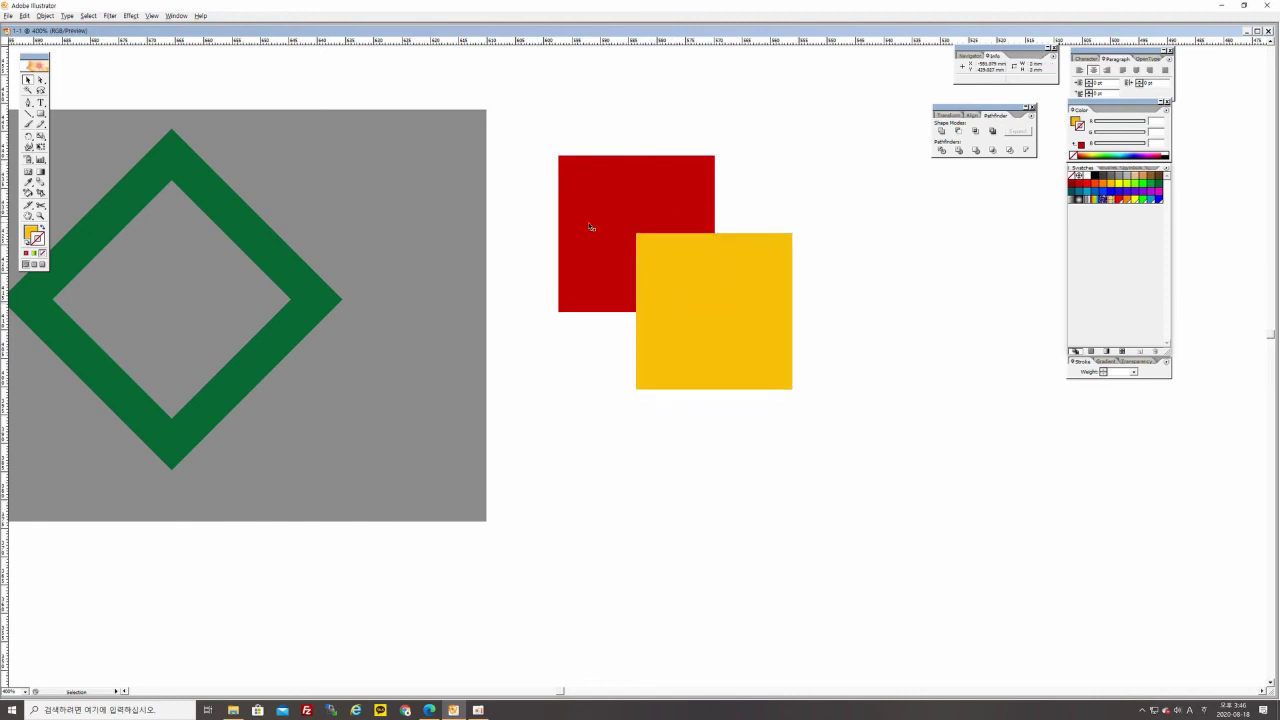
Intersect the red and amber squares again and expand the result into a plain shape
{"action": "left_click_drag", "start_coordinate": [566, 117], "coordinate": [829, 481]}
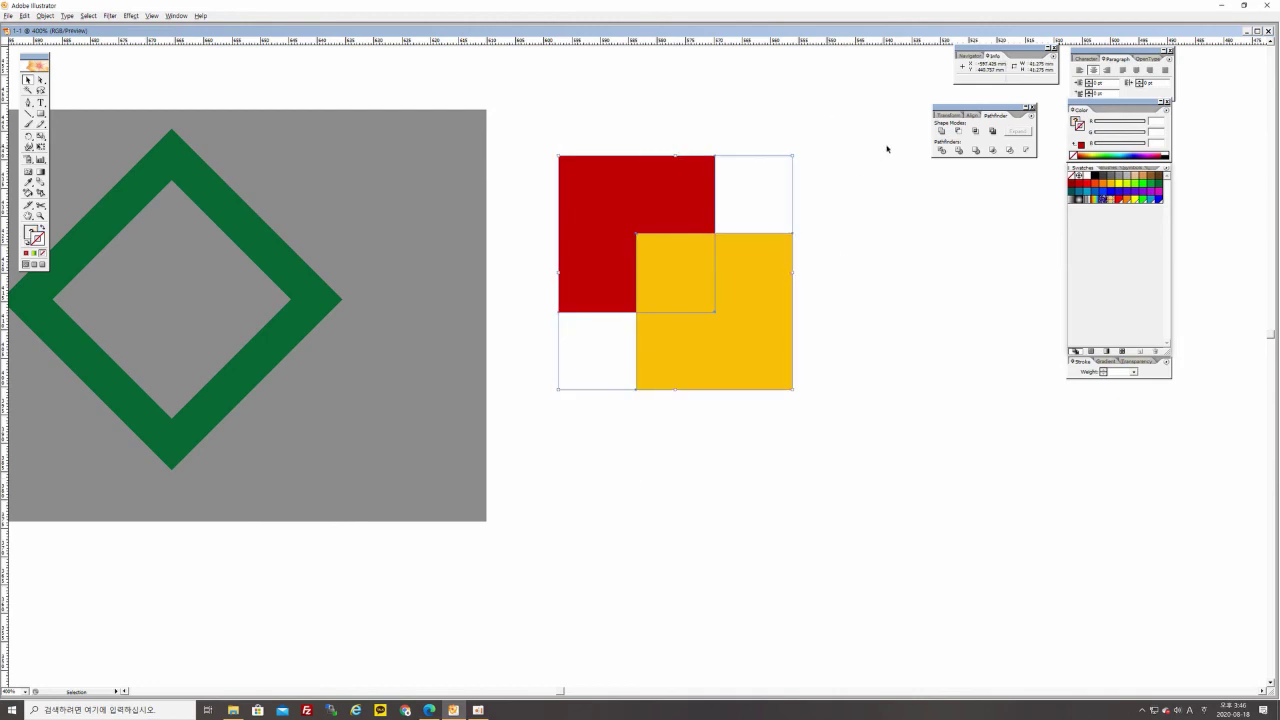
{"action": "left_click", "coordinate": [551, 149]}
{"action": "left_click_drag", "start_coordinate": [540, 117], "coordinate": [842, 418]}
{"action": "left_click", "coordinate": [976, 131]}
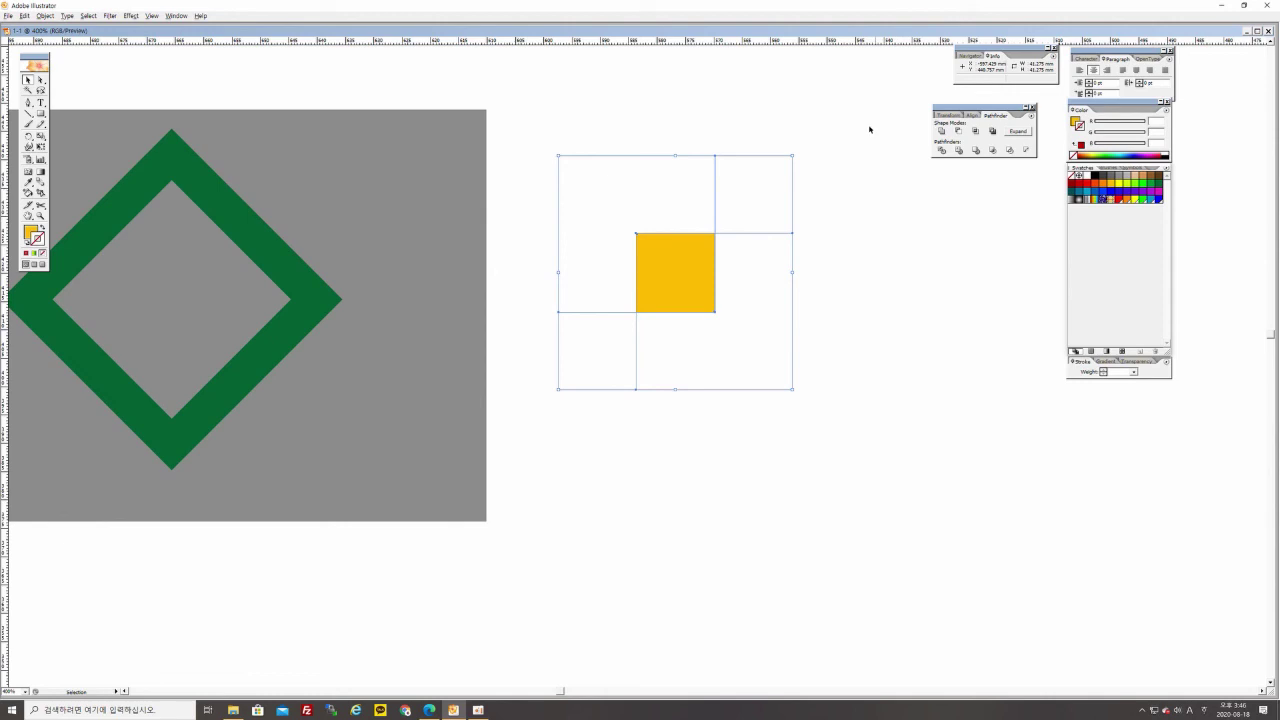
{"action": "left_click", "coordinate": [1019, 131]}
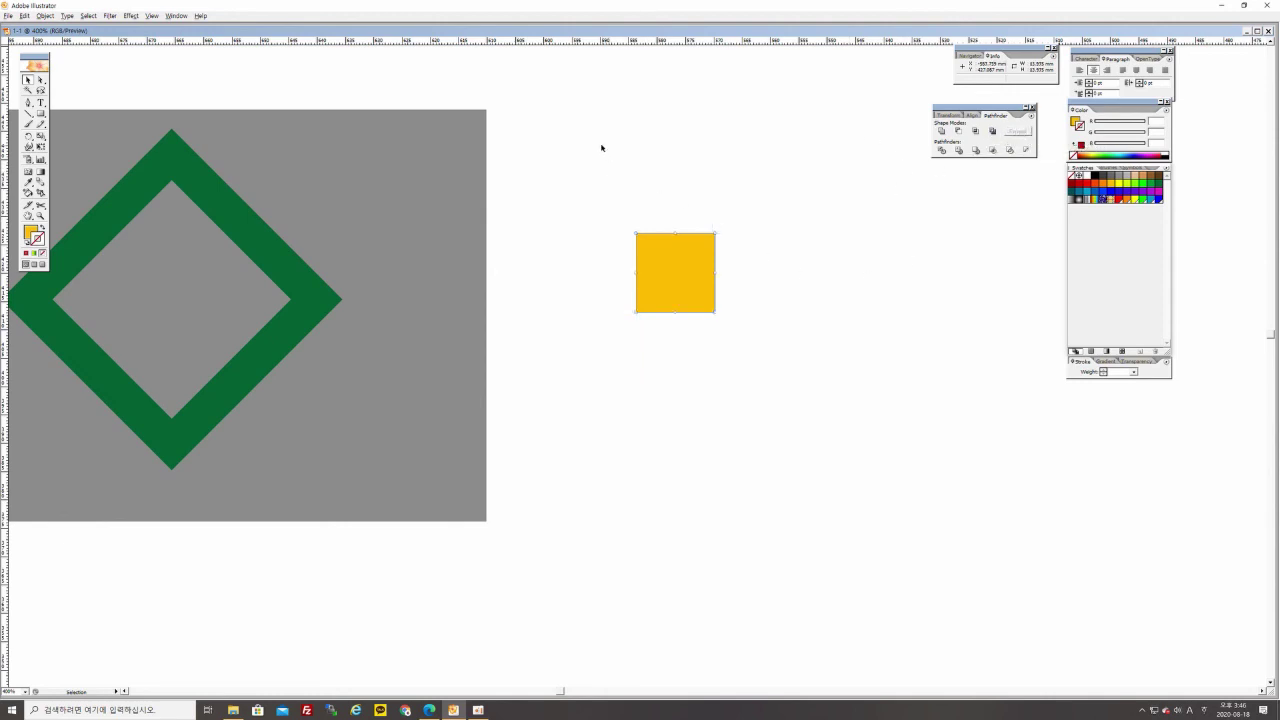
{"action": "left_click", "coordinate": [777, 263]}
{"action": "left_click", "coordinate": [794, 310]}
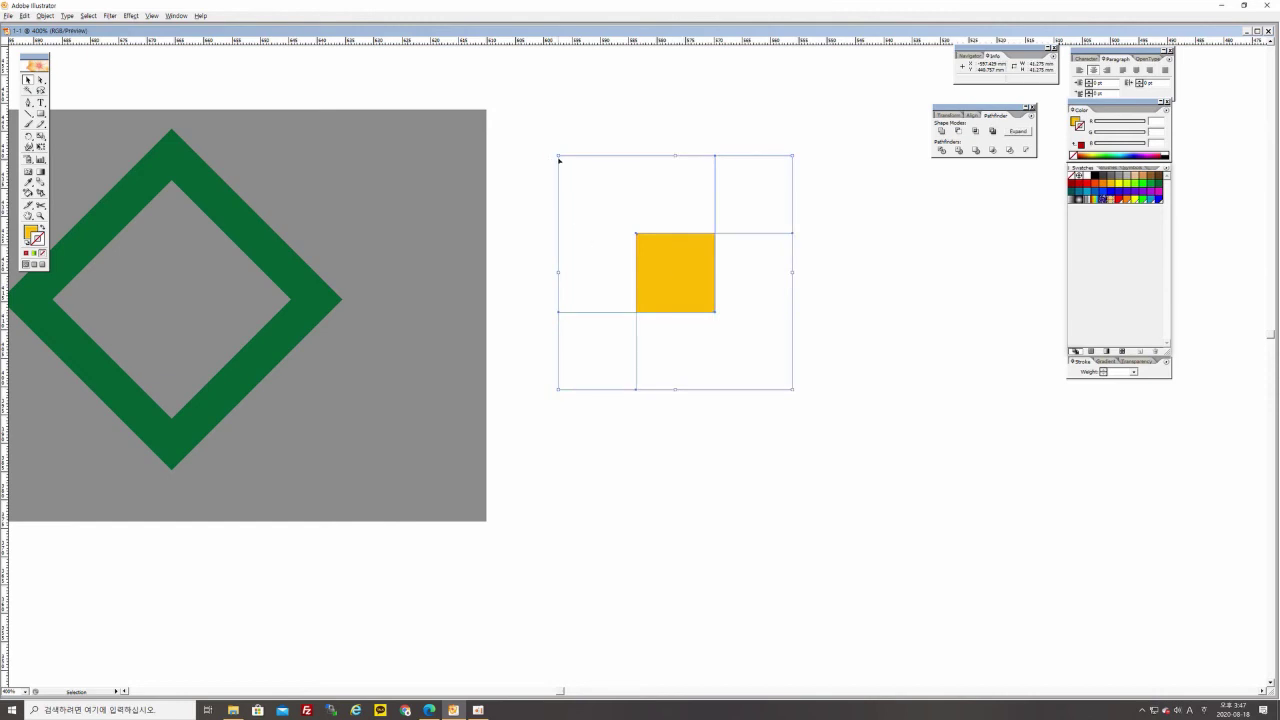
Expand the intersected compound shape and move the small amber square up and to the left
{"action": "left_click", "coordinate": [523, 377]}
{"action": "left_click", "coordinate": [789, 242]}
{"action": "left_click", "coordinate": [607, 444]}
{"action": "left_click", "coordinate": [612, 270]}
{"action": "left_click", "coordinate": [857, 309]}
{"action": "left_click", "coordinate": [718, 286]}
{"action": "left_click", "coordinate": [919, 328]}
{"action": "left_click", "coordinate": [709, 280]}
{"action": "left_click", "coordinate": [1028, 131]}
{"action": "left_click", "coordinate": [743, 294]}
{"action": "left_click", "coordinate": [669, 267]}
Undo back to the overlapping red and amber squares, and remove the stroke from the amber square
{"action": "key", "text": "ctrl+z"}
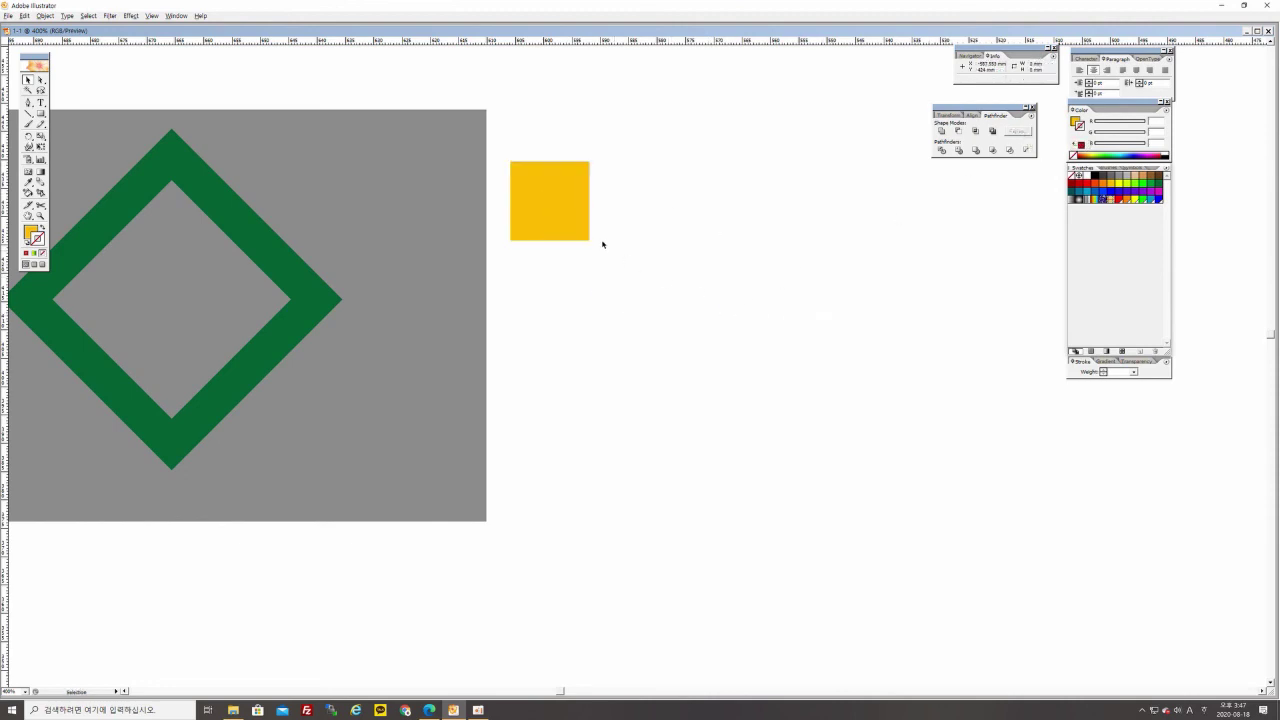
{"action": "key", "text": "ctrl+z"}
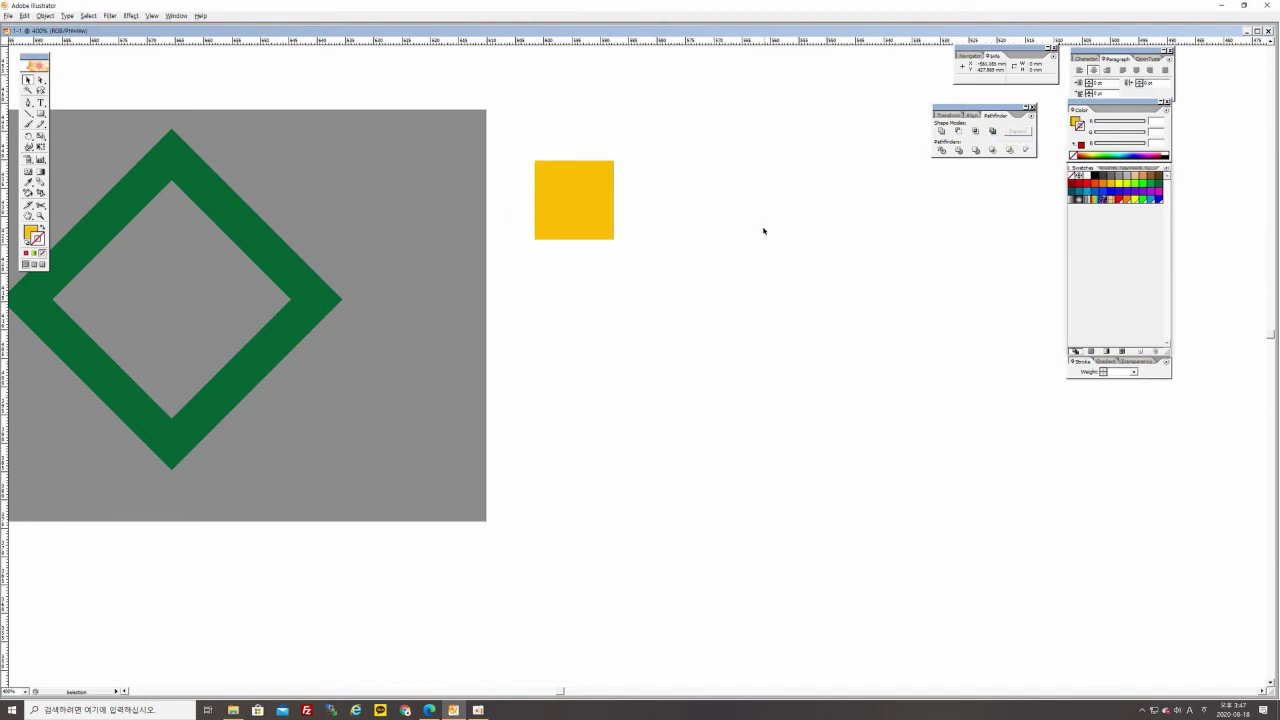
{"action": "key", "text": "ctrl+z"}
{"action": "key", "text": "ctrl+z"}
{"action": "key", "text": "ctrl+z"}
{"action": "key", "text": "ctrl+z"}
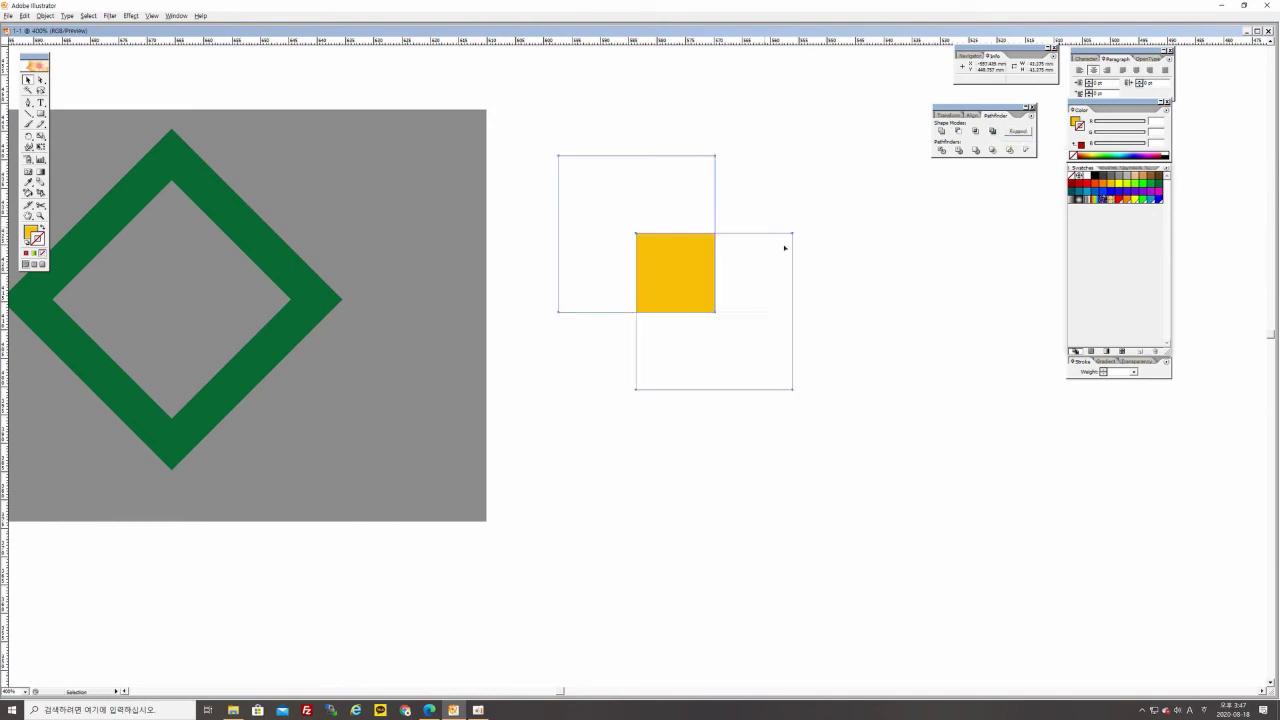
{"action": "key", "text": "ctrl+z"}
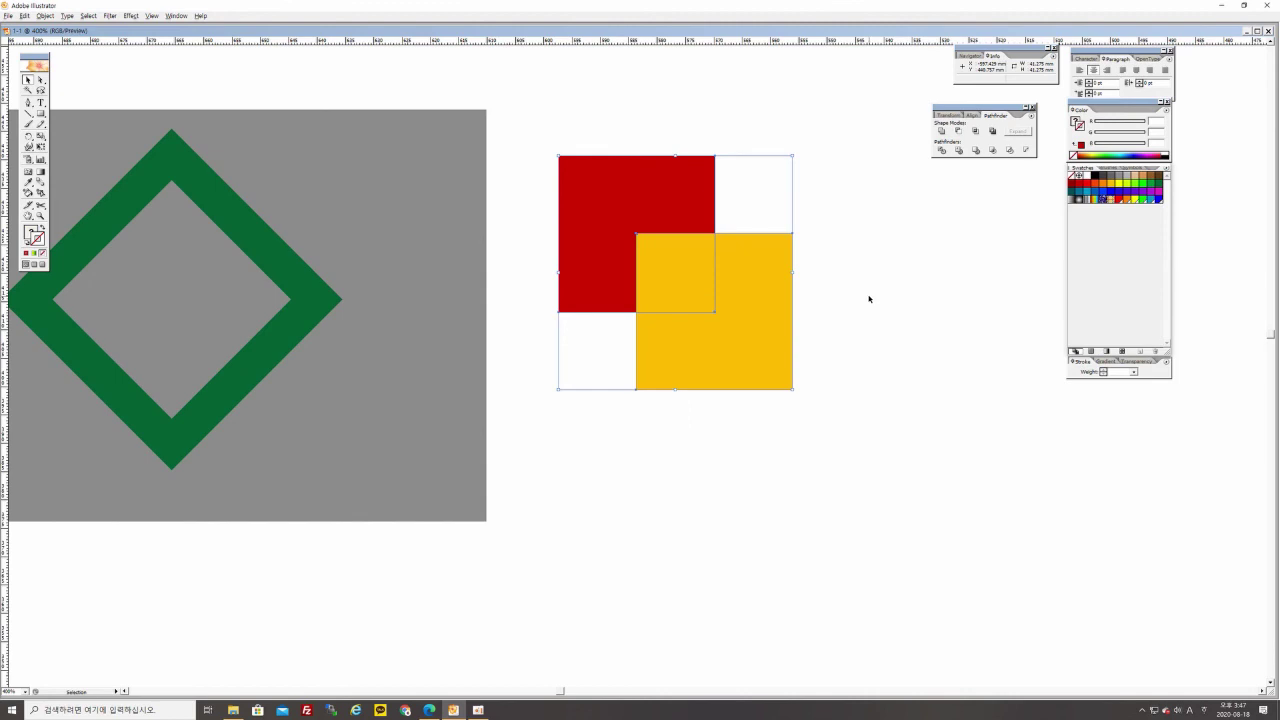
{"action": "key", "text": "ctrl+z"}
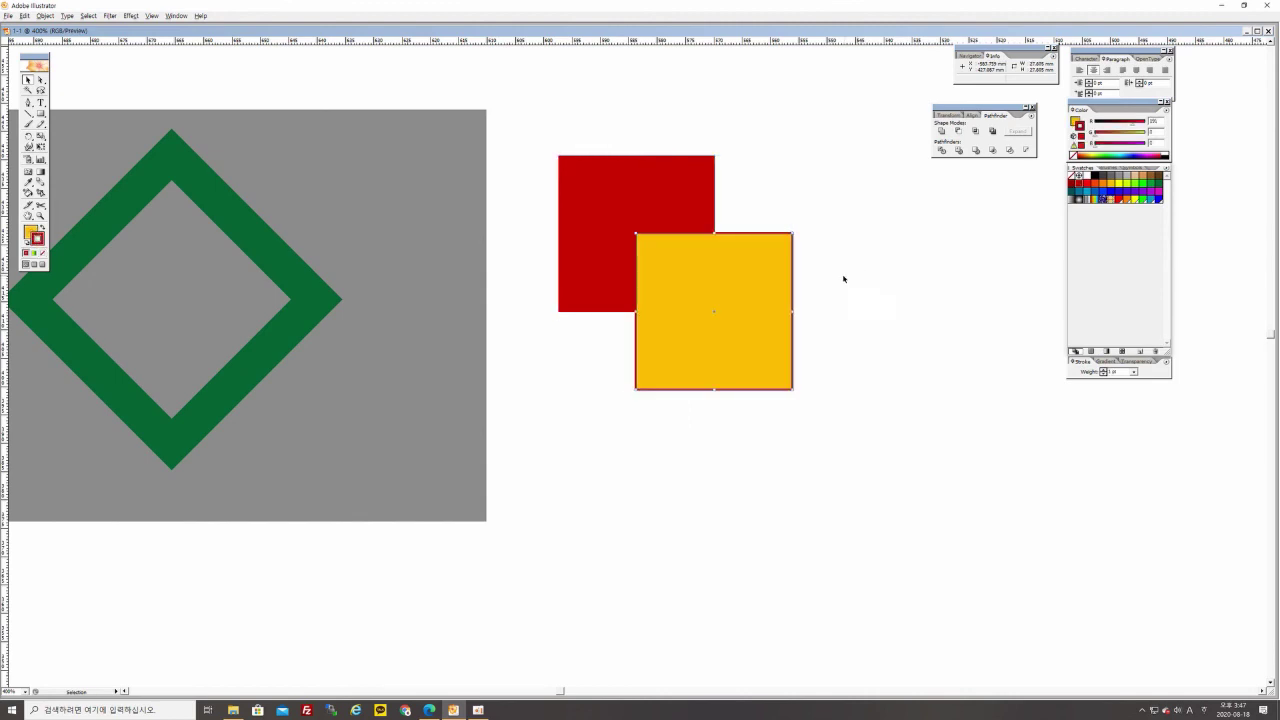
{"action": "left_click", "coordinate": [41, 253]}
{"action": "left_click", "coordinate": [906, 446]}
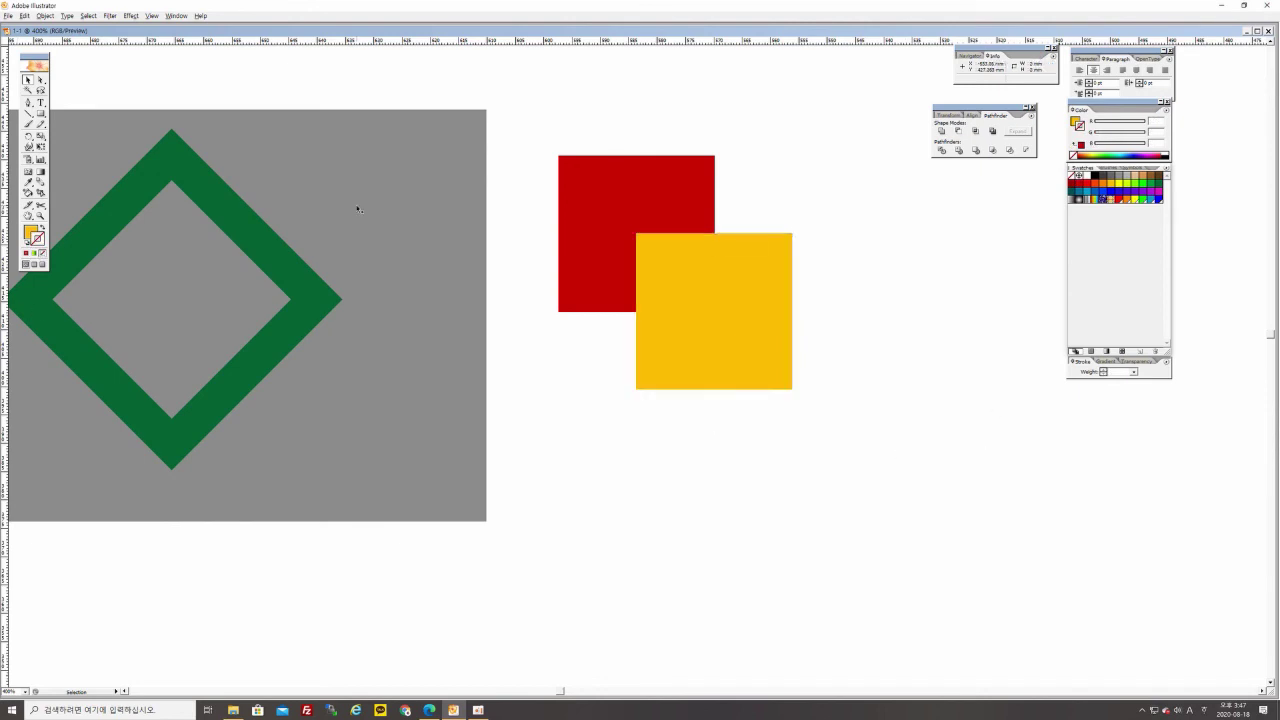
Duplicate the amber square diagonally down and to the right by half its width, and fill the copy with brown without a stroke
{"action": "left_click", "coordinate": [748, 332]}
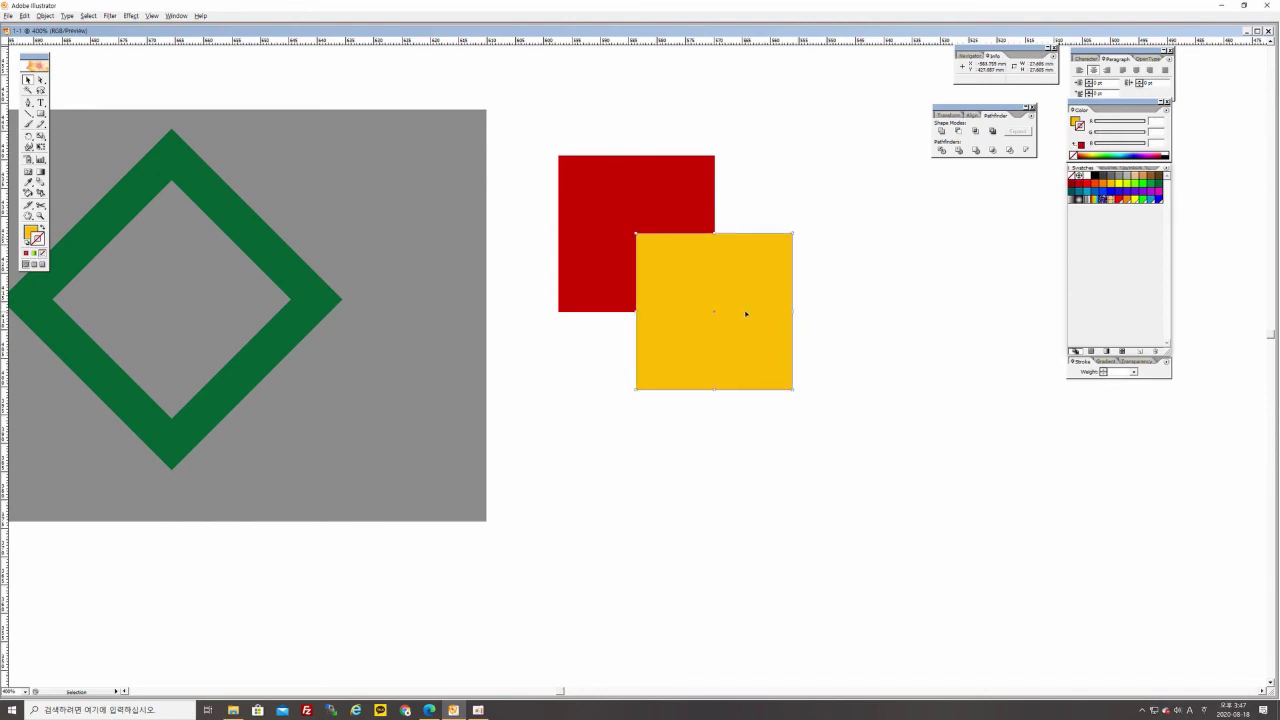
{"action": "left_click_drag", "start_coordinate": [677, 292], "coordinate": [755, 370]}
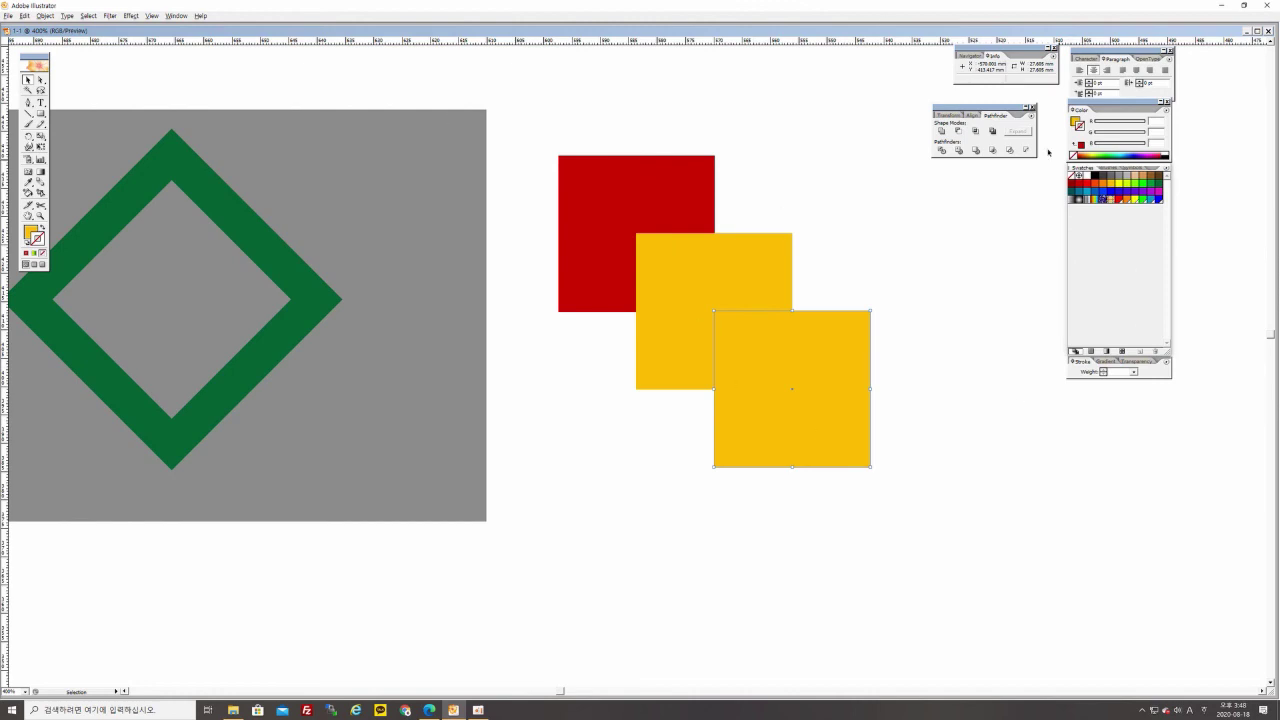
{"action": "left_click", "coordinate": [1149, 177]}
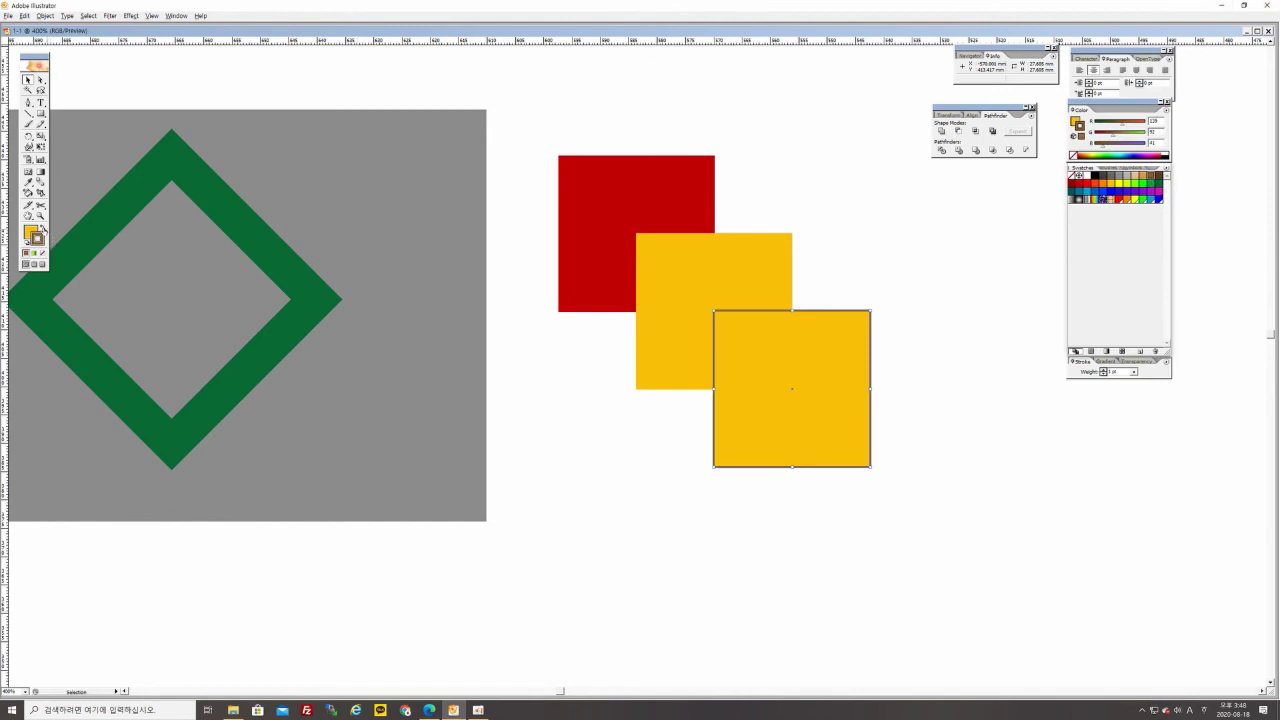
{"action": "left_click", "coordinate": [43, 230]}
{"action": "left_click", "coordinate": [42, 253]}
{"action": "left_click", "coordinate": [843, 237]}
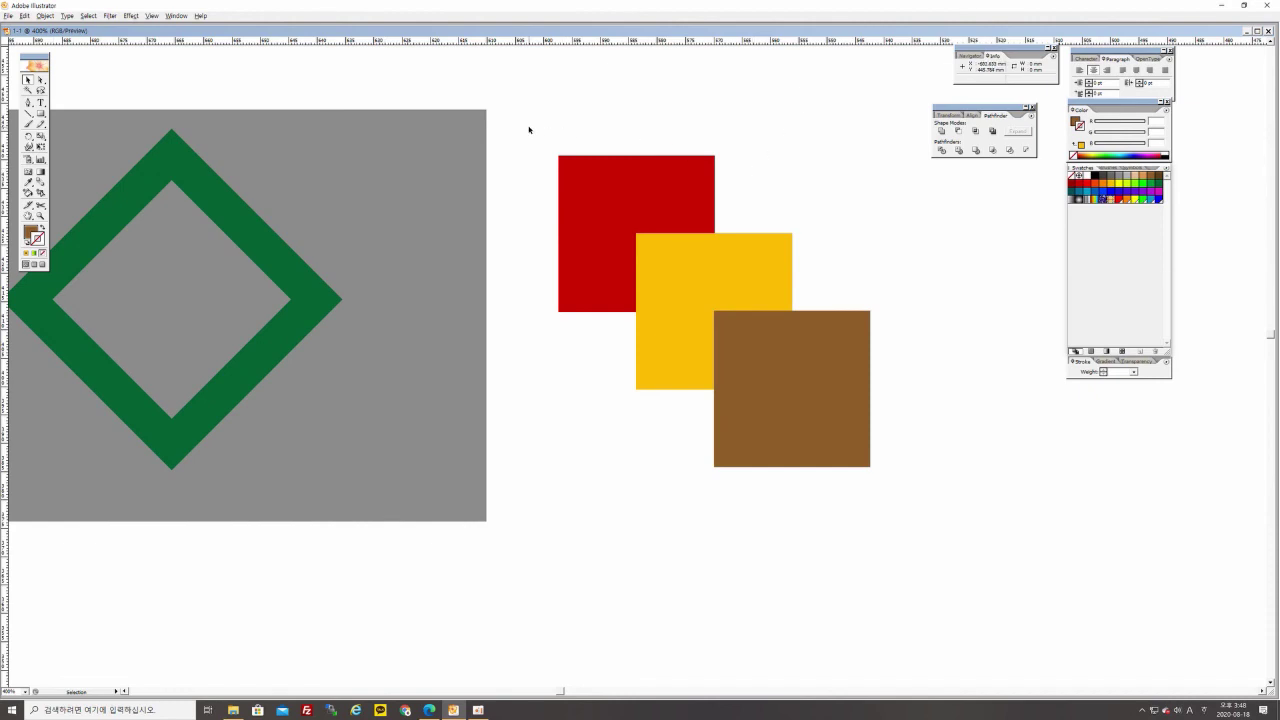
Apply the Exclude overlapping shape areas mode to the red, amber and brown squares together
{"action": "left_click_drag", "start_coordinate": [528, 128], "coordinate": [920, 525]}
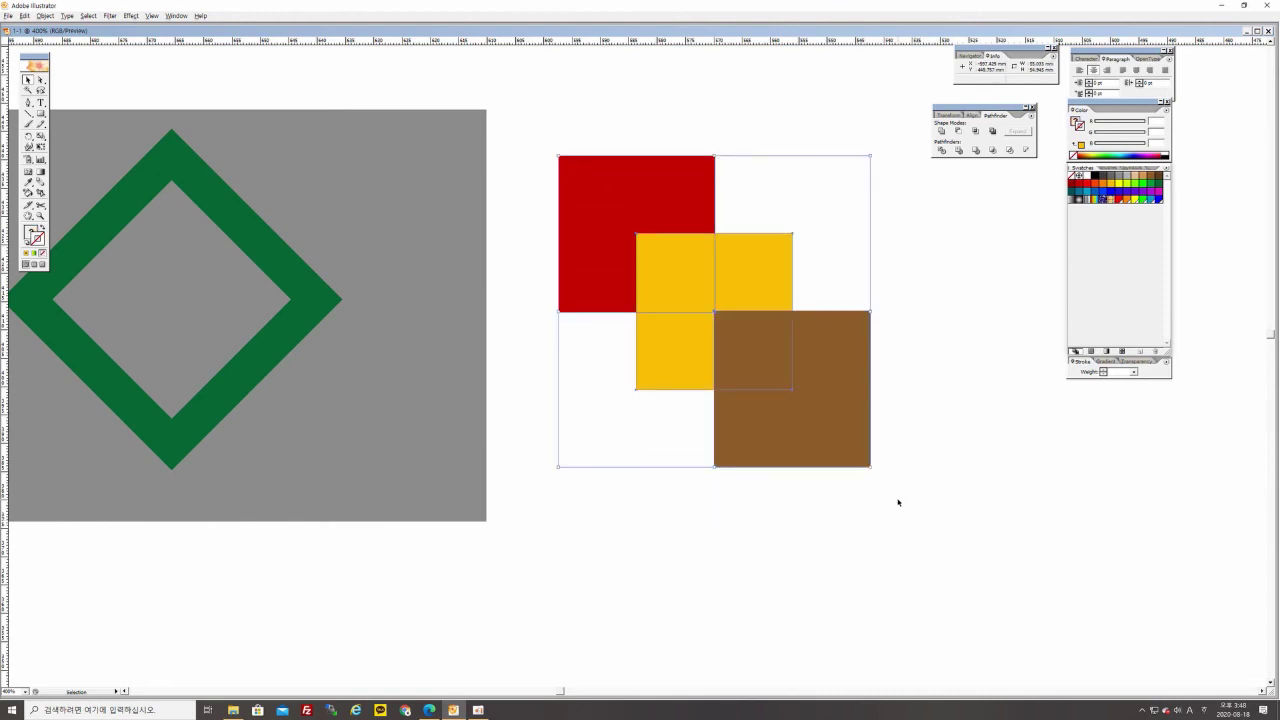
{"action": "left_click", "coordinate": [993, 132]}
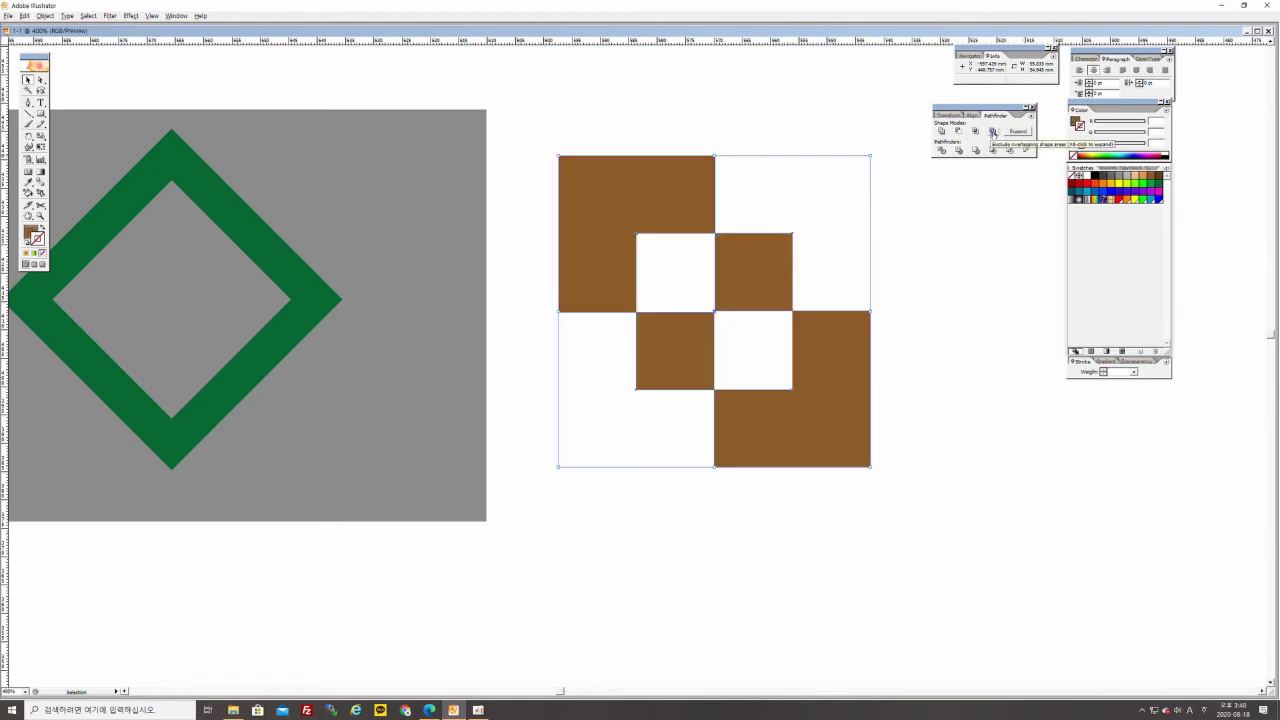
{"action": "left_click", "coordinate": [903, 283]}
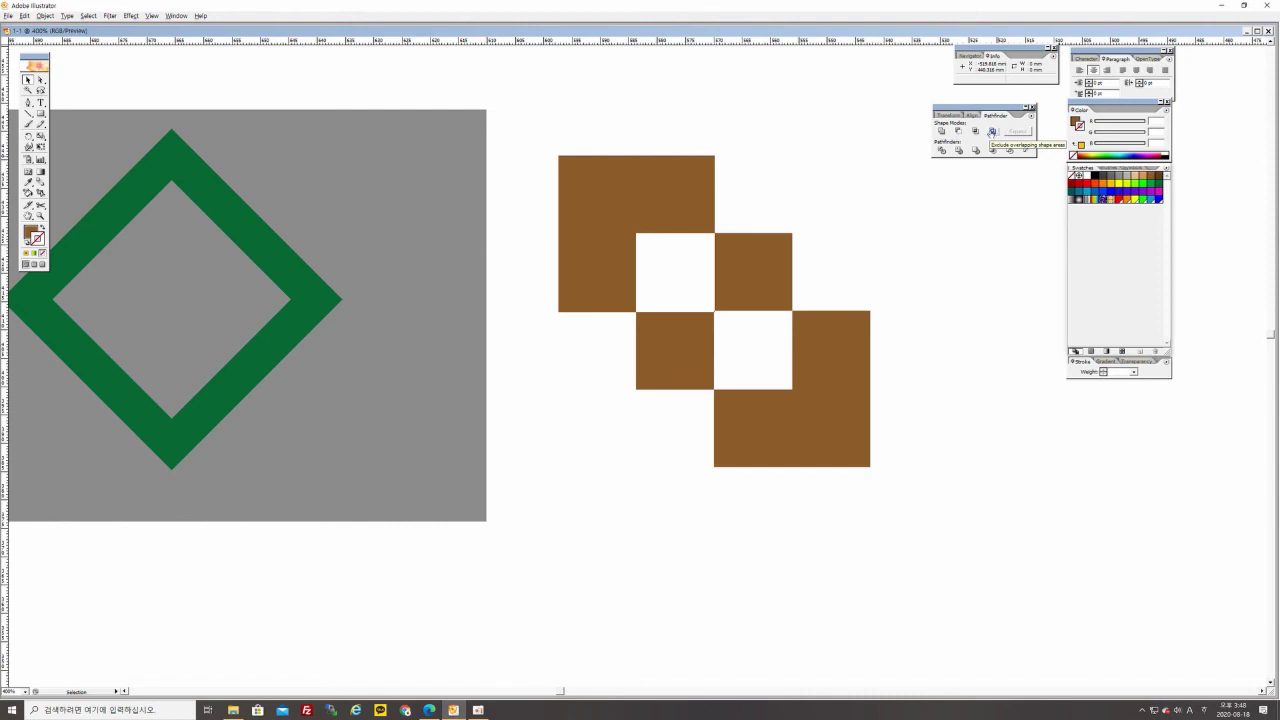
{"action": "key", "text": "ctrl+z"}
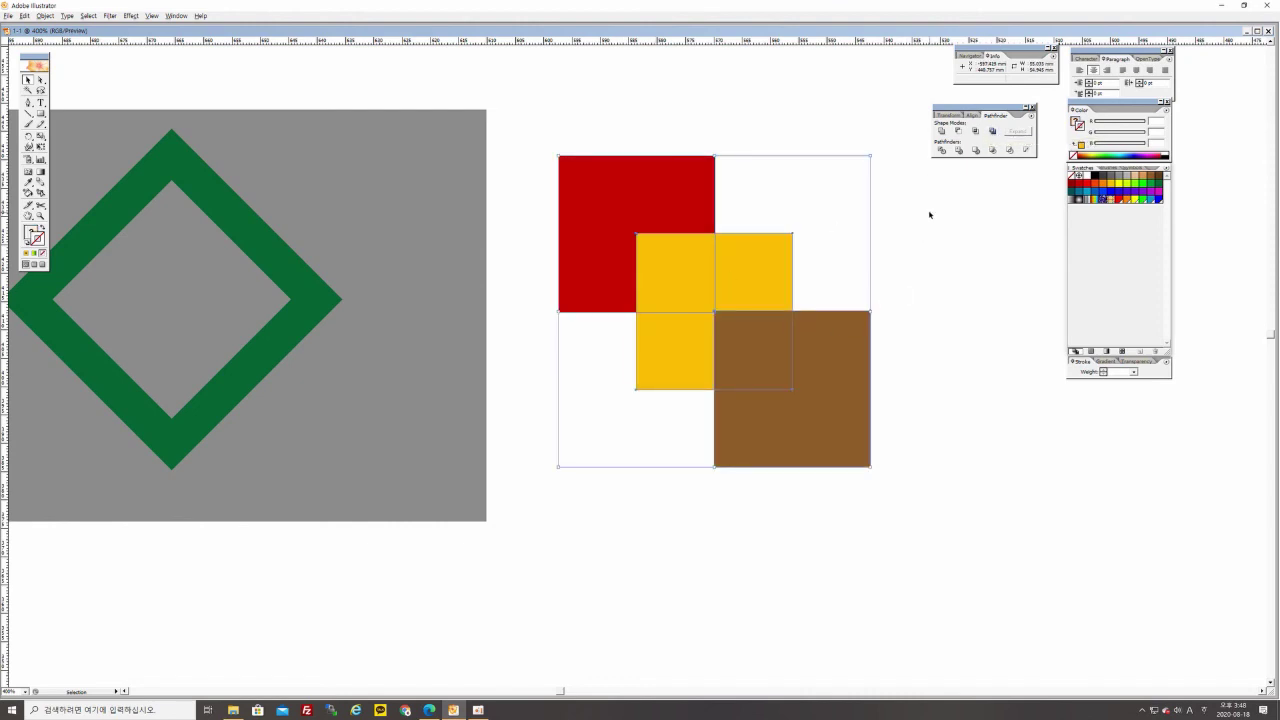
{"action": "left_click", "coordinate": [991, 132]}
{"action": "left_click", "coordinate": [927, 422]}
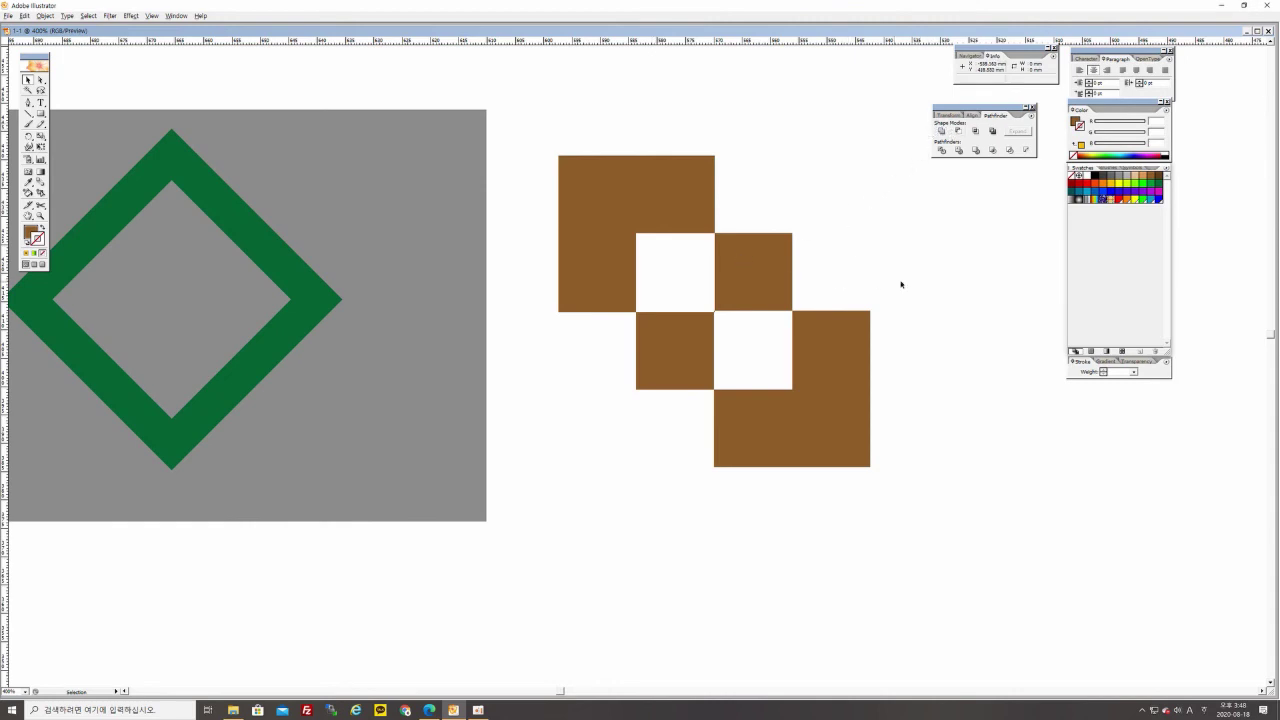
Expand the brown checkered compound shape created from the three squares
{"action": "left_click", "coordinate": [618, 215]}
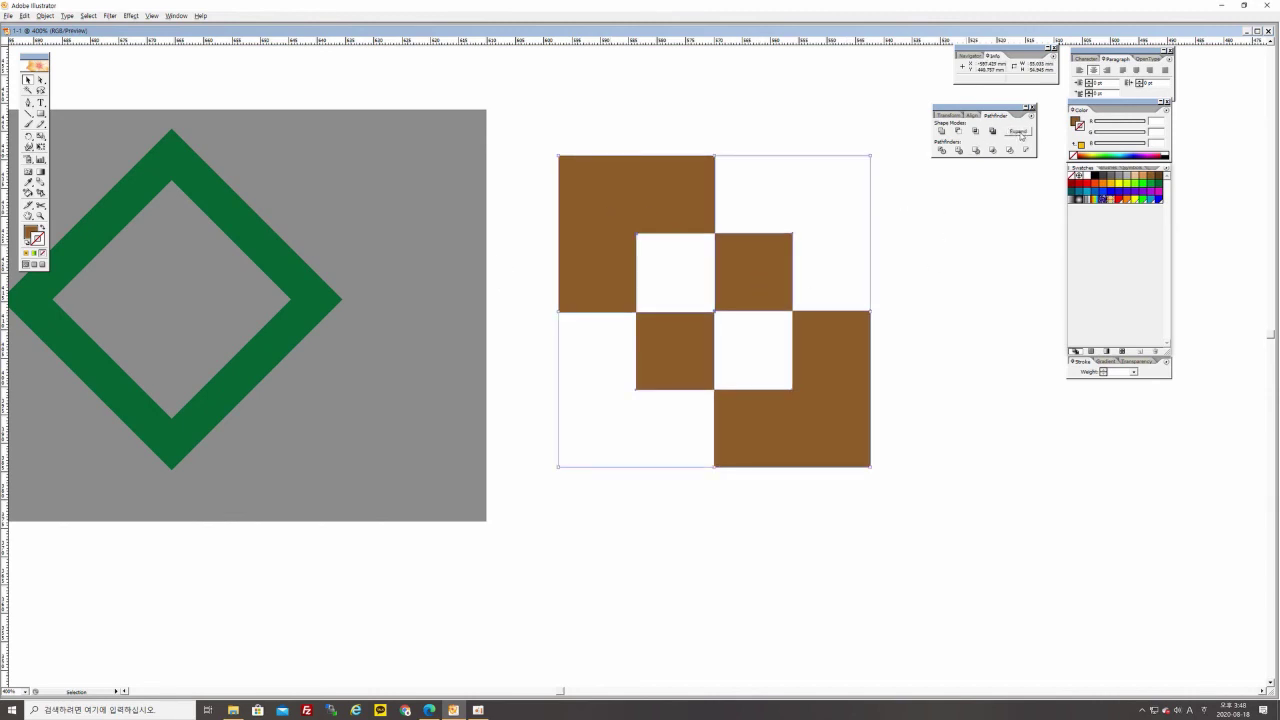
{"action": "left_click", "coordinate": [1019, 133]}
{"action": "left_click", "coordinate": [972, 270]}
{"action": "left_click", "coordinate": [591, 221]}
{"action": "left_click", "coordinate": [758, 113]}
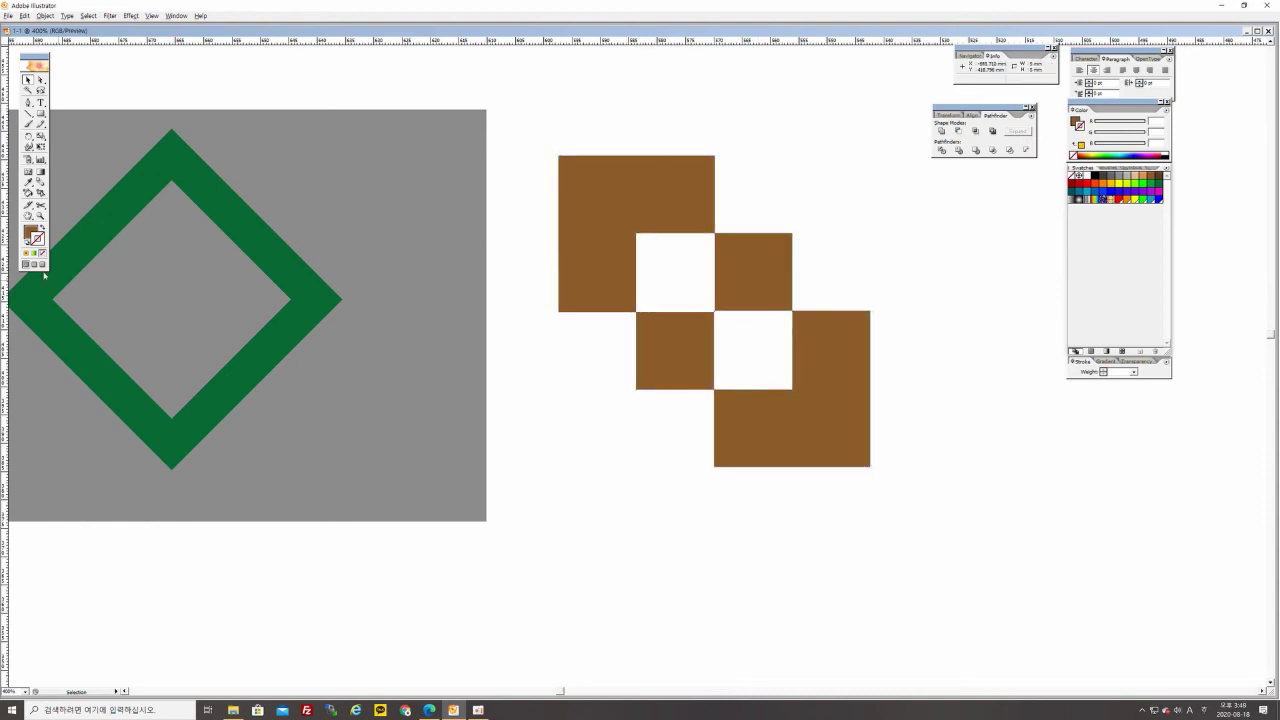
Inspect the expanded brown shape with Direct Selection and Selection, and check which commands are available for it
{"action": "left_click", "coordinate": [41, 80]}
{"action": "left_click", "coordinate": [674, 206]}
{"action": "left_click", "coordinate": [820, 214]}
{"action": "left_click", "coordinate": [612, 217]}
{"action": "right_click", "coordinate": [612, 217]}
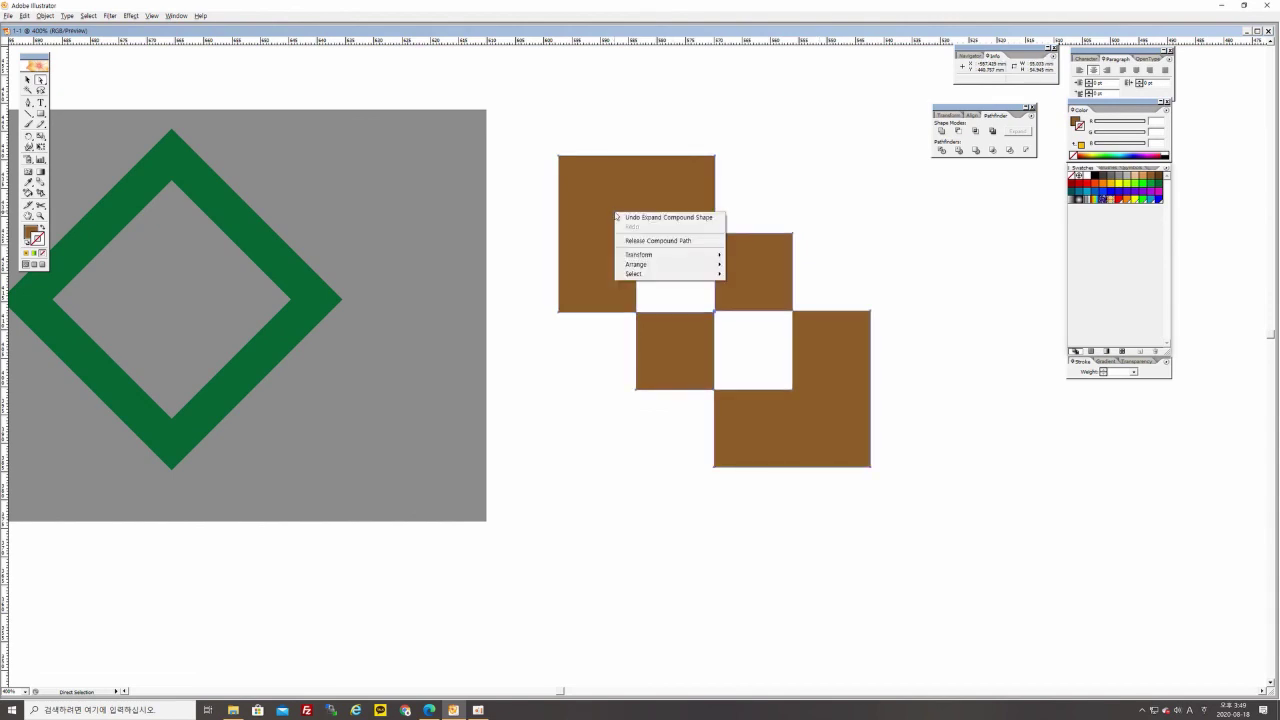
{"action": "left_click", "coordinate": [497, 200]}
{"action": "left_click", "coordinate": [27, 80]}
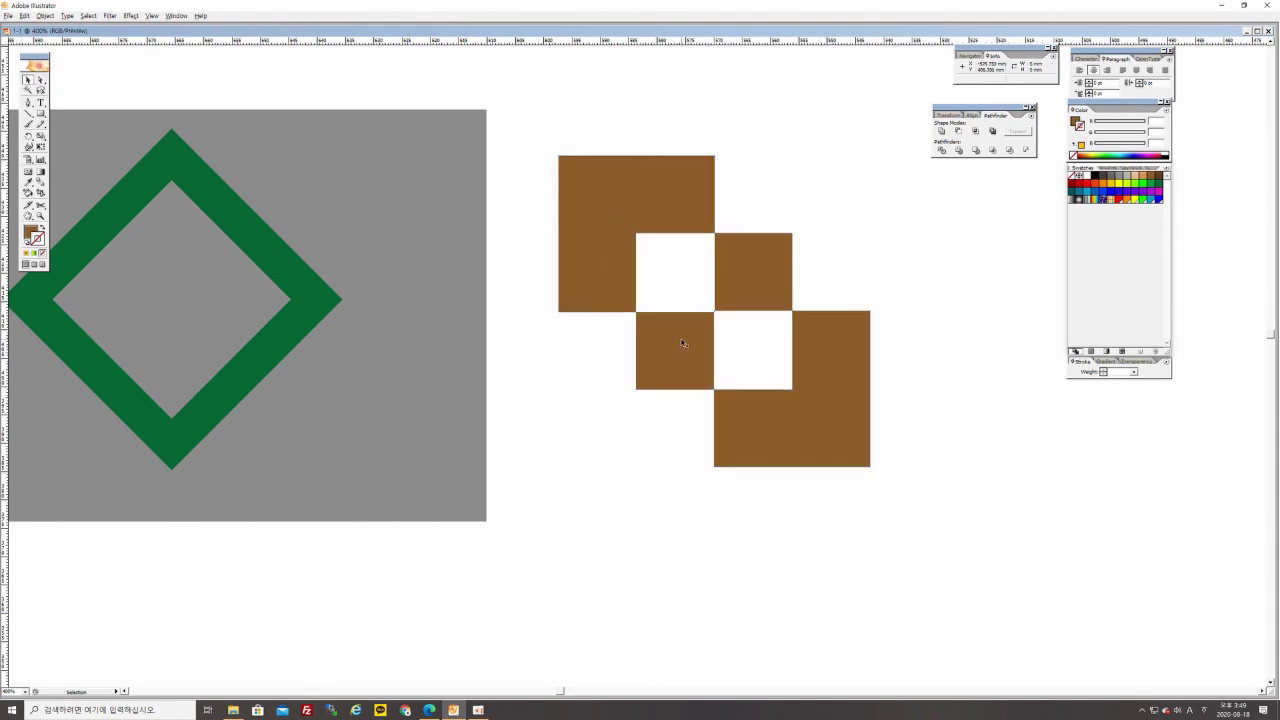
{"action": "right_click", "coordinate": [531, 223]}
{"action": "left_click", "coordinate": [380, 298]}
{"action": "left_click", "coordinate": [682, 195]}
{"action": "right_click", "coordinate": [682, 195]}
{"action": "left_click", "coordinate": [660, 118]}
Move the Pathfinder palette up to sit directly beneath the Info palette, with Pathfinder as its active set of options
{"action": "key", "text": "ctrl+minus"}
{"action": "key", "text": "ctrl+minus"}
{"action": "key", "text": "ctrl+minus"}
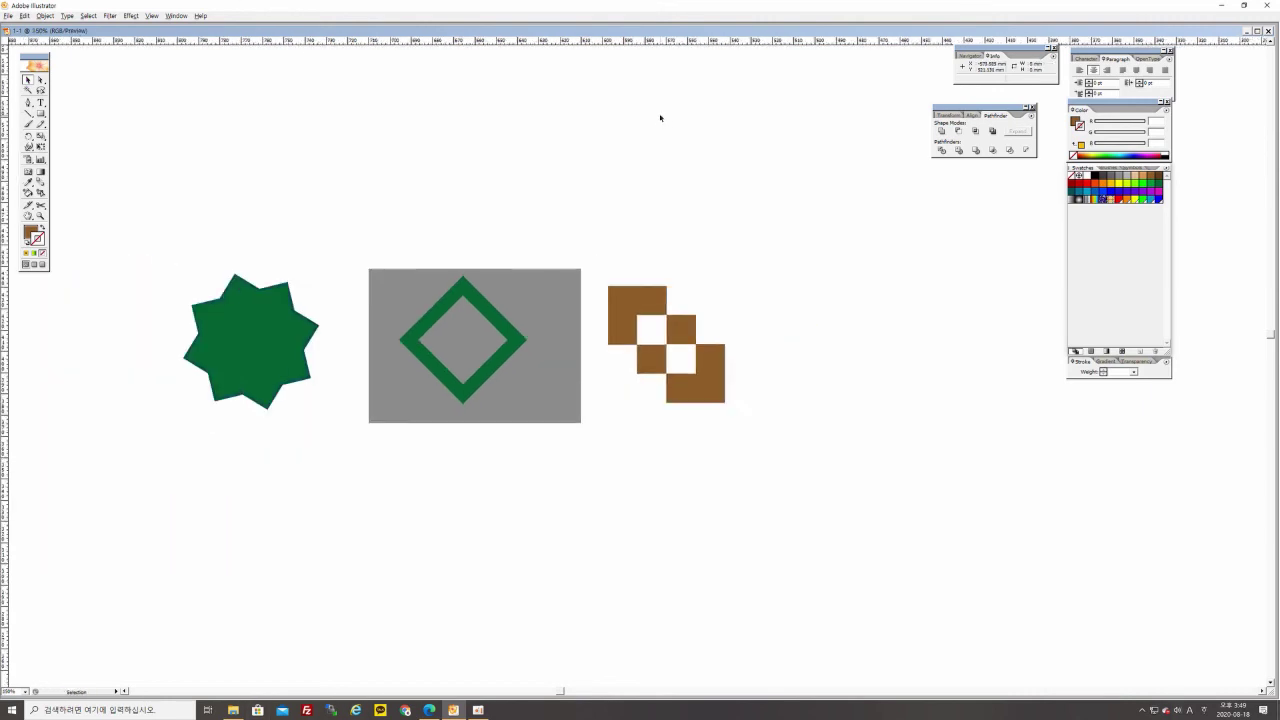
{"action": "left_click_drag", "start_coordinate": [631, 497], "coordinate": [611, 386]}
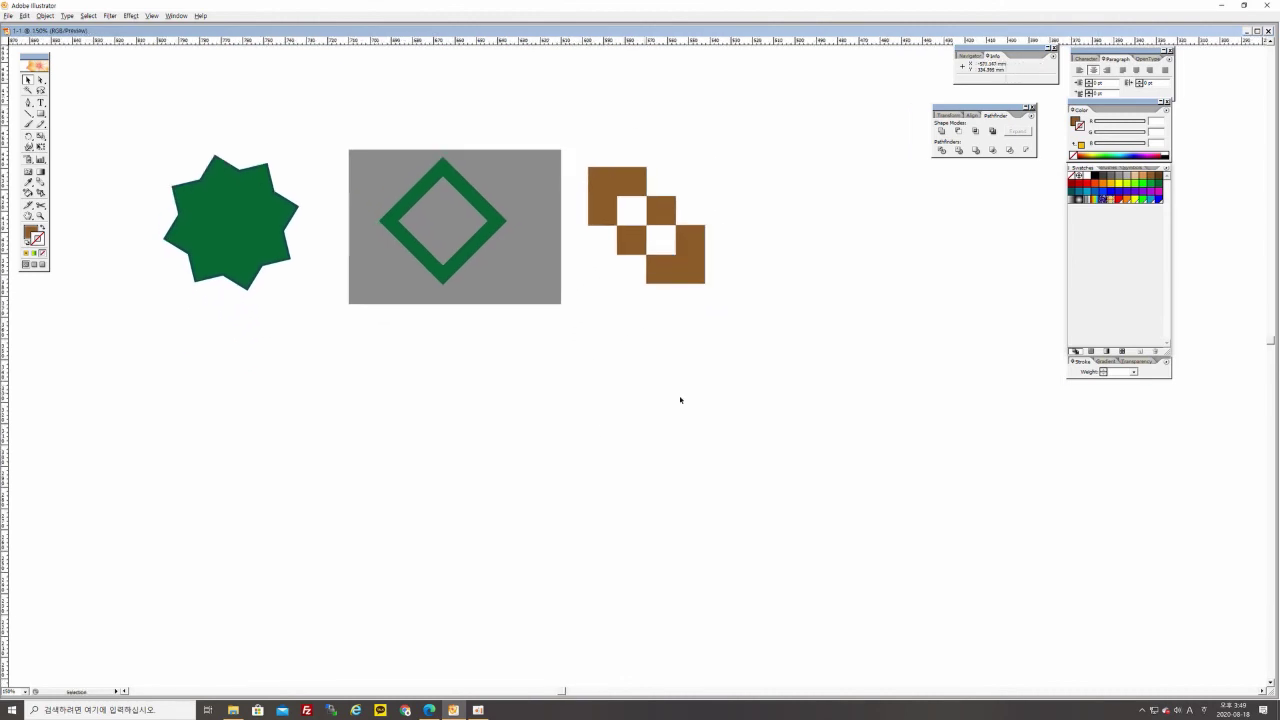
{"action": "key", "text": "ctrl+plus"}
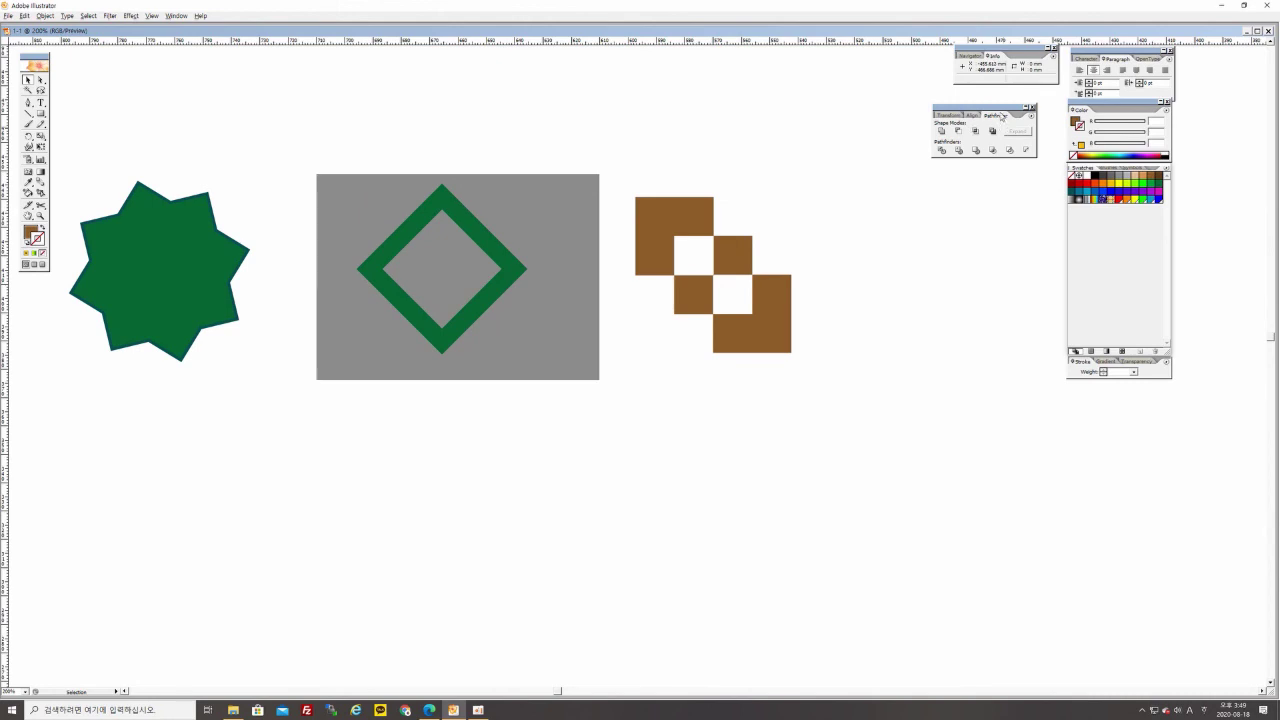
{"action": "left_click_drag", "start_coordinate": [1003, 113], "coordinate": [1011, 94]}
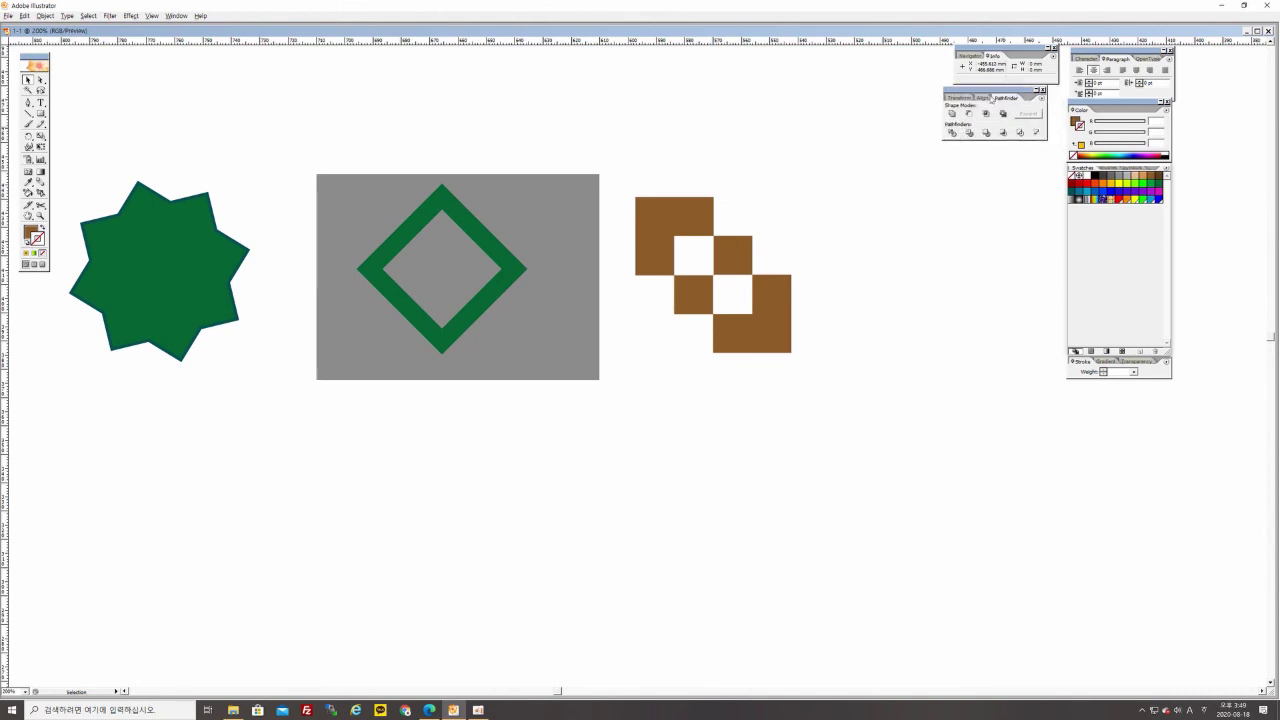
{"action": "left_click", "coordinate": [982, 99]}
{"action": "left_click", "coordinate": [1005, 98]}
{"action": "left_click_drag", "start_coordinate": [491, 194], "coordinate": [546, 190]}
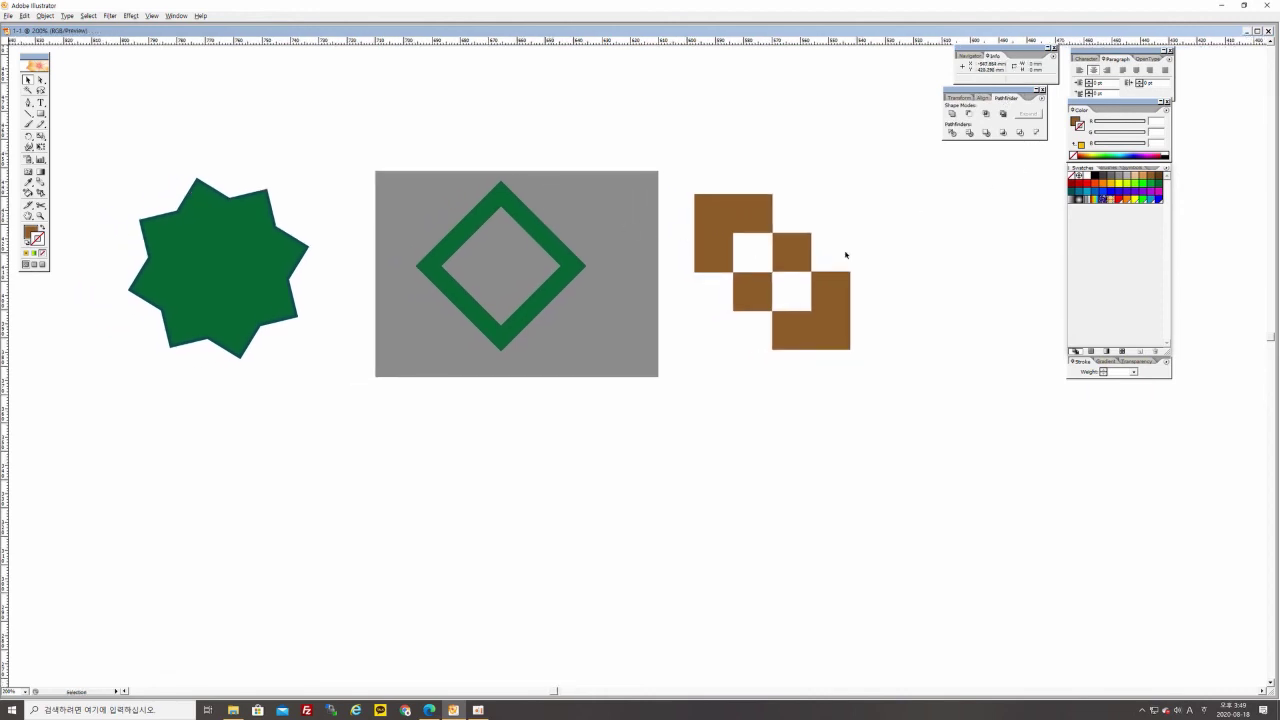